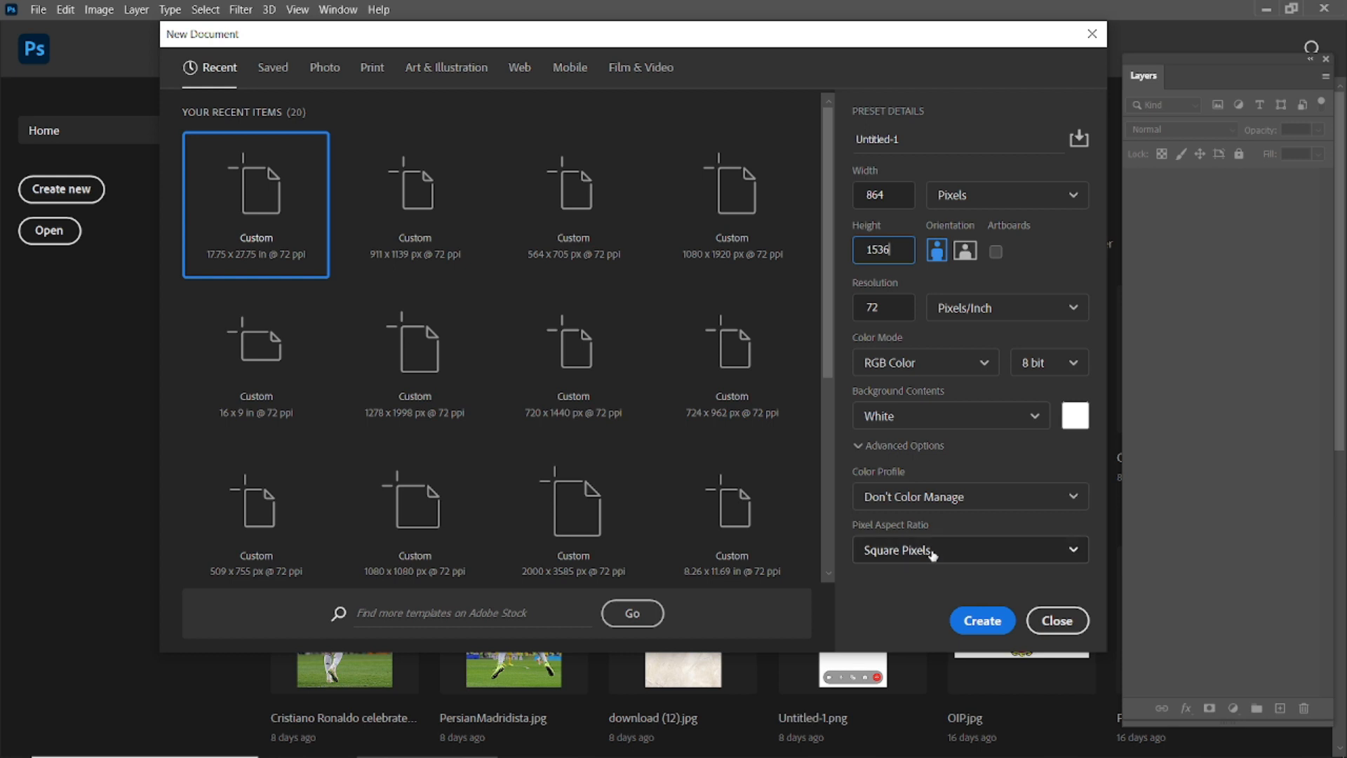
# Add the restaurant image download (10) to a new 864 × 1536 px document and scale it to about 176%
pyautogui.click(839, 36)
pyautogui.click(929, 286)
pyautogui.scroll(-2, 912, 309)
pyautogui.click(736, 448)
pyautogui.moveTo(813, 607); pyautogui.dragTo(935, 739)
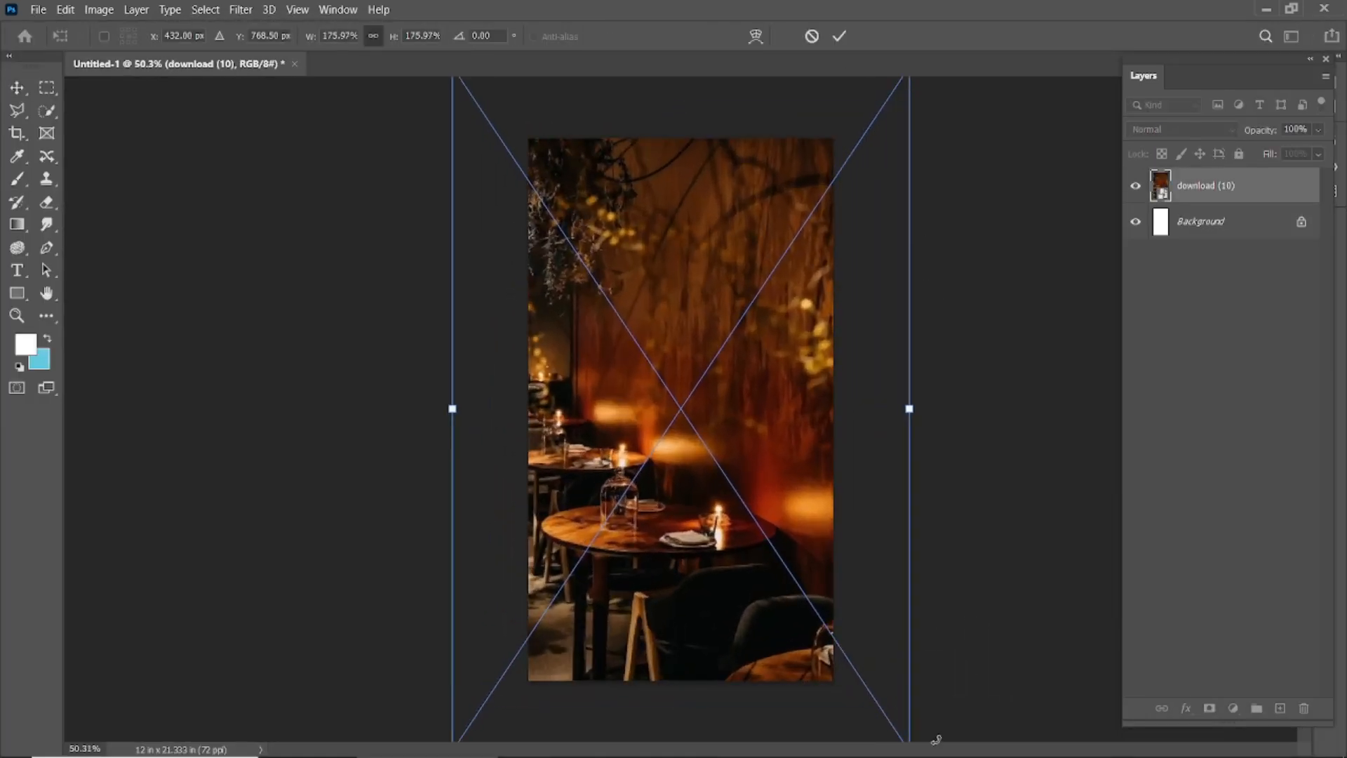
pyautogui.click(839, 37)
# Select the whole burger in the Pizza-&-Bread image with Select Subject
pyautogui.click(564, 414)
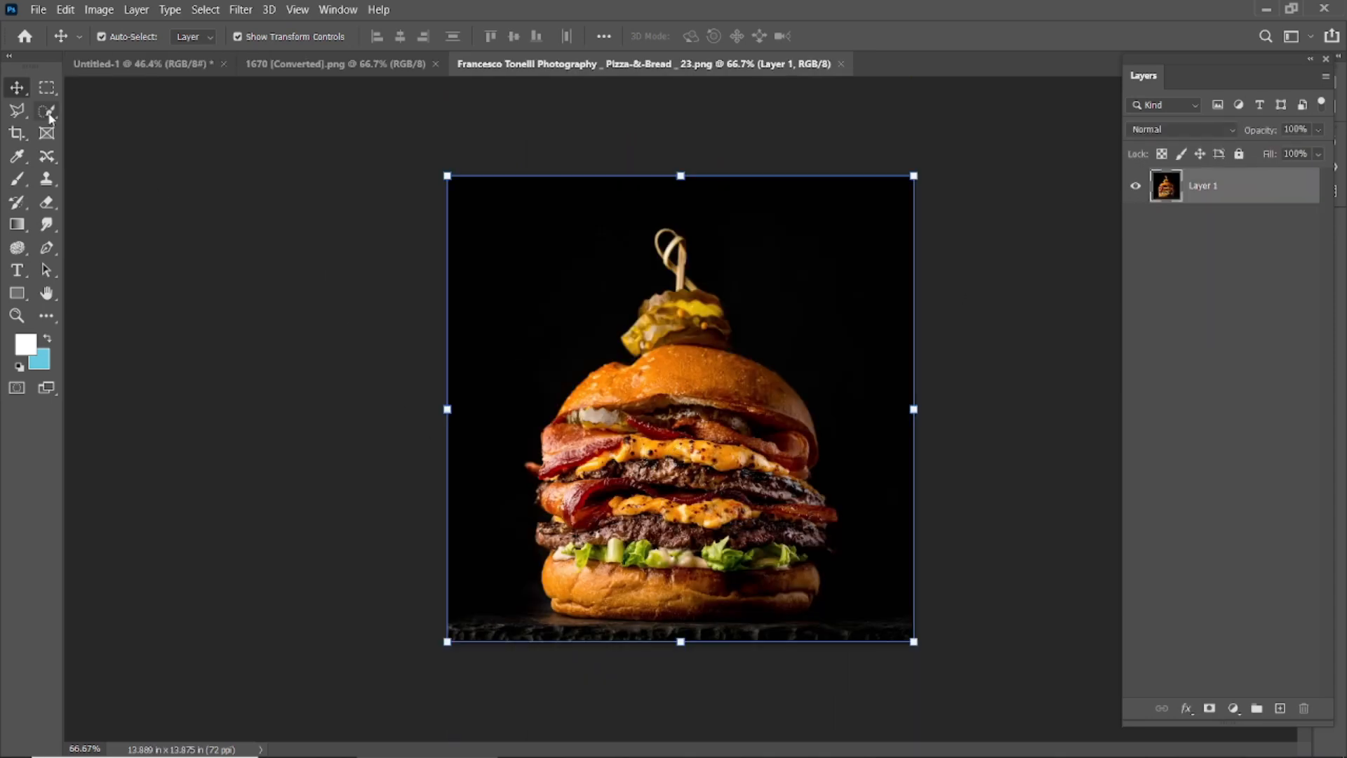
pyautogui.click(48, 112)
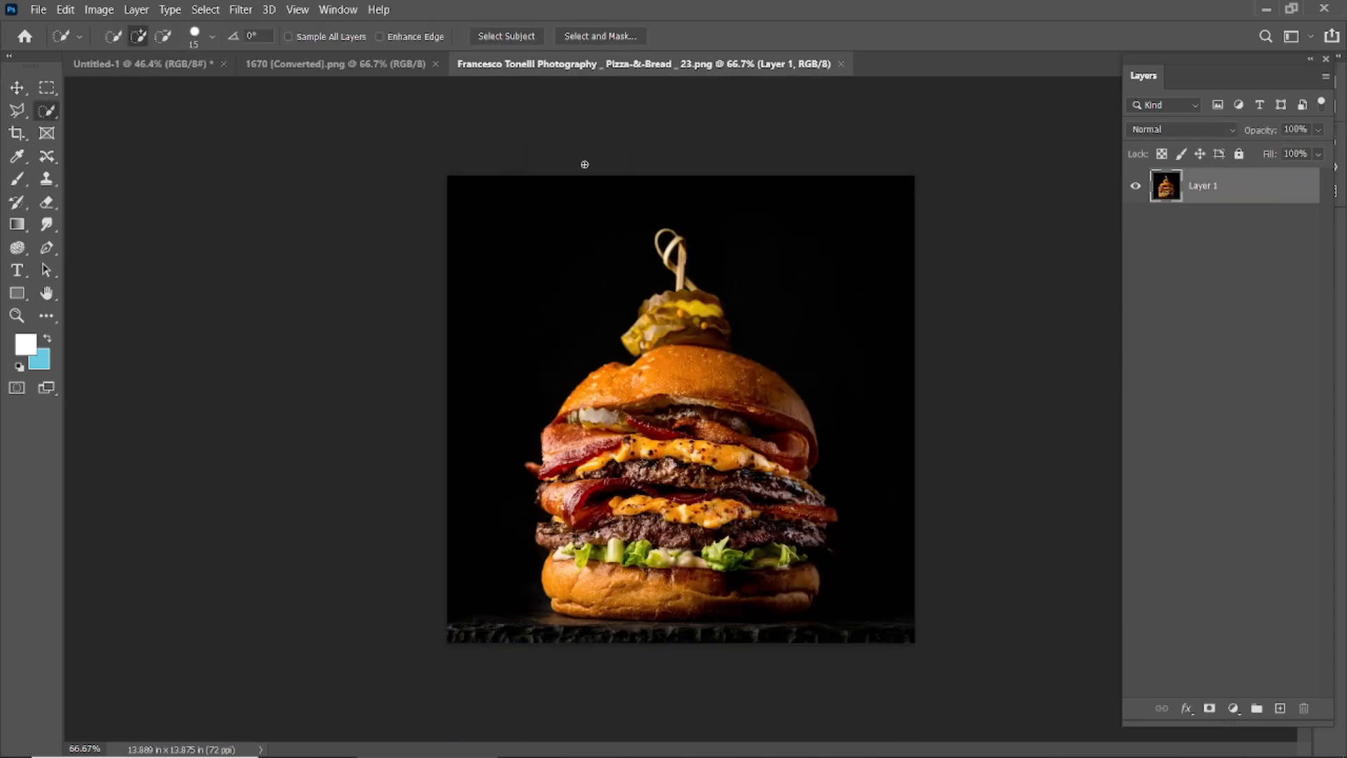
pyautogui.click(514, 37)
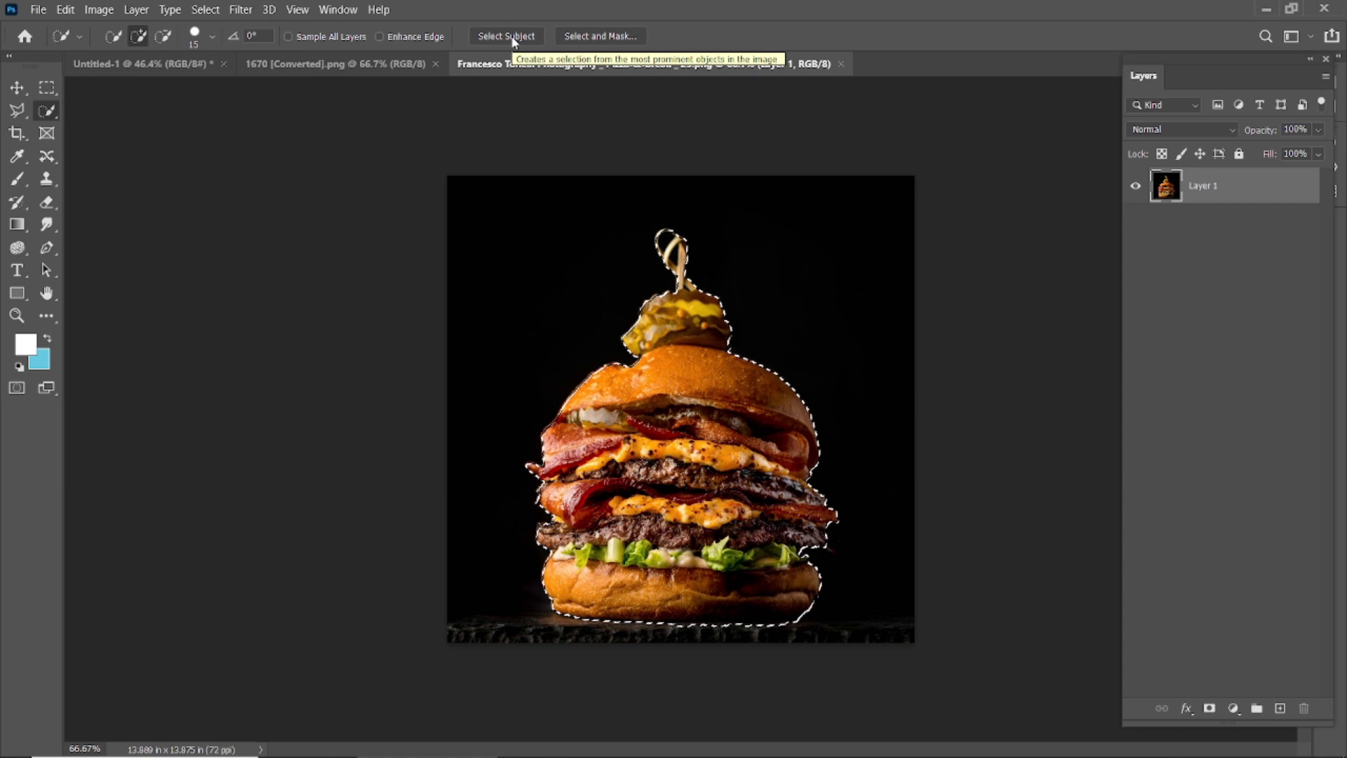
# Delete the extra top layer from the Untitled-1 document and return to the burger image
pyautogui.click(188, 66)
pyautogui.moveTo(1248, 199); pyautogui.dragTo(1303, 708)
pyautogui.click(714, 63)
pyautogui.scroll(5, 644, 262)
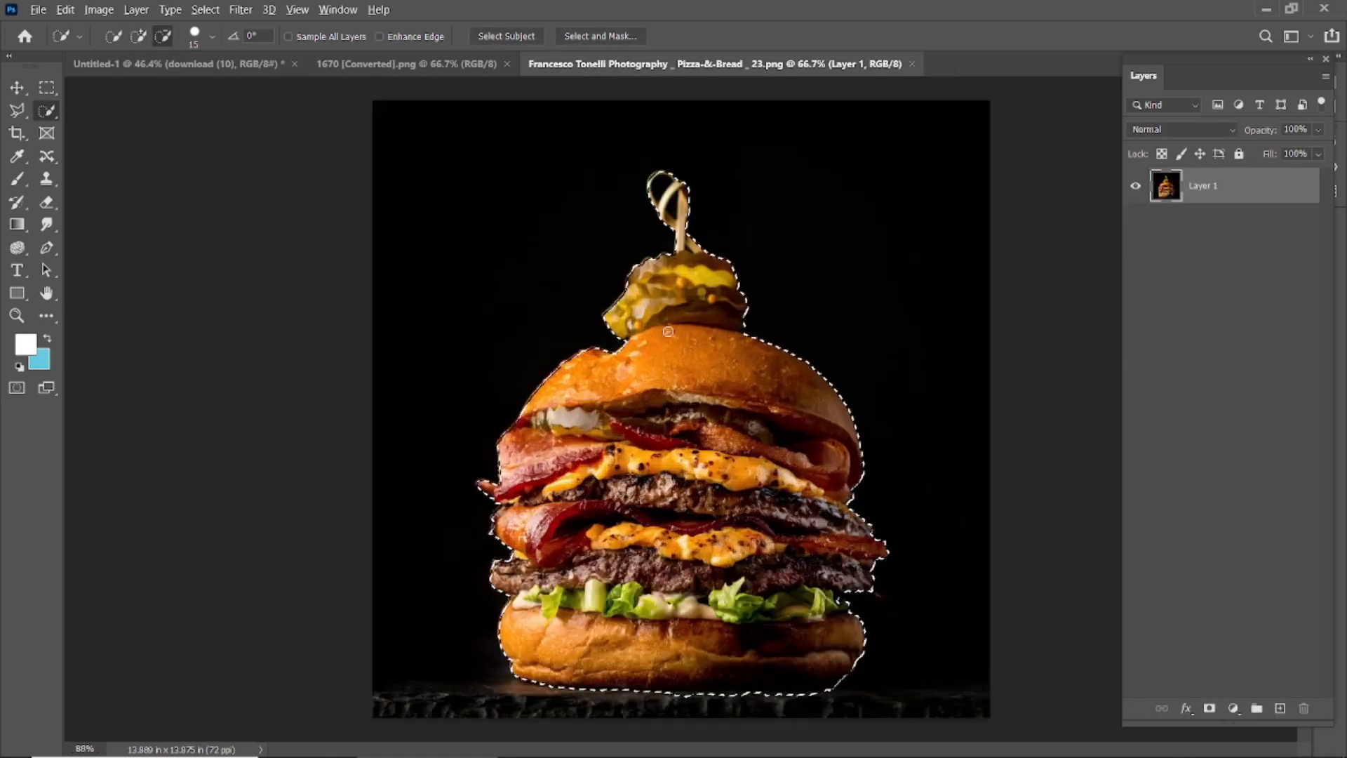
# Subtract the skewer and the pickles above the bun from the burger selection
pyautogui.scroll(-3, 644, 262)
pyautogui.moveTo(655, 130)
pyautogui.mouseDown()
pyautogui.moveTo(675, 203)
pyautogui.moveTo(664, 230)
pyautogui.moveTo(596, 252)
pyautogui.mouseUp()
pyautogui.moveTo(689, 200); pyautogui.dragTo(675, 147)
pyautogui.moveTo(698, 211)
pyautogui.mouseDown()
pyautogui.moveTo(612, 306)
pyautogui.moveTo(736, 264)
pyautogui.moveTo(706, 272)
pyautogui.moveTo(763, 304)
pyautogui.mouseUp()
pyautogui.keyDown('alt'); pyautogui.click(639, 242); pyautogui.keyUp('alt')
pyautogui.click(599, 320)
pyautogui.scroll(4, 589, 328)
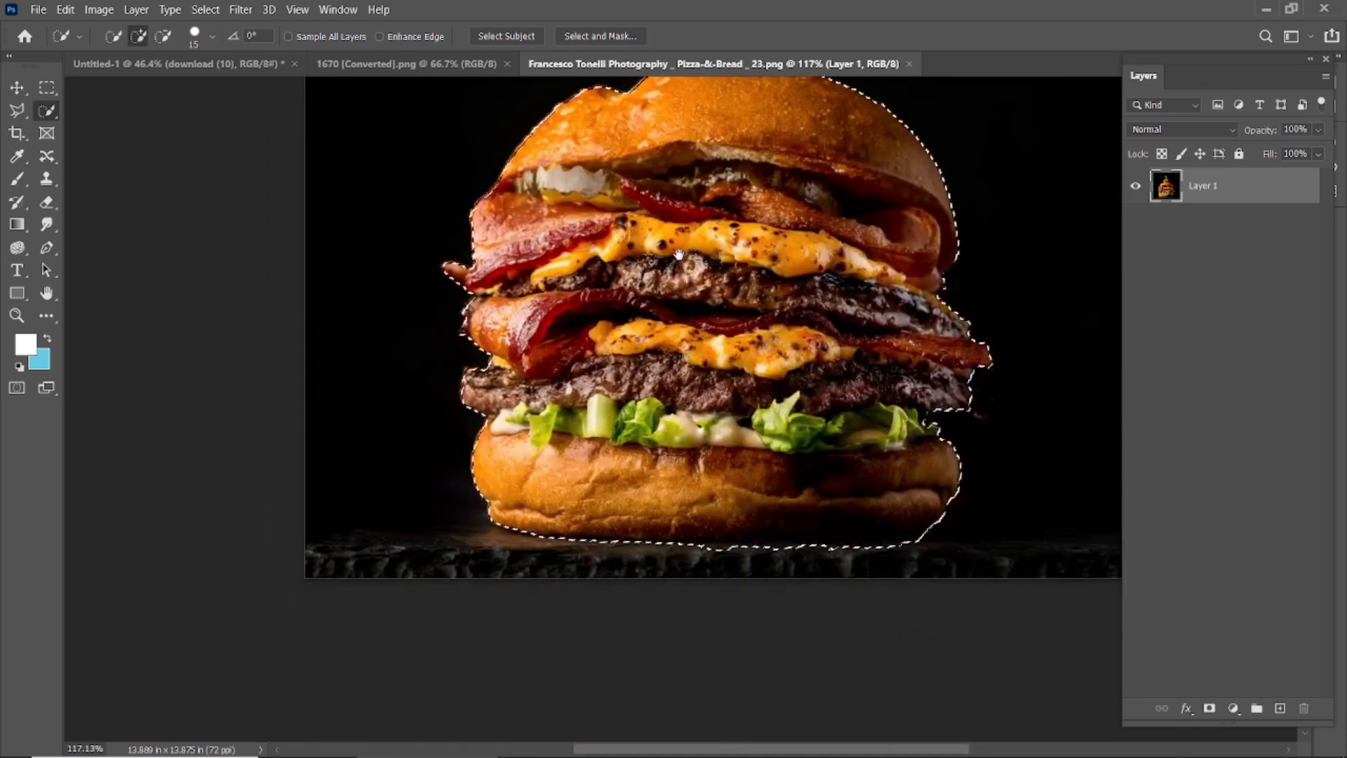
# Invert the selection, delete everything around the burger and deselect
pyautogui.scroll(-7, 575, 297)
pyautogui.hotkey('ctrl', 'shift', 'i')
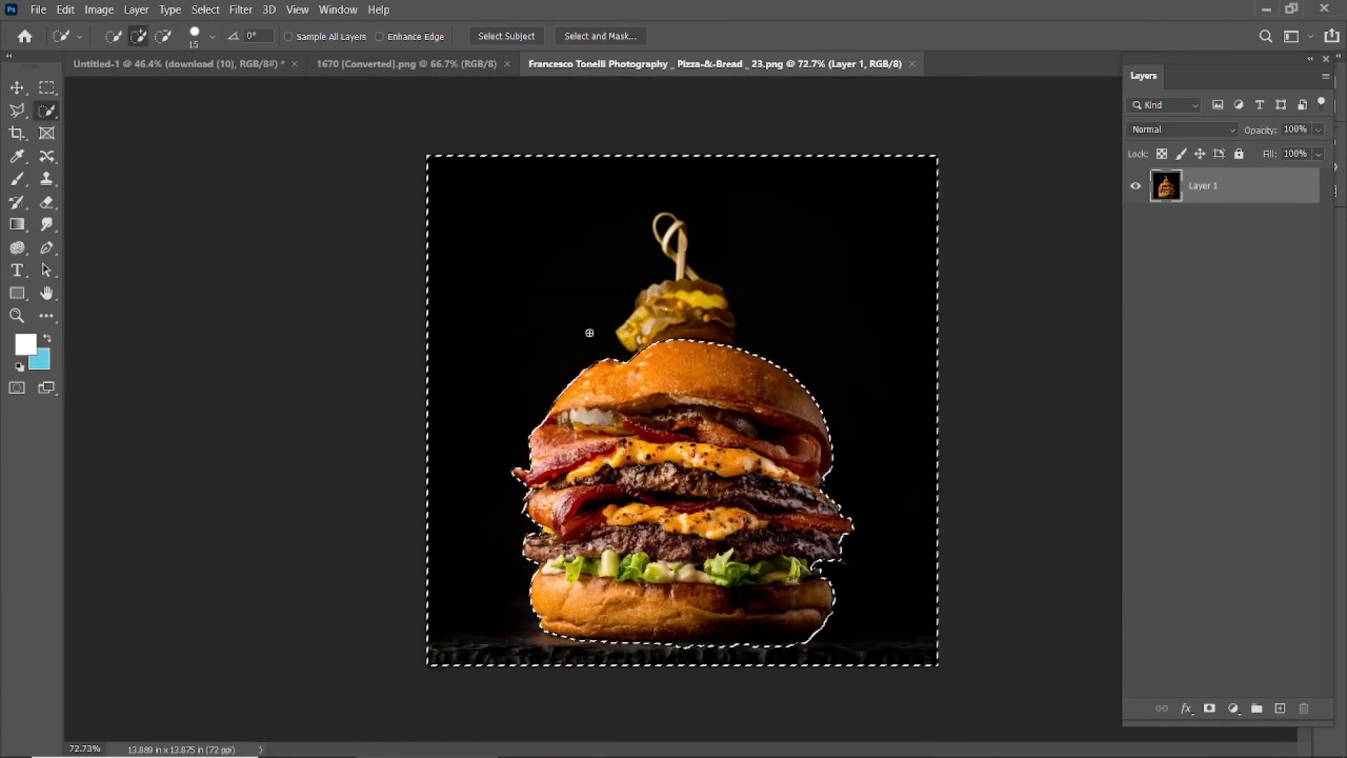
pyautogui.press('Delete')
pyautogui.hotkey('ctrl', 'd')
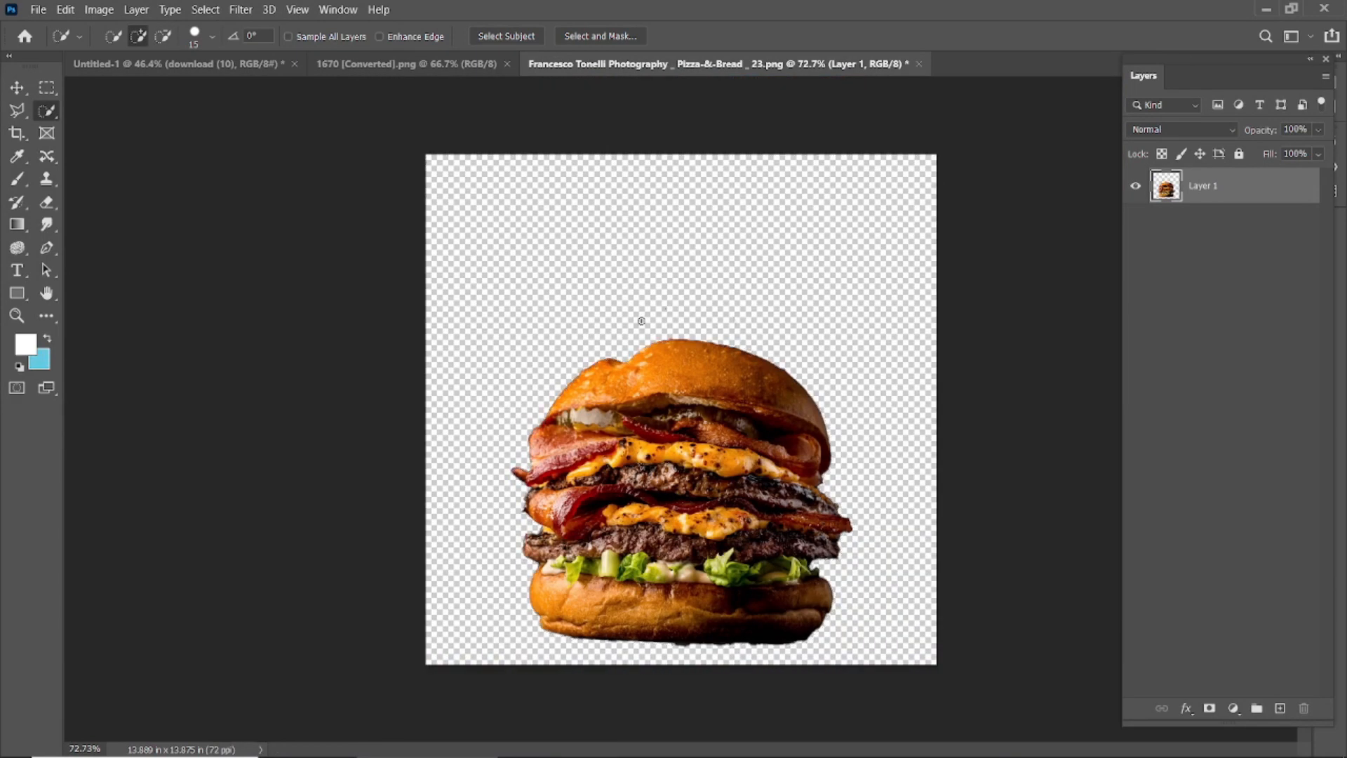
pyautogui.scroll(6, 641, 320)
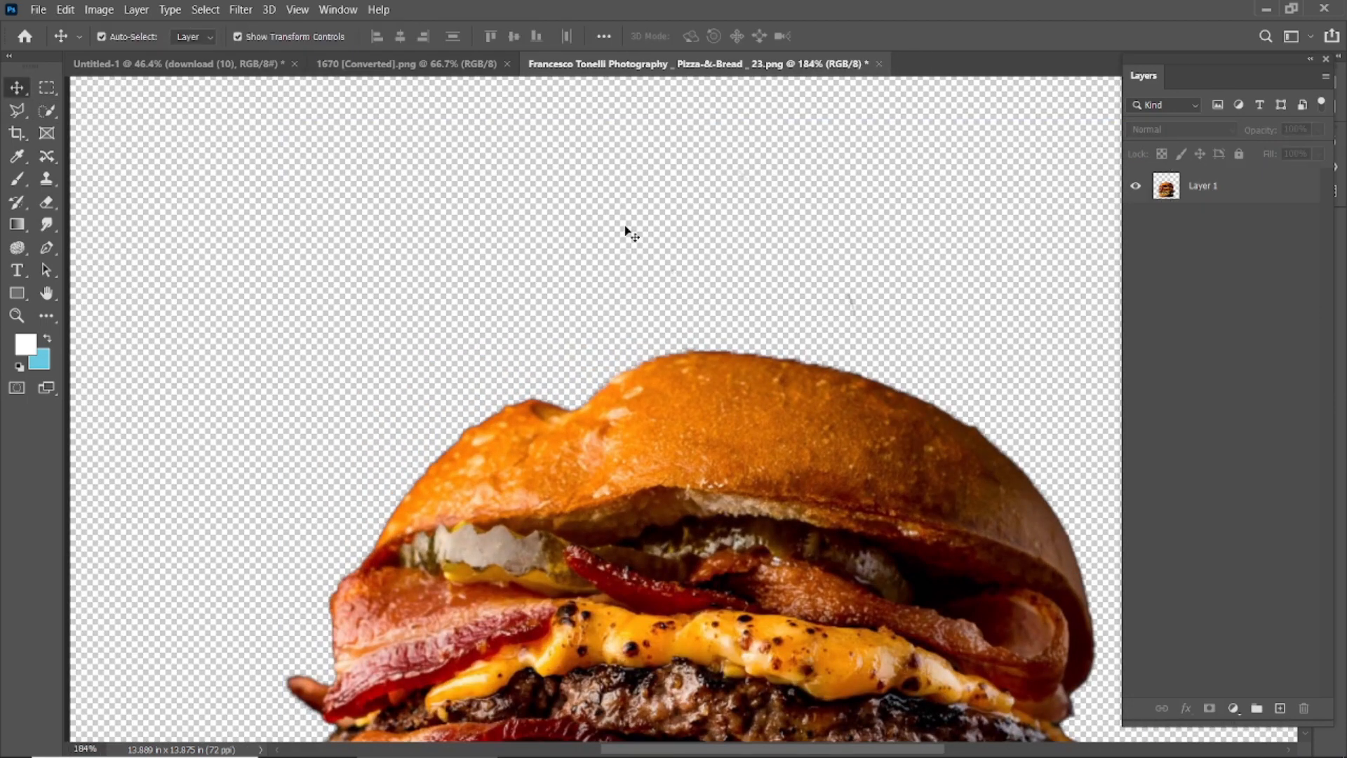
pyautogui.press('m')
pyautogui.moveTo(611, 212); pyautogui.dragTo(796, 302)
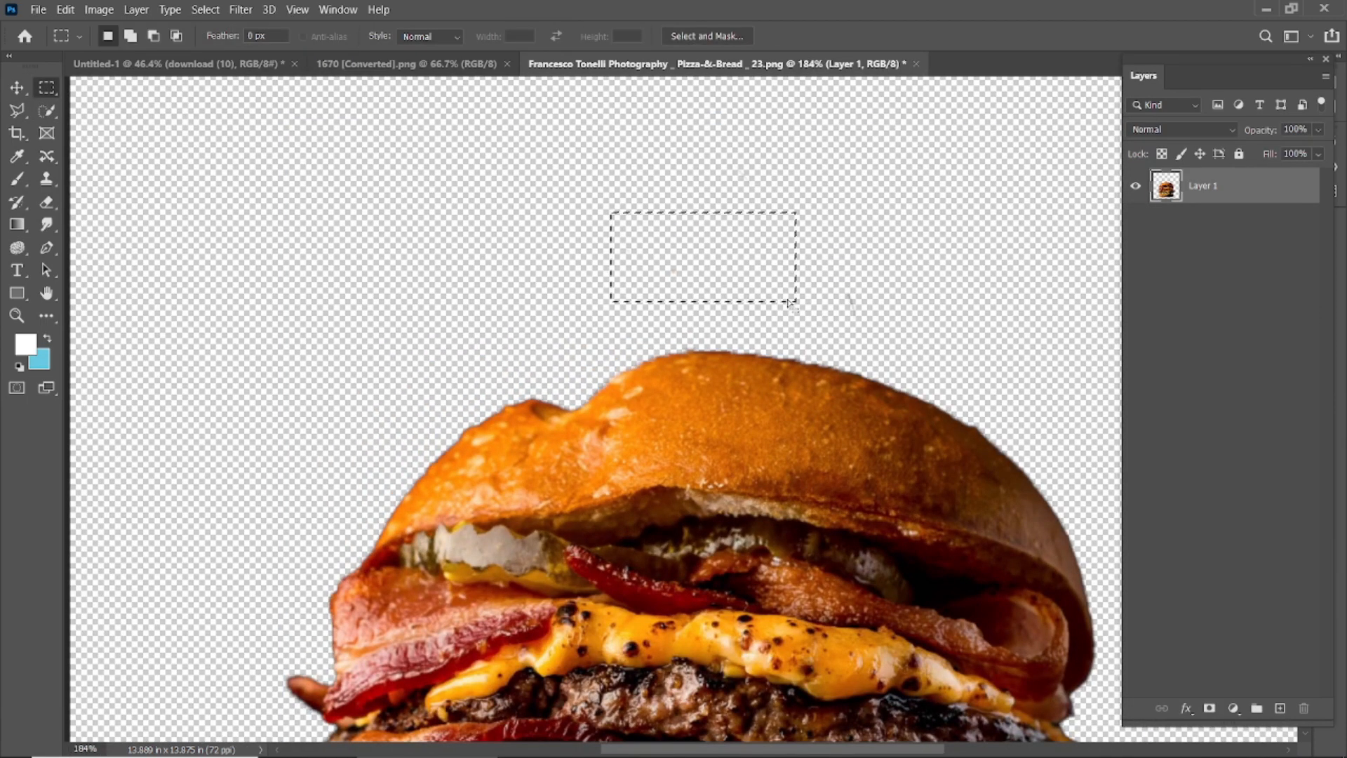
pyautogui.press('v')
pyautogui.click(382, 292)
pyautogui.scroll(-6, 351, 312)
pyautogui.click(635, 453)
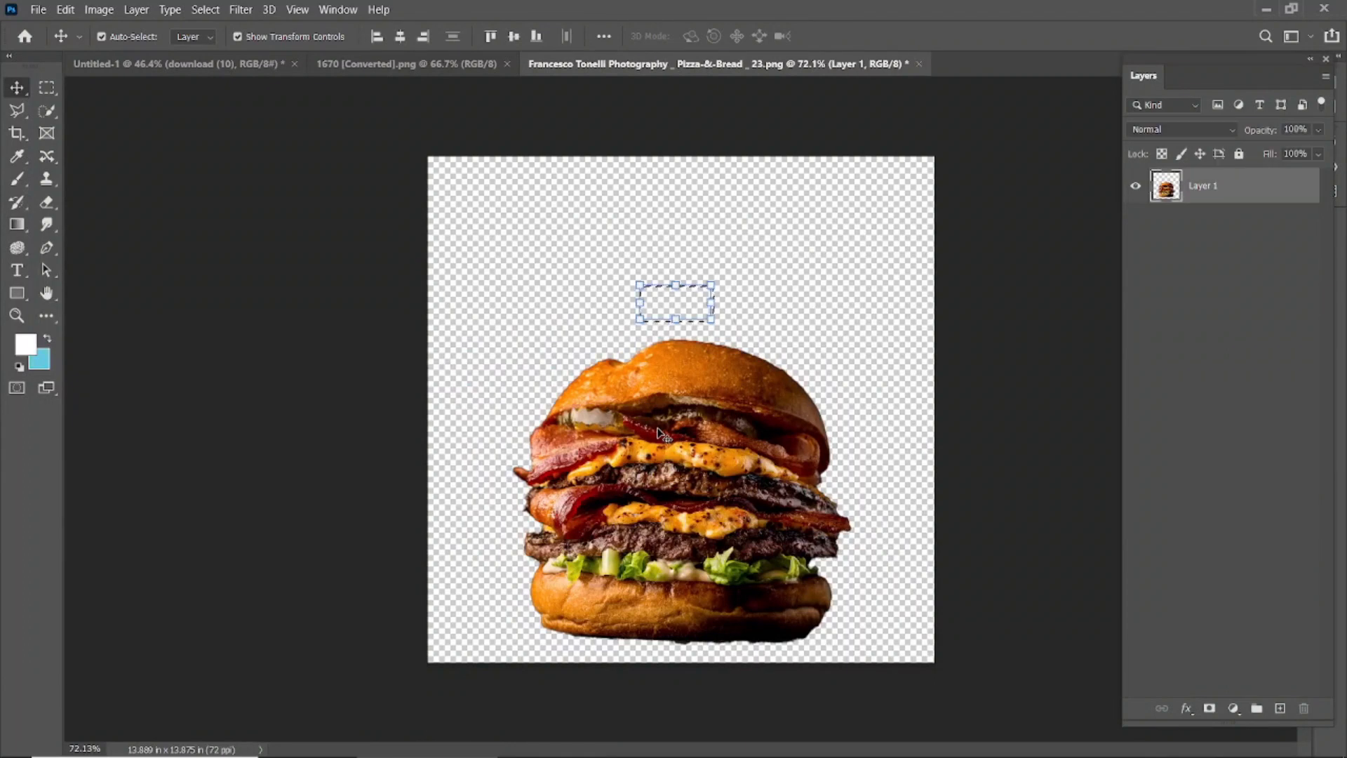
pyautogui.hotkey('ctrl', 'd')
# Bring the cut-out burger into Untitled-1, enlarge it to about 249% and place it over the right side of the poster
pyautogui.click(267, 377)
pyautogui.moveTo(642, 461); pyautogui.dragTo(743, 401)
pyautogui.scroll(-1, 751, 388)
pyautogui.moveTo(829, 503); pyautogui.dragTo(968, 664)
pyautogui.moveTo(681, 469); pyautogui.dragTo(827, 420)
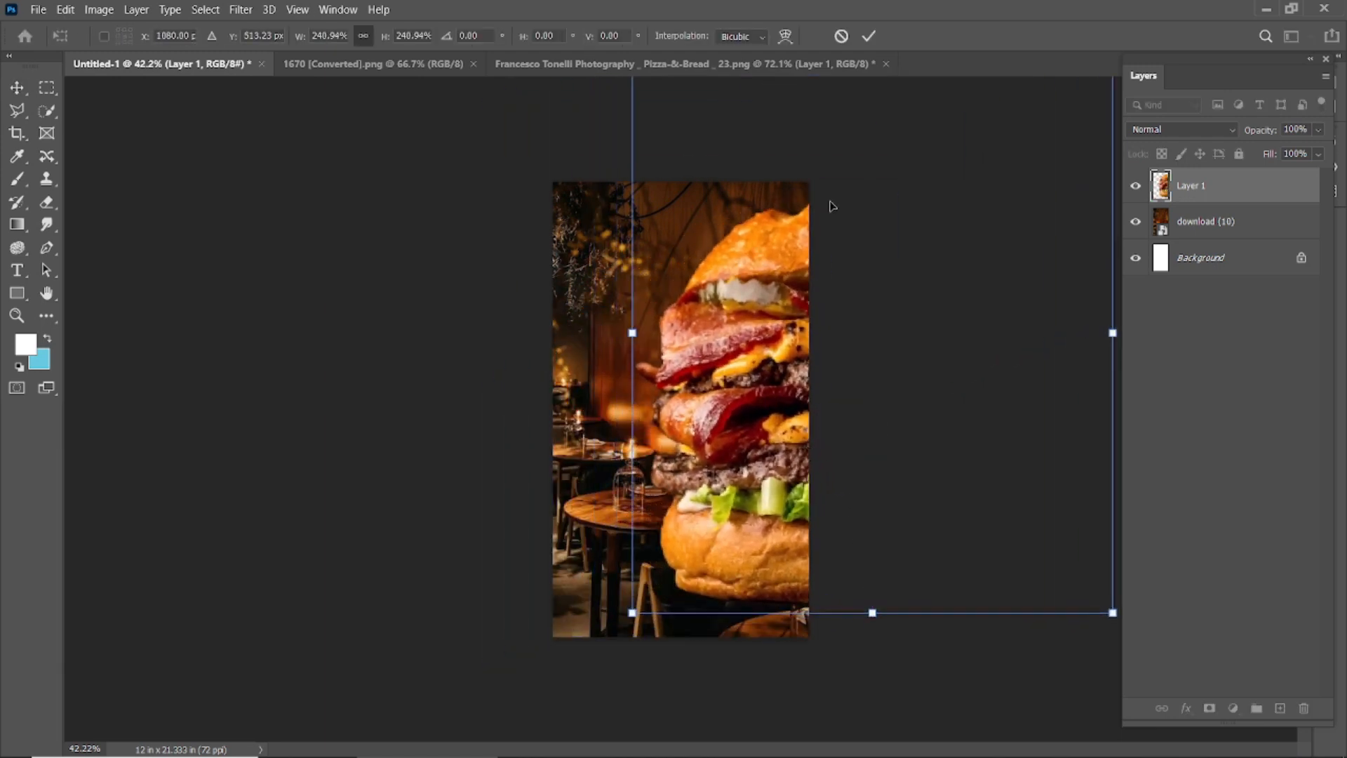
pyautogui.click(871, 37)
# Enlarge the burger further and reposition it so it is cropped by the poster's right edge
pyautogui.scroll(-1, 682, 409)
pyautogui.hotkey('ctrl', 't')
pyautogui.moveTo(1061, 598); pyautogui.dragTo(1151, 701)
pyautogui.moveTo(701, 359); pyautogui.dragTo(795, 363)
pyautogui.click(868, 36)
# Align the burger layer and the Background layer by their vertical centers
pyautogui.click(481, 301)
pyautogui.click(915, 340)
pyautogui.hotkey('ctrl', '0')
pyautogui.scroll(-3, 855, 341)
pyautogui.keyDown('ctrl'); pyautogui.click(1220, 267); pyautogui.keyUp('ctrl')
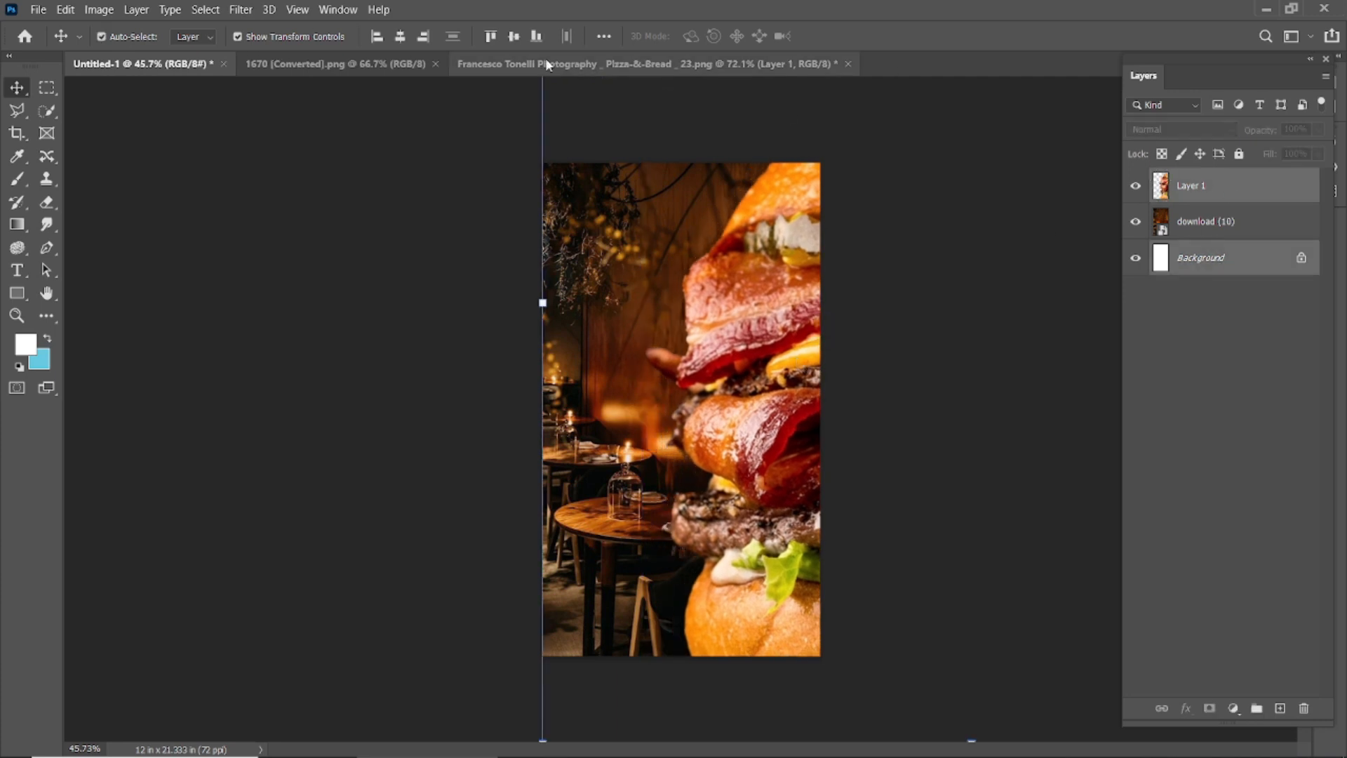
pyautogui.click(513, 38)
pyautogui.click(901, 393)
# Move the burger upward, enlarge it again and shift it so its stacked layers fill the poster's right half
pyautogui.moveTo(772, 493); pyautogui.dragTo(780, 387)
pyautogui.scroll(-3, 743, 386)
pyautogui.moveTo(654, 329); pyautogui.dragTo(562, 329)
pyautogui.moveTo(699, 378); pyautogui.dragTo(786, 354)
pyautogui.click(870, 37)
pyautogui.click(934, 369)
pyautogui.hotkey('ctrl', '0')
pyautogui.click(786, 344)
pyautogui.click(551, 374)
pyautogui.scroll(-2, 287, 394)
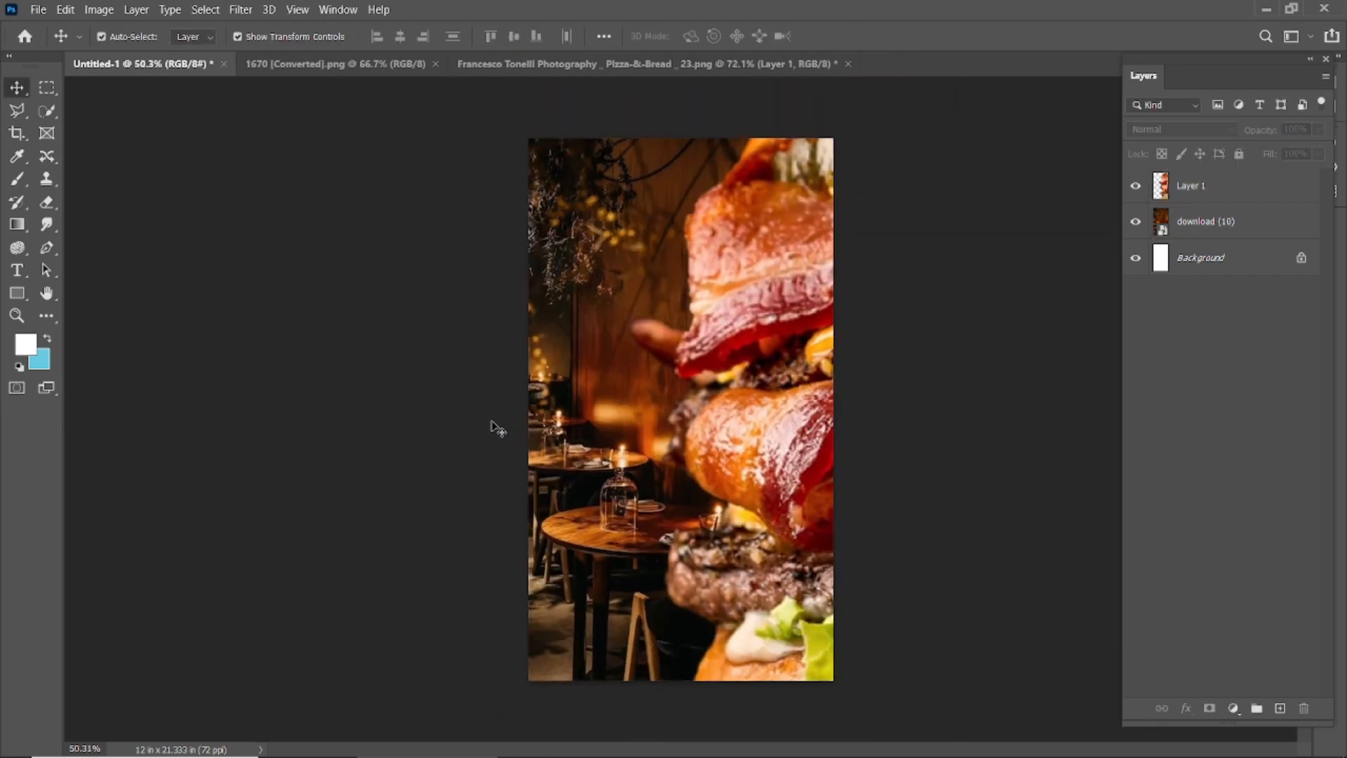
# Apply the Sharpen filter to the burger layer
pyautogui.click(748, 327)
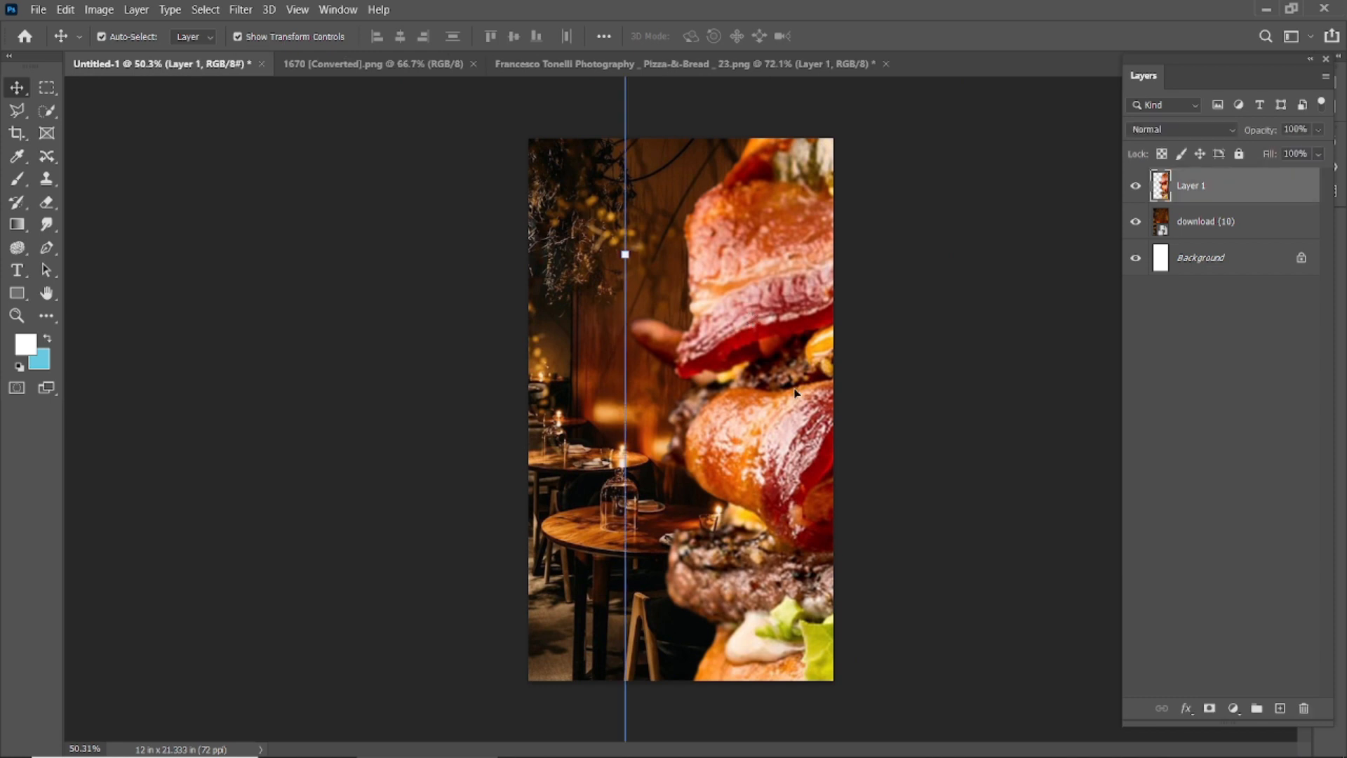
pyautogui.click(231, 11)
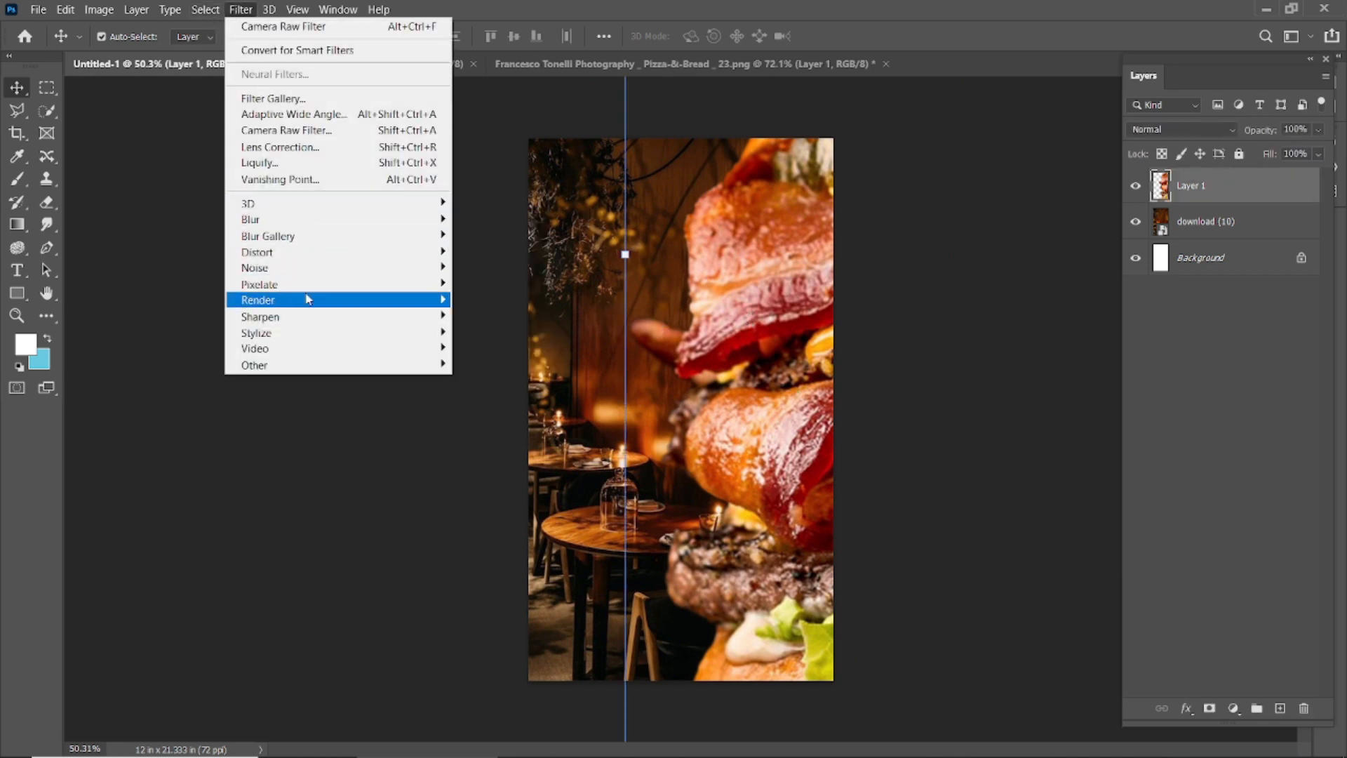
pyautogui.moveTo(429, 320)
pyautogui.click(490, 334)
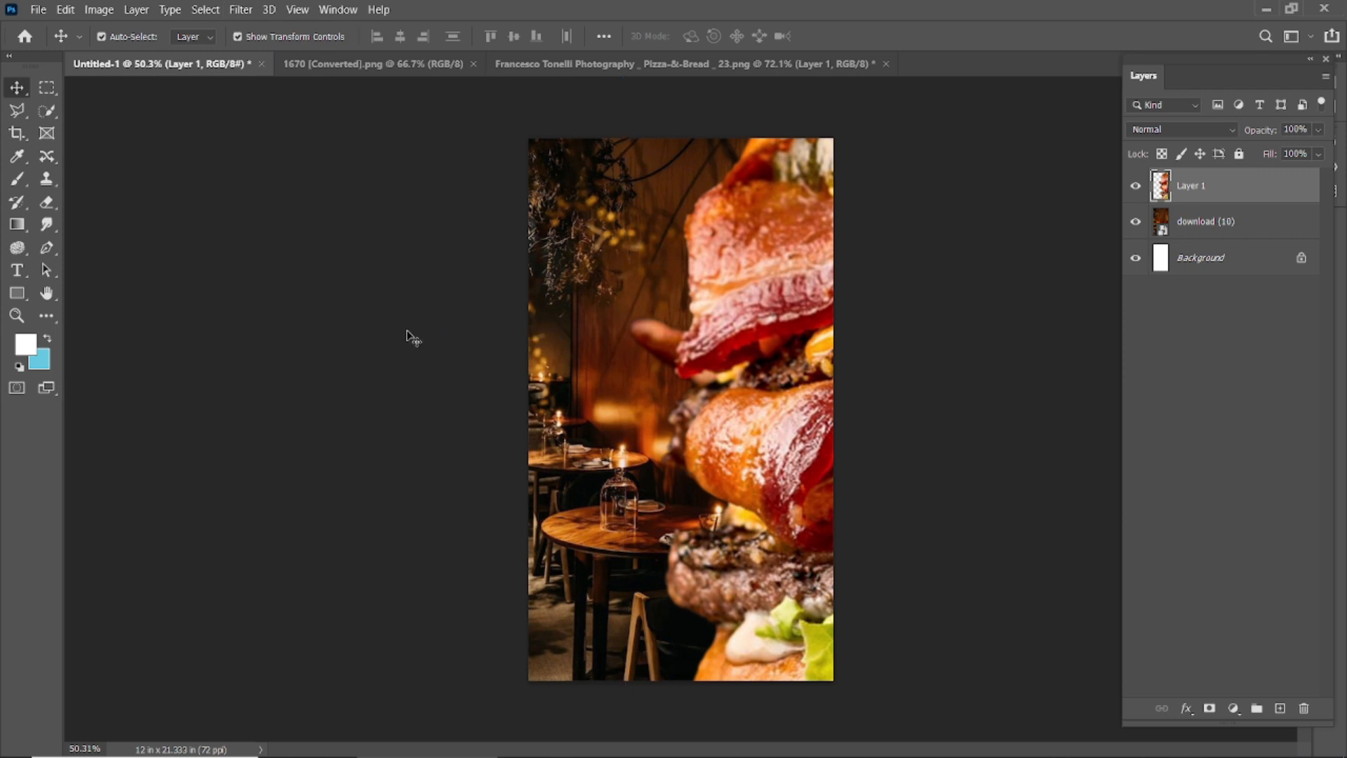
# Shift the burger slightly to the left and sharpen its layer a second time
pyautogui.moveTo(748, 325); pyautogui.dragTo(707, 326)
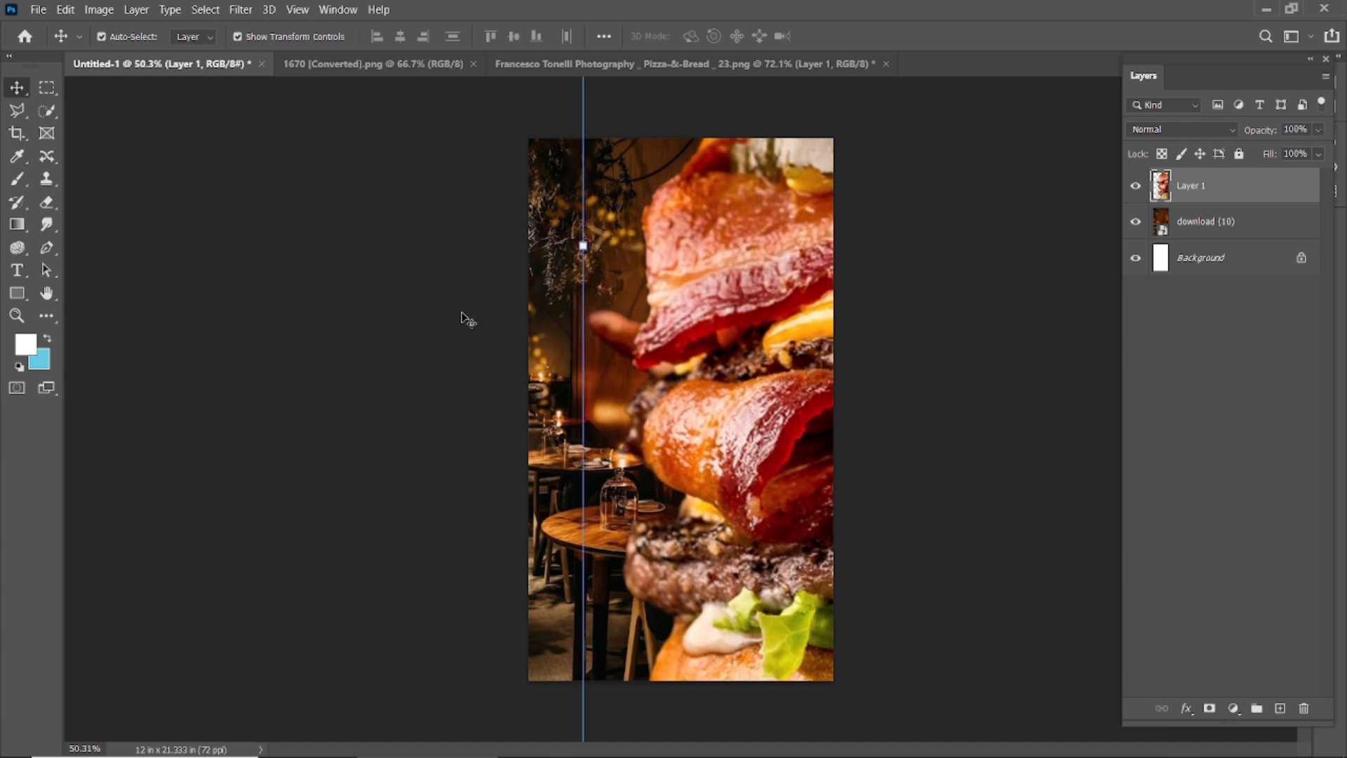
pyautogui.click(454, 314)
pyautogui.hotkey('ctrl', 'z')
pyautogui.click(240, 9)
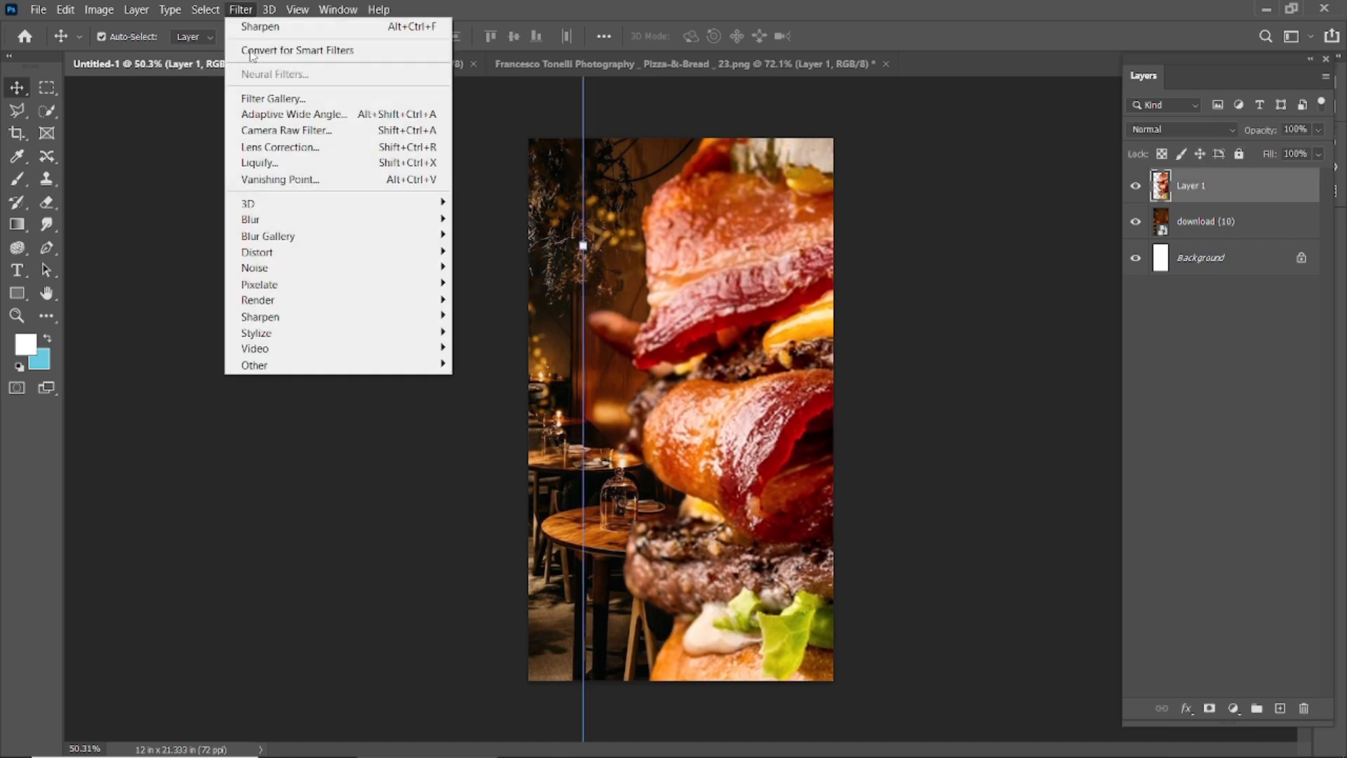
pyautogui.moveTo(289, 316)
pyautogui.click(467, 332)
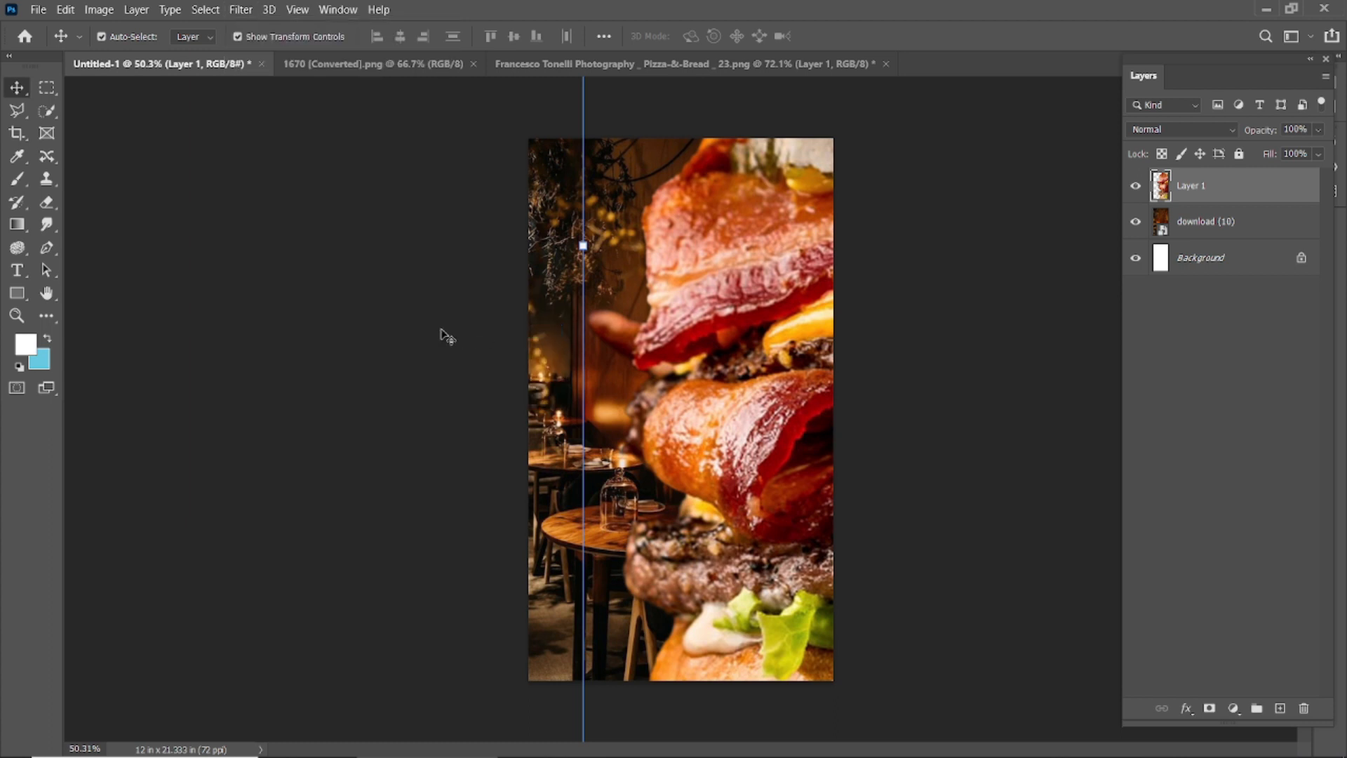
# Apply the Camera Raw Filter to the burger layer with Texture +13 and Clarity +23
pyautogui.click(240, 9)
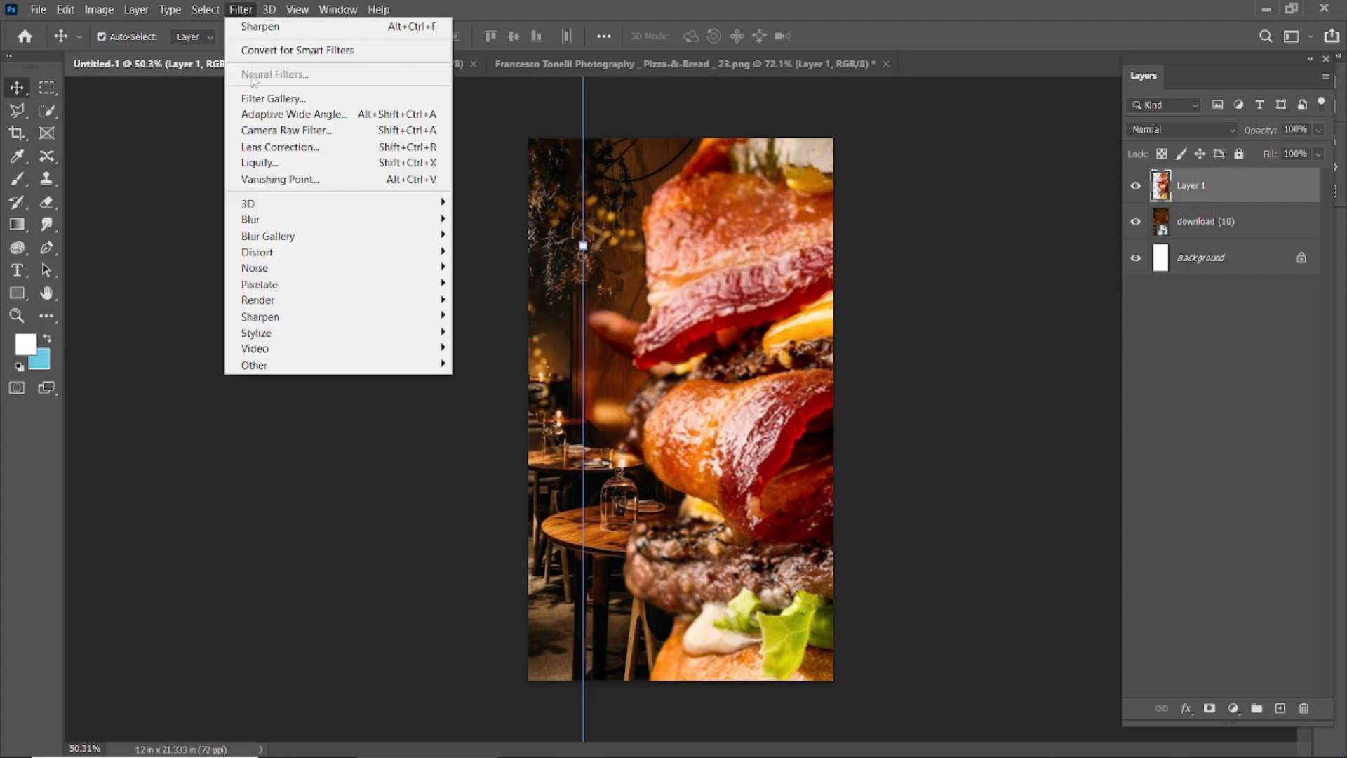
pyautogui.click(266, 129)
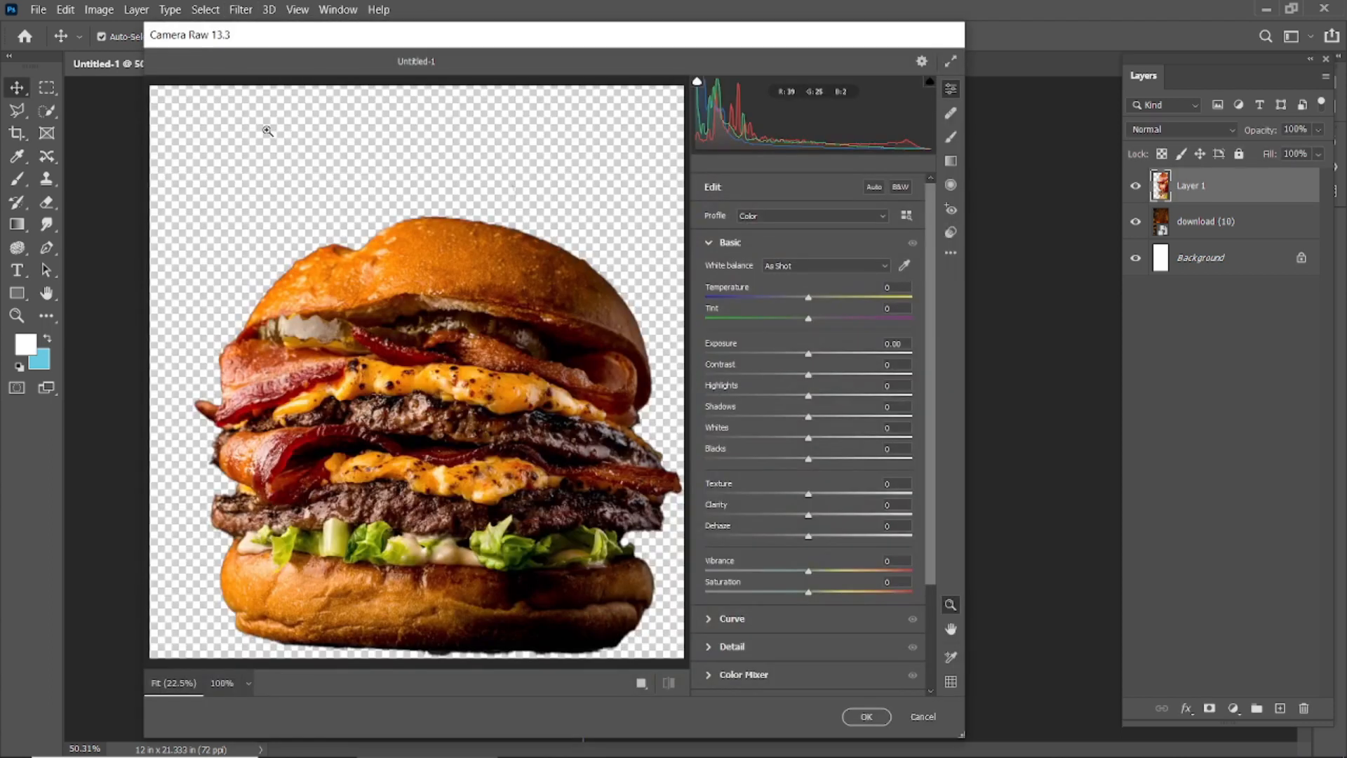
pyautogui.scroll(5, 682, 585)
pyautogui.moveTo(247, 518); pyautogui.dragTo(488, 357)
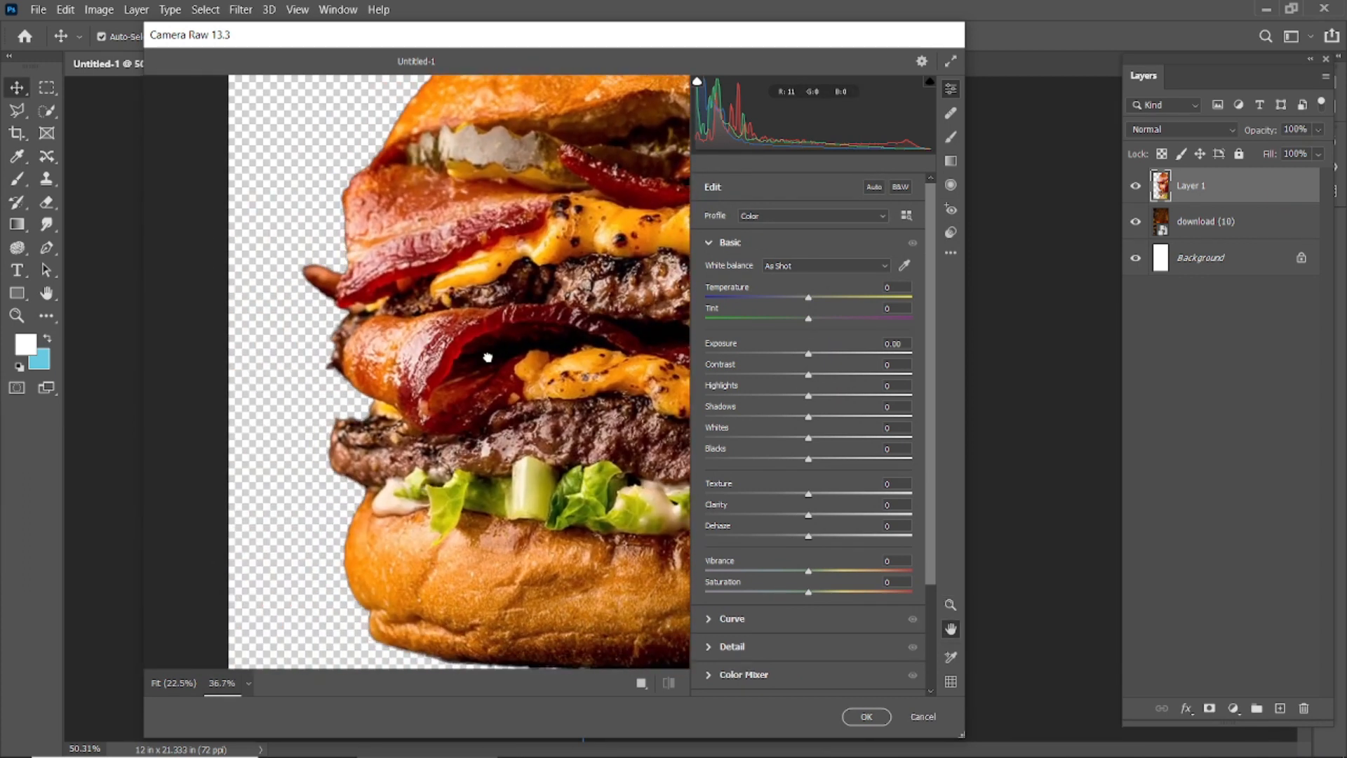
pyautogui.moveTo(810, 515); pyautogui.dragTo(847, 519)
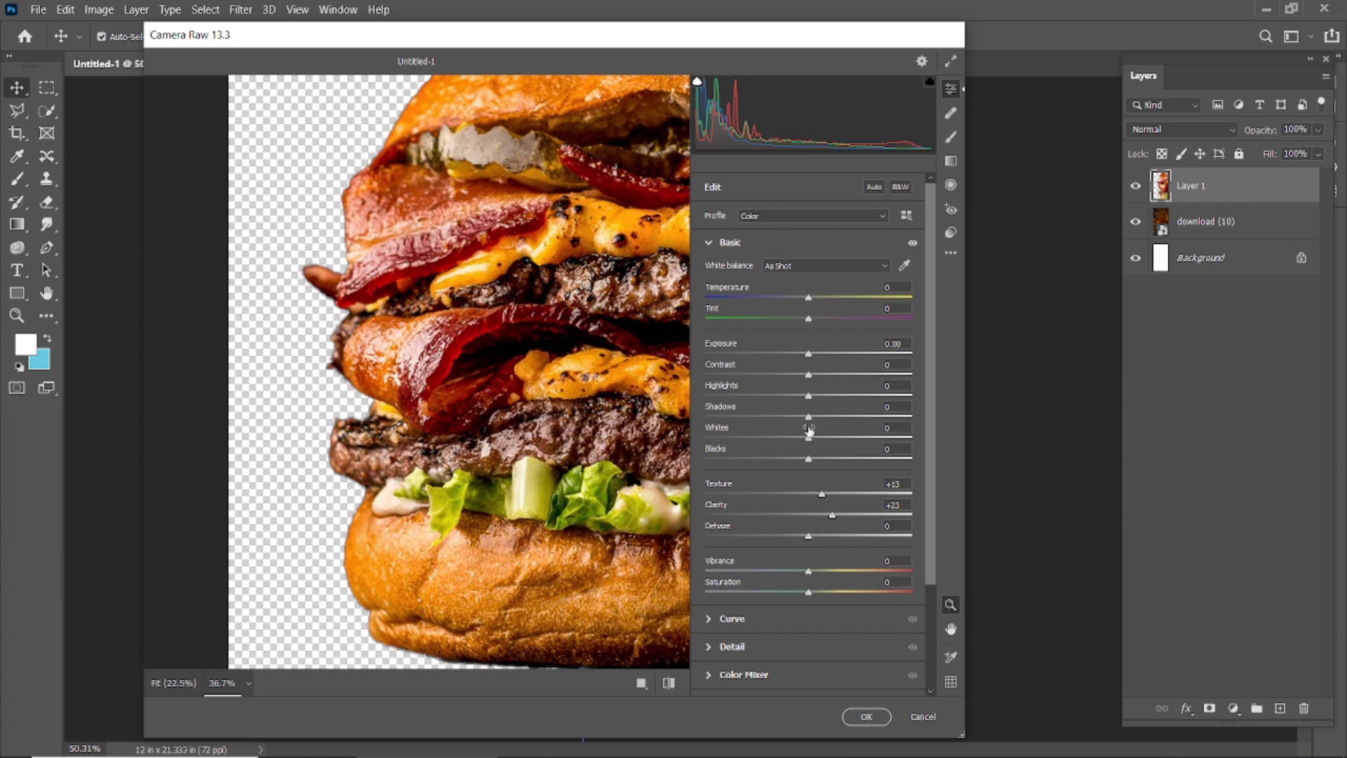
pyautogui.click(866, 717)
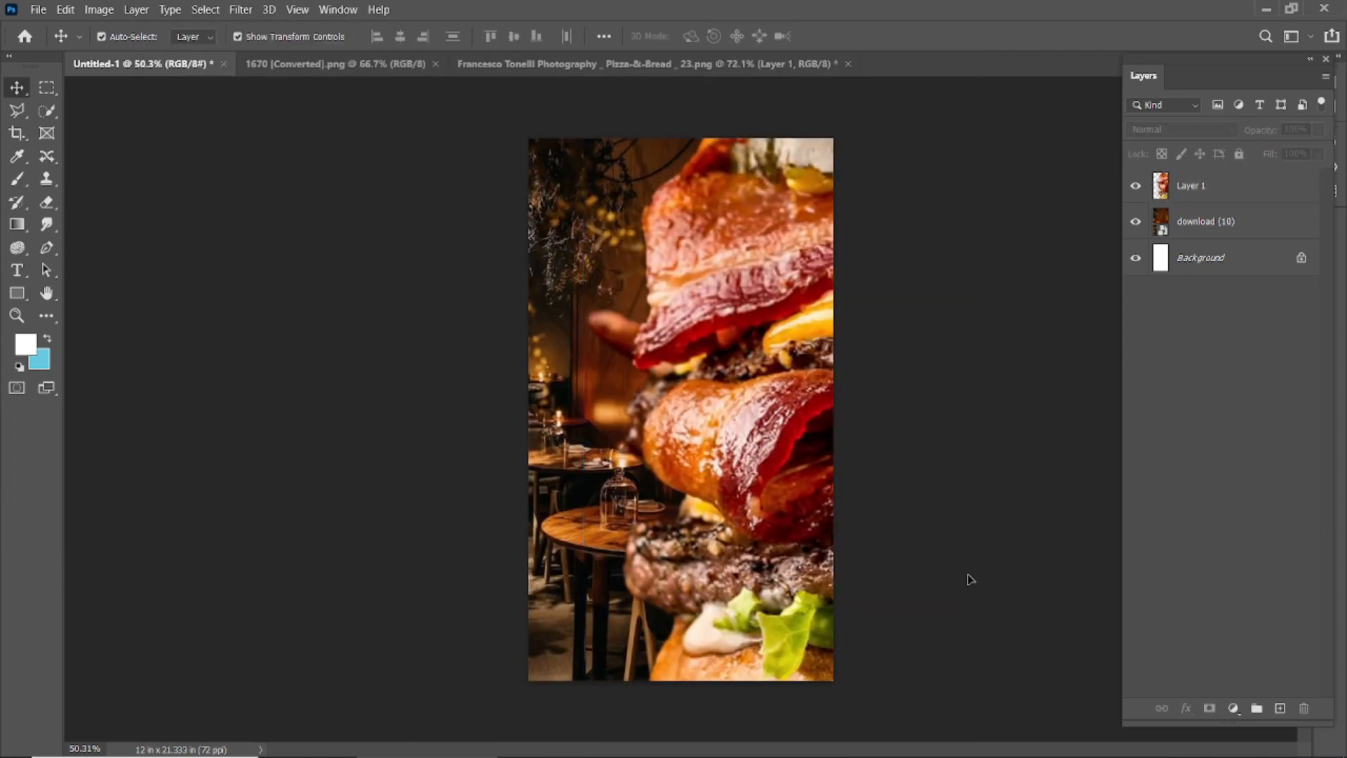
# Scale the burger down slightly and shift it a little to the right on the poster
pyautogui.moveTo(725, 469); pyautogui.dragTo(747, 445)
pyautogui.click(916, 456)
pyautogui.click(926, 451)
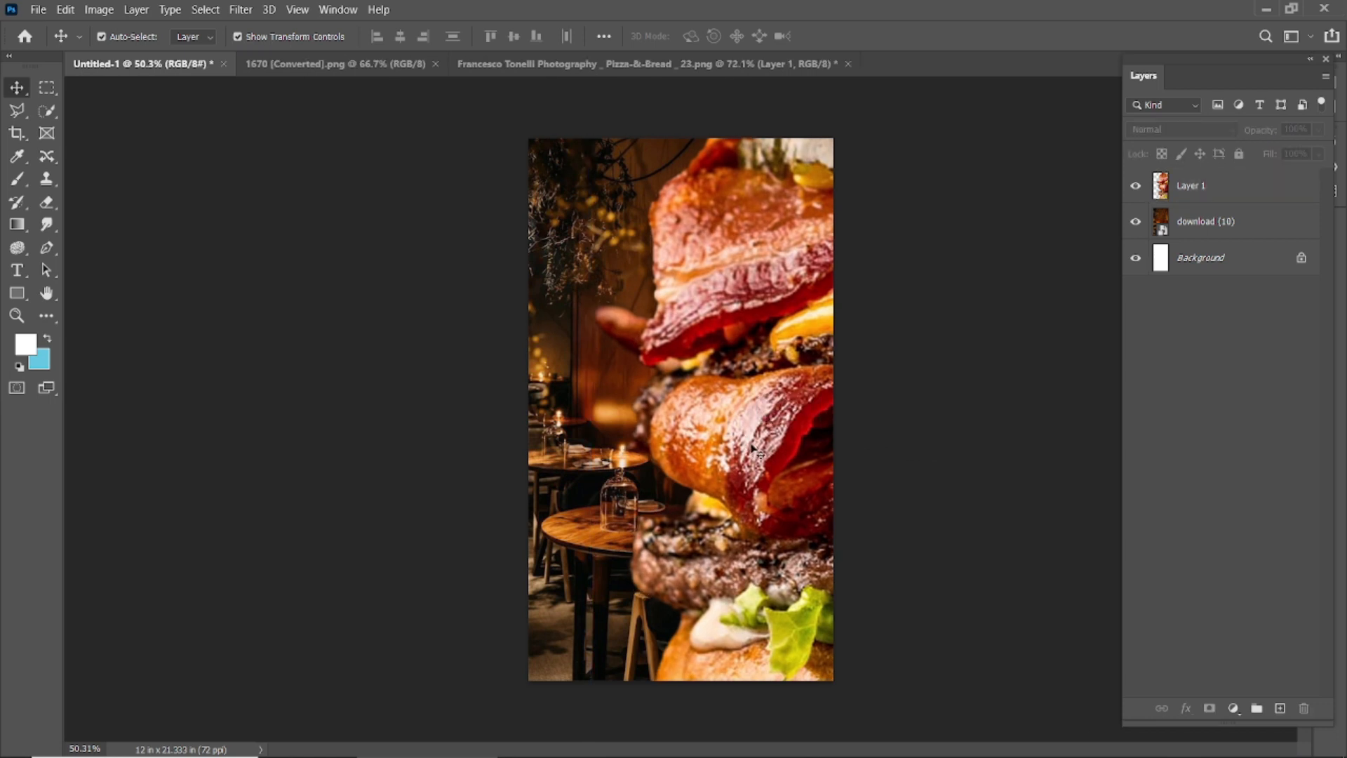
pyautogui.click(752, 449)
pyautogui.scroll(-1, 726, 421)
pyautogui.hotkey('ctrl', 't')
pyautogui.moveTo(625, 290); pyautogui.dragTo(744, 322)
pyautogui.click(868, 36)
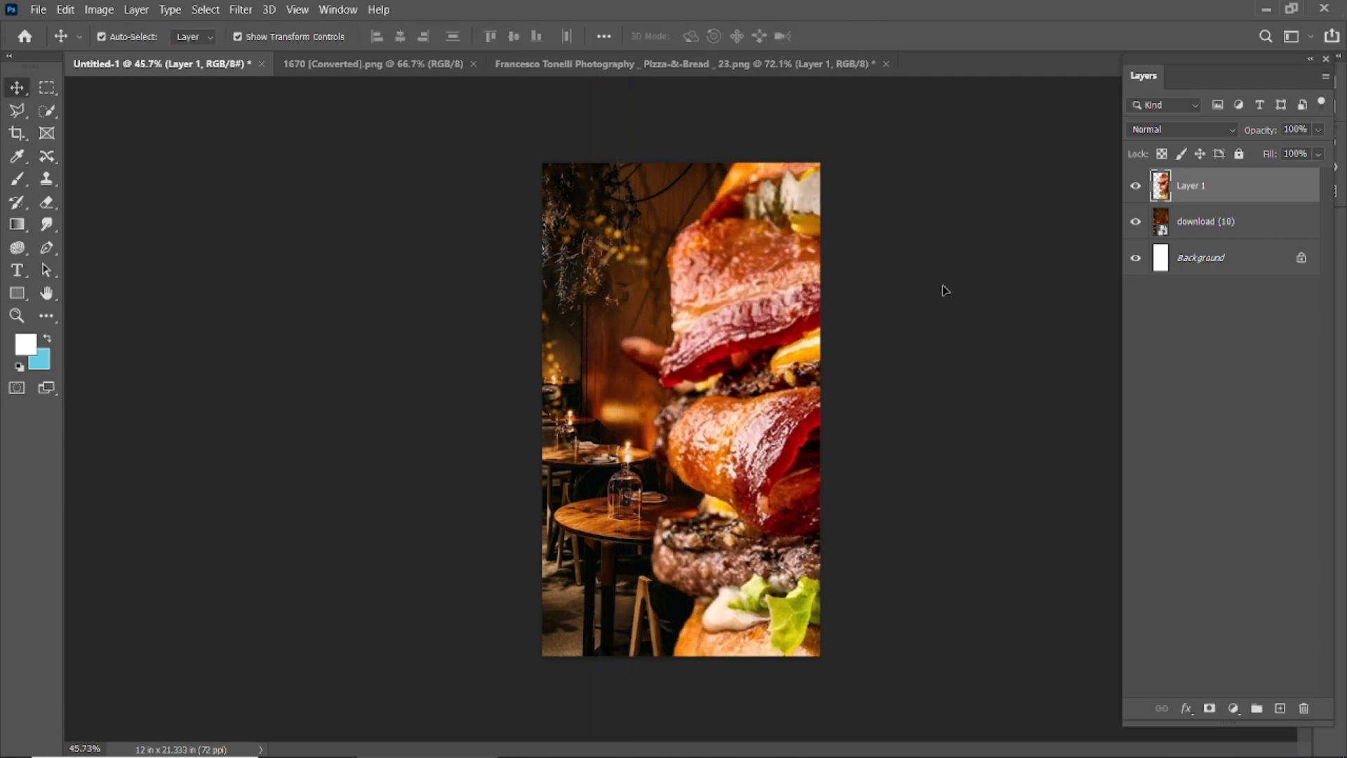
pyautogui.click(941, 285)
# Add a Color Balance adjustment clipped to the restaurant image layer
pyautogui.scroll(1, 619, 395)
pyautogui.click(561, 399)
pyautogui.click(1232, 707)
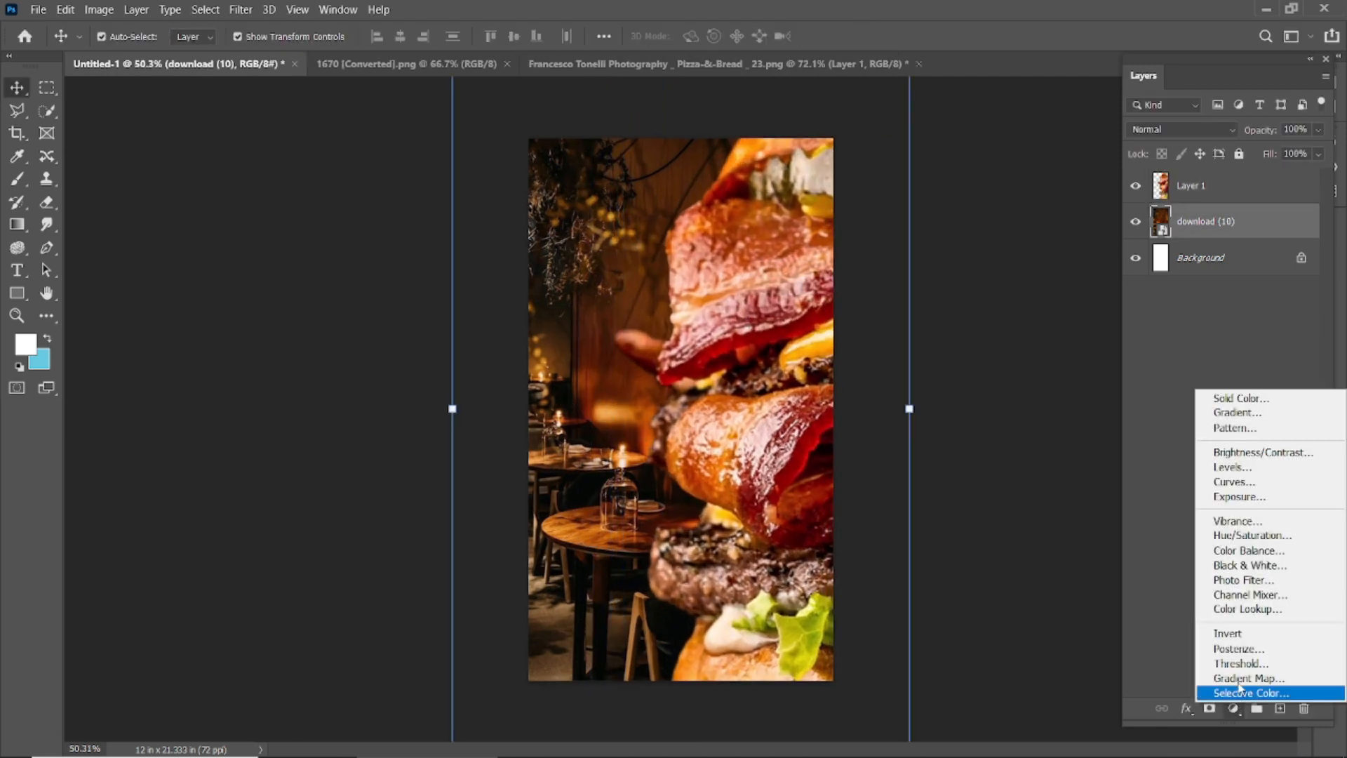
pyautogui.click(1254, 554)
pyautogui.click(233, 660)
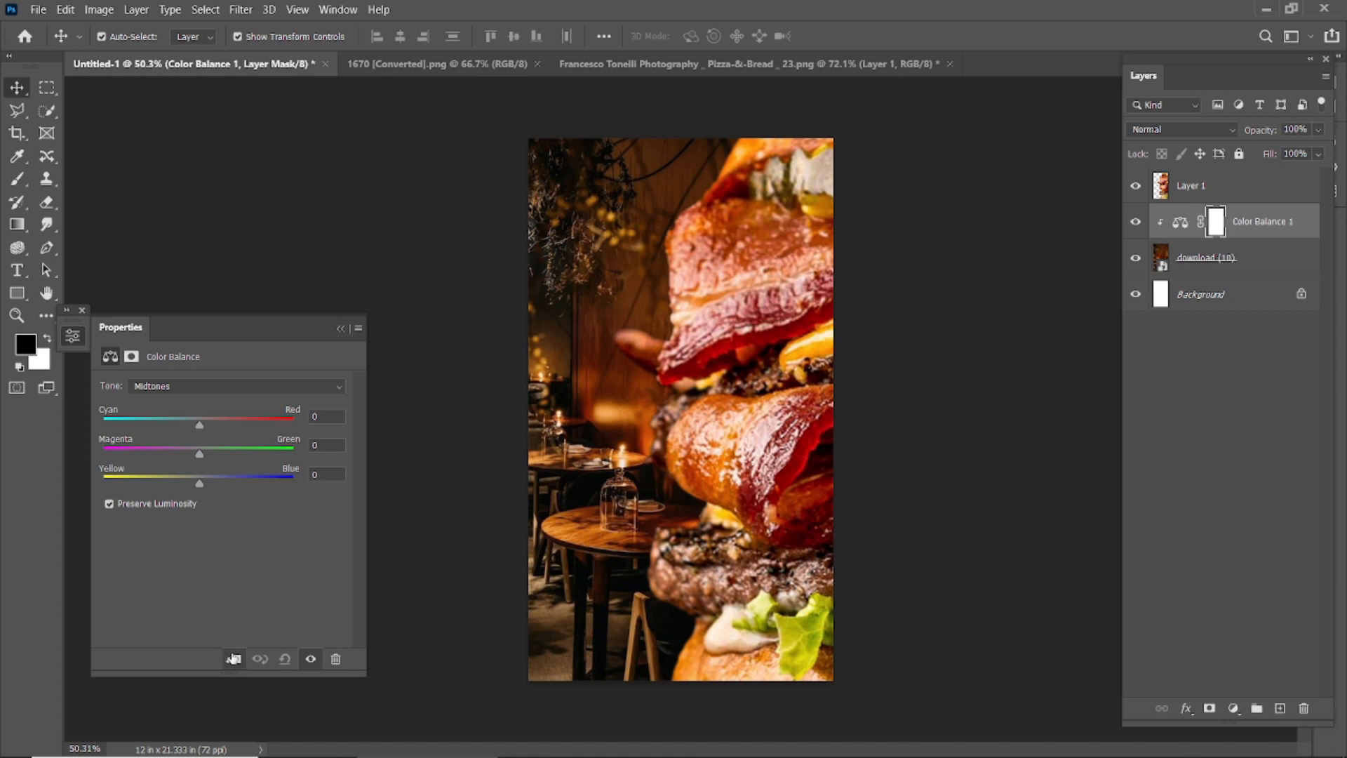
# Set the Color Balance midtones to red +47, magenta -28 and yellow -26, and compare the image with and without the adjustment
pyautogui.moveTo(200, 452); pyautogui.dragTo(138, 463)
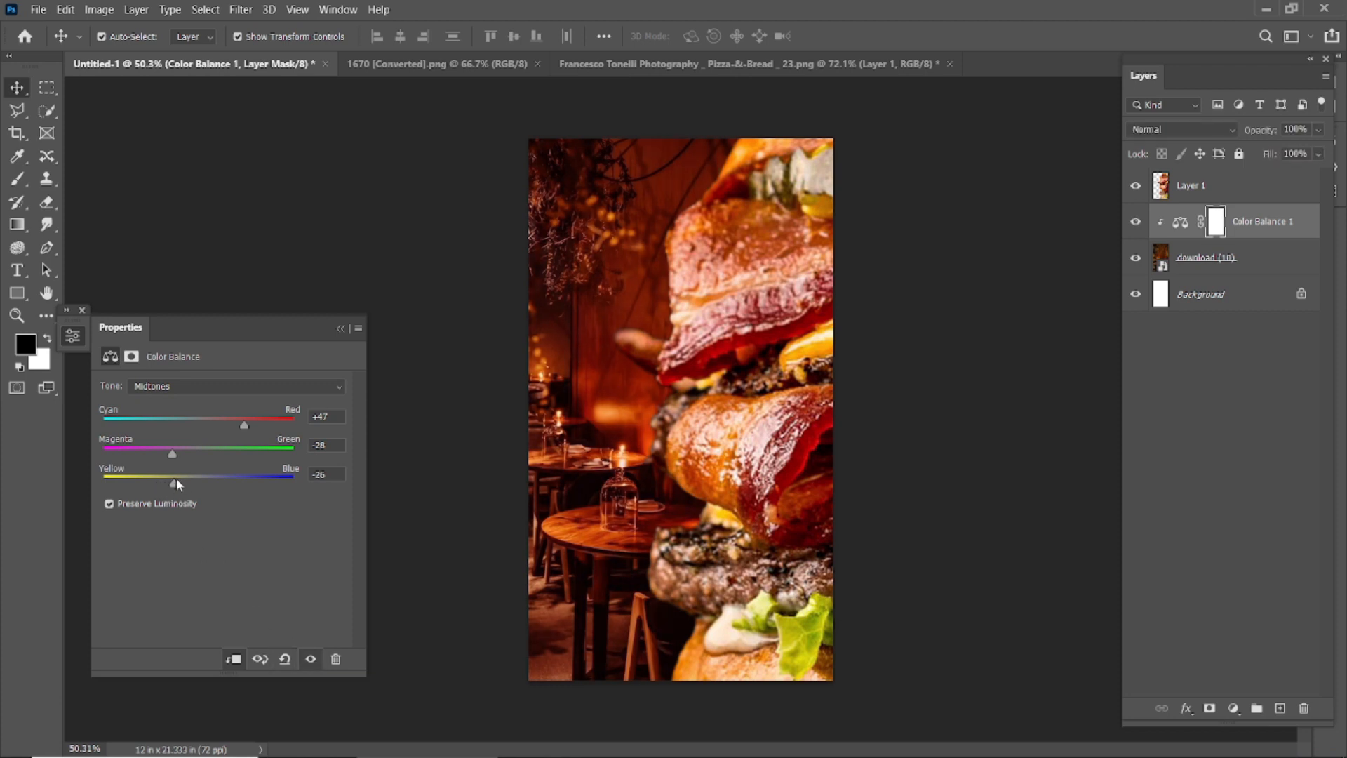
pyautogui.click(310, 658)
pyautogui.click(311, 658)
pyautogui.click(340, 328)
pyautogui.click(282, 295)
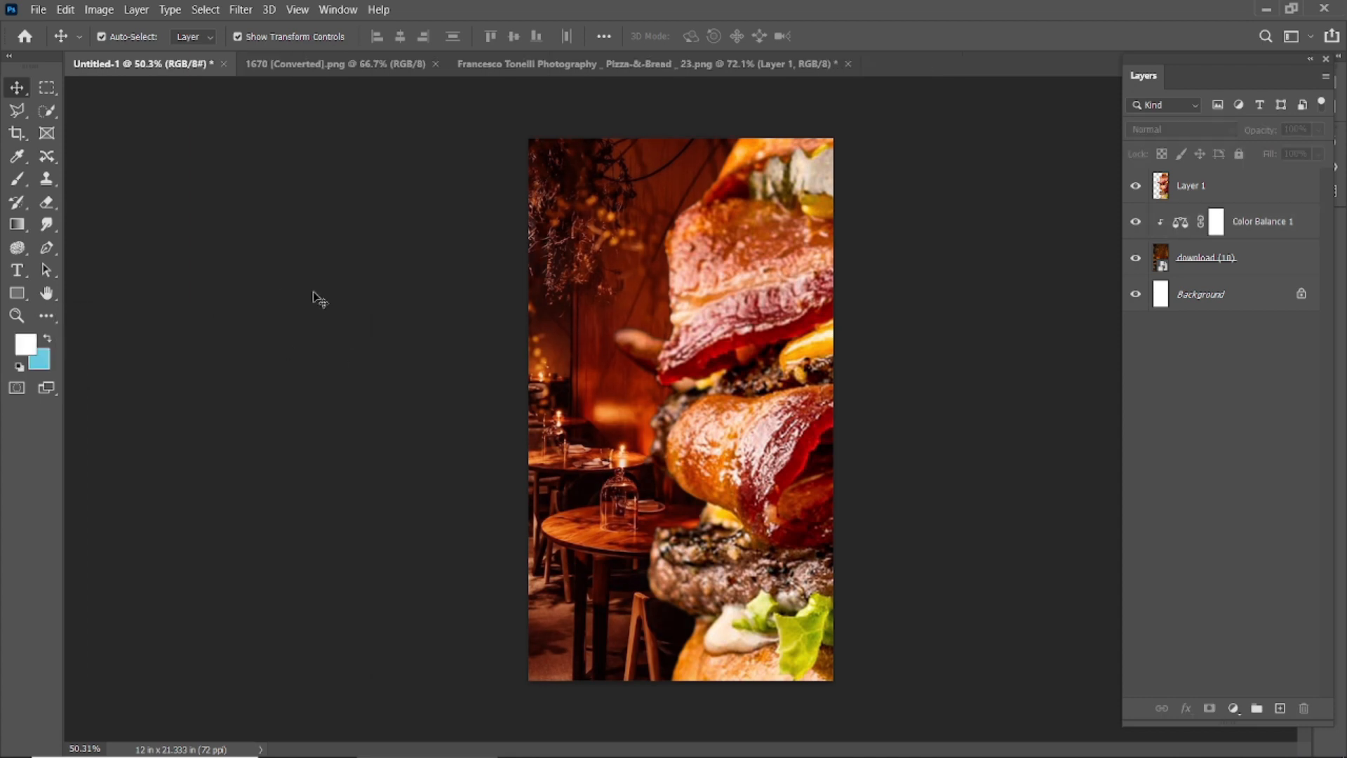
# Apply a Gaussian Blur with a 33.2 px radius to the restaurant image layer
pyautogui.click(600, 261)
pyautogui.click(254, 14)
pyautogui.moveTo(319, 222)
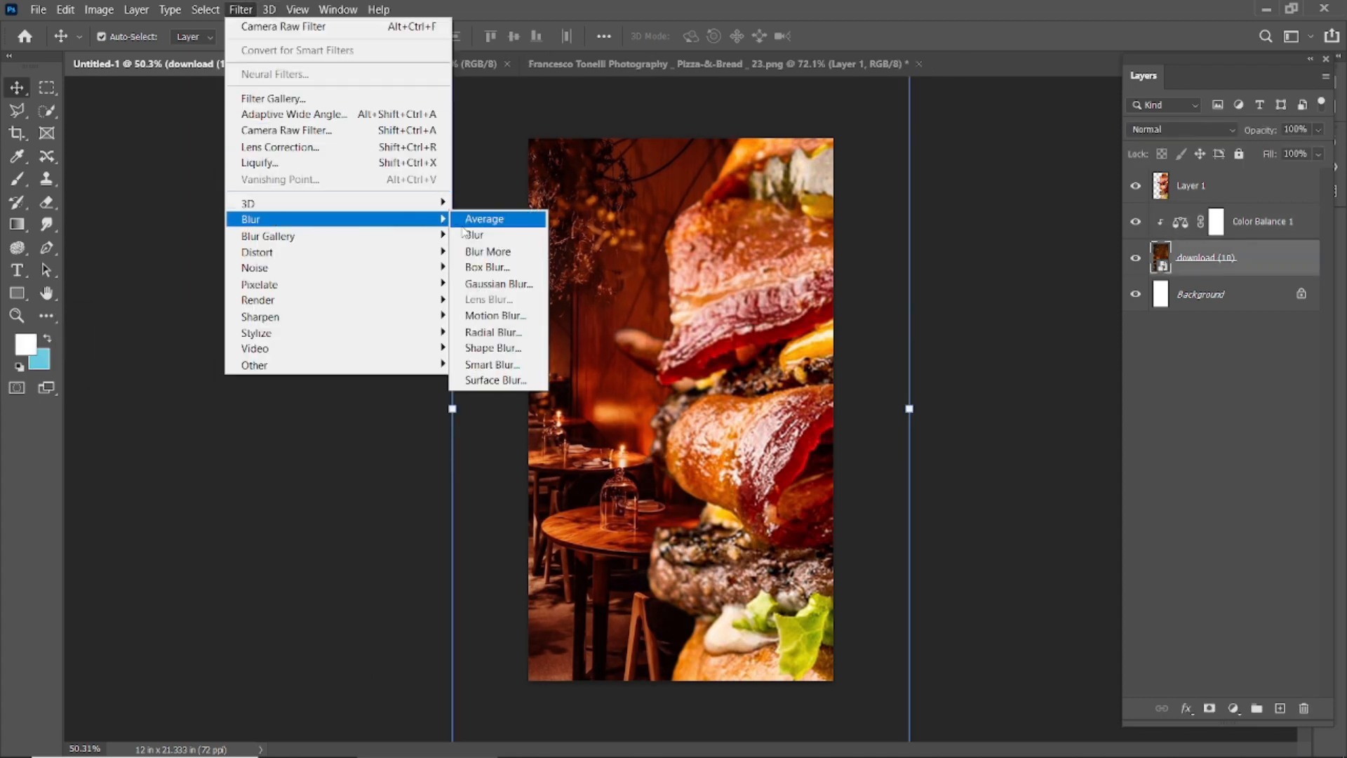
pyautogui.click(484, 283)
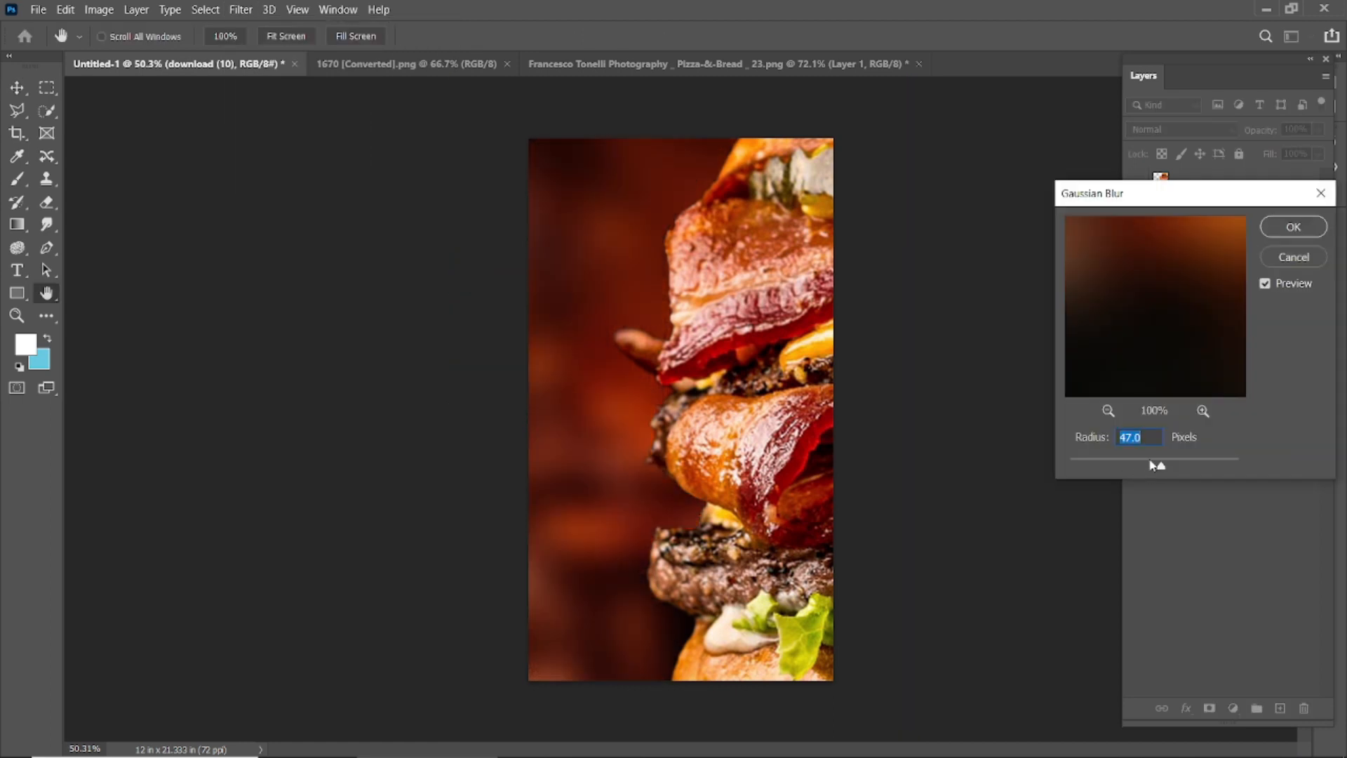
pyautogui.moveTo(1156, 466); pyautogui.dragTo(1137, 468)
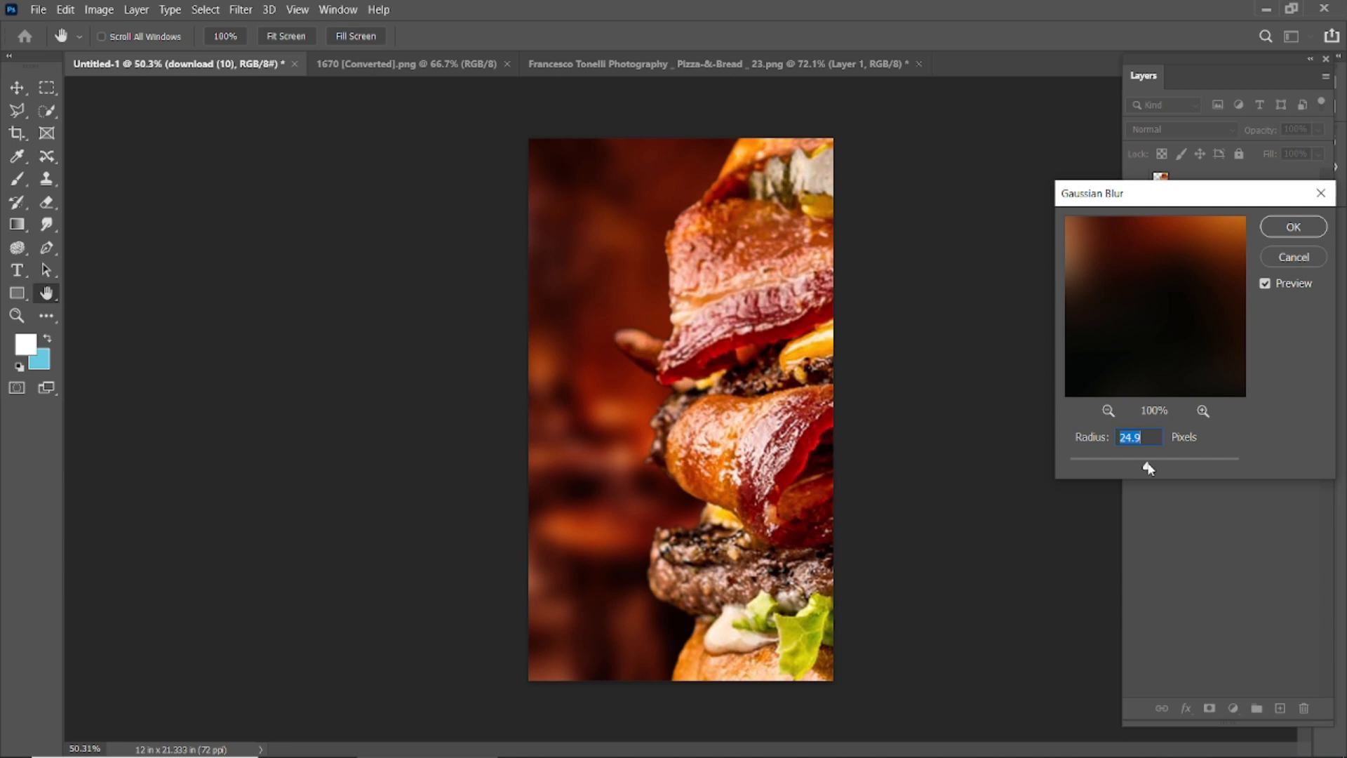
pyautogui.click(1154, 467)
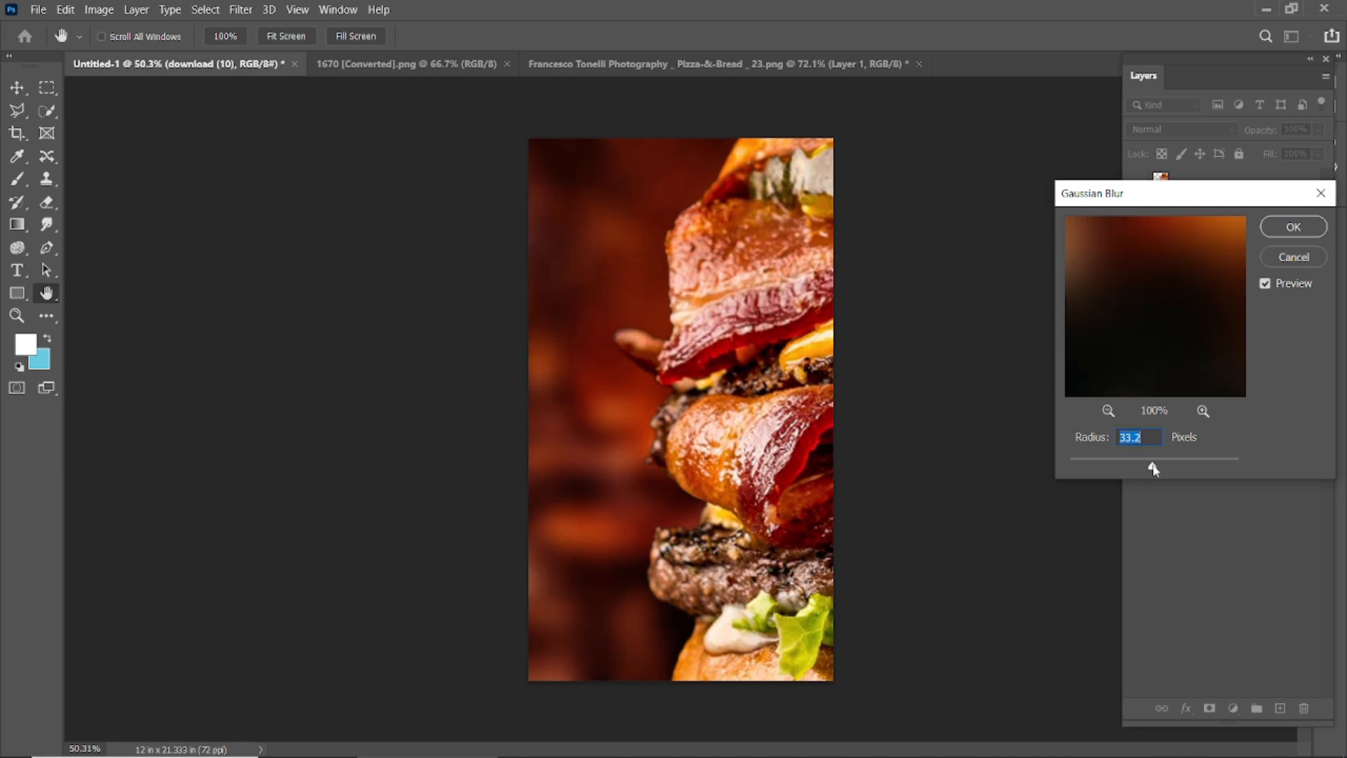
pyautogui.click(1292, 227)
pyautogui.click(1031, 379)
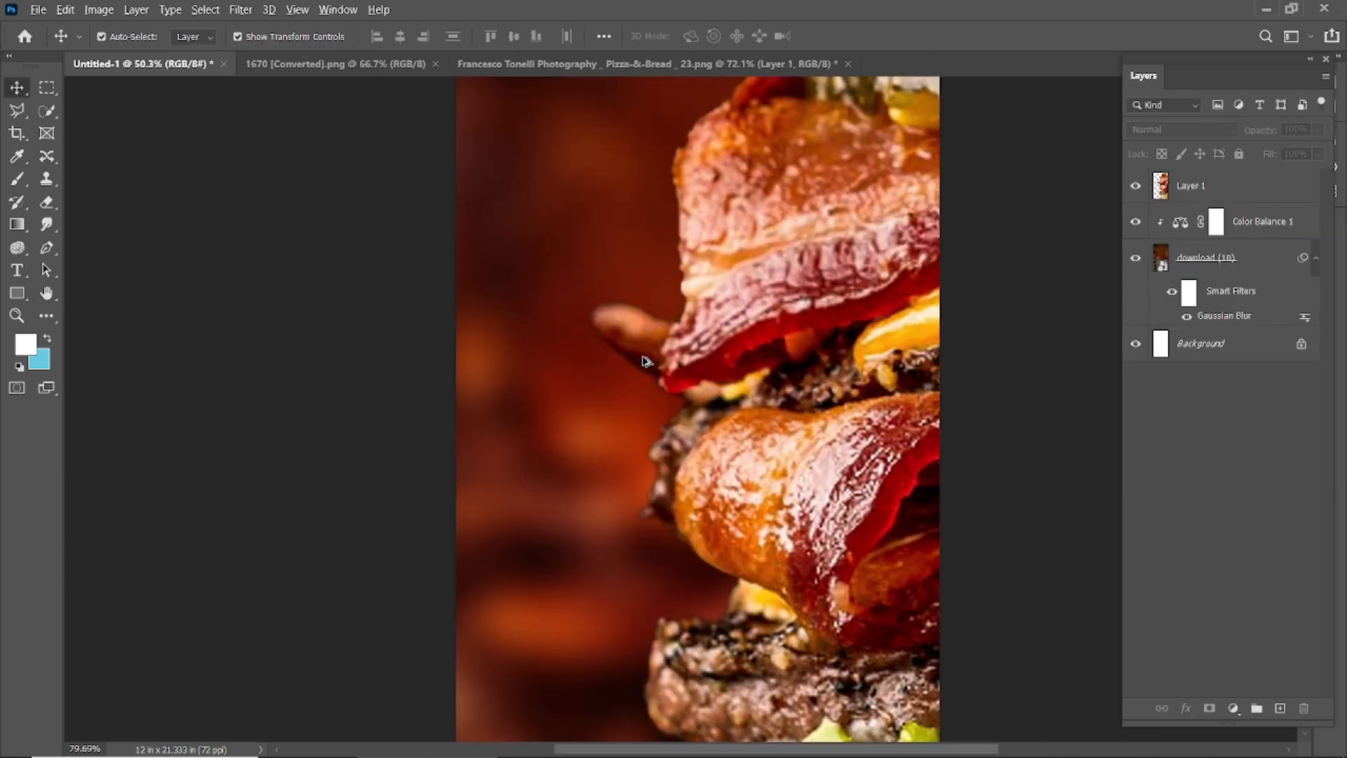
# Add a layer mask to the burger layer and choose a soft round brush
pyautogui.scroll(-1, 720, 398)
pyautogui.click(778, 320)
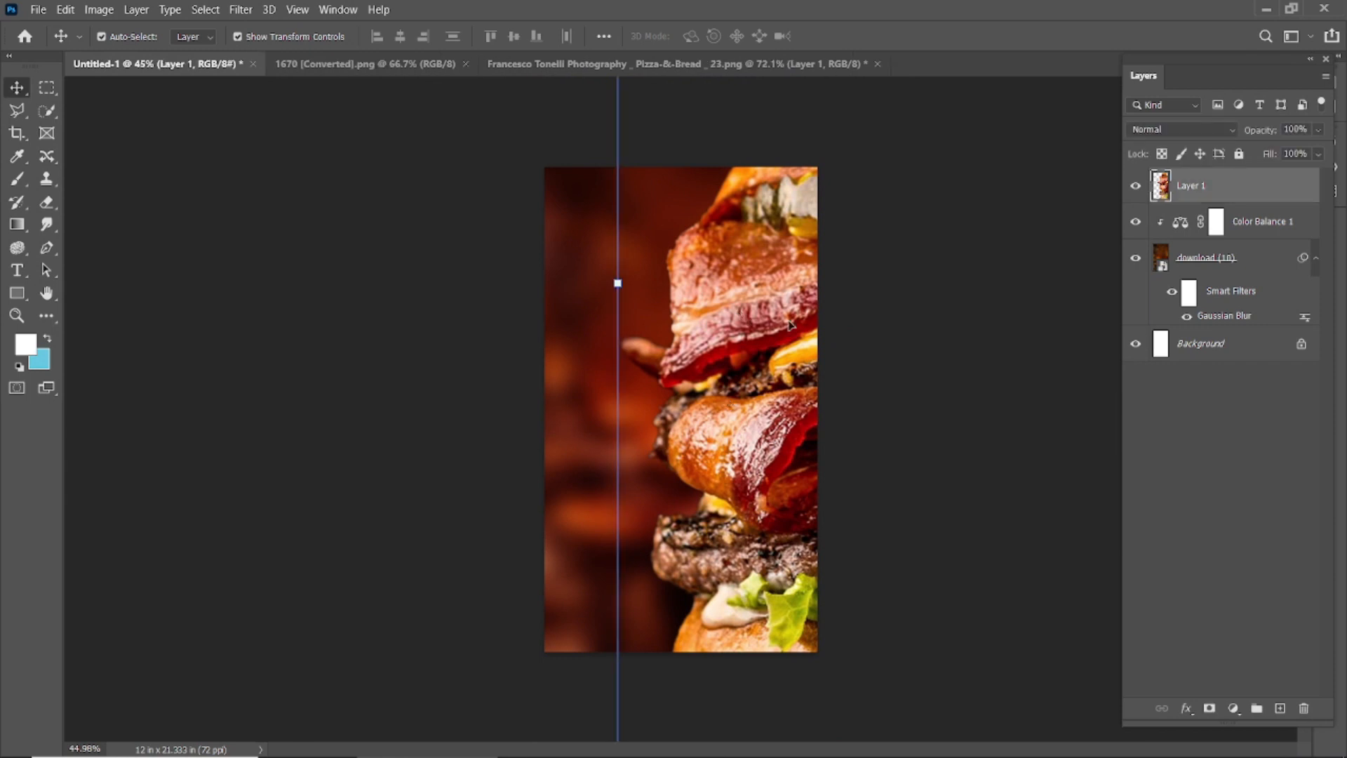
pyautogui.click(1207, 710)
pyautogui.press('b')
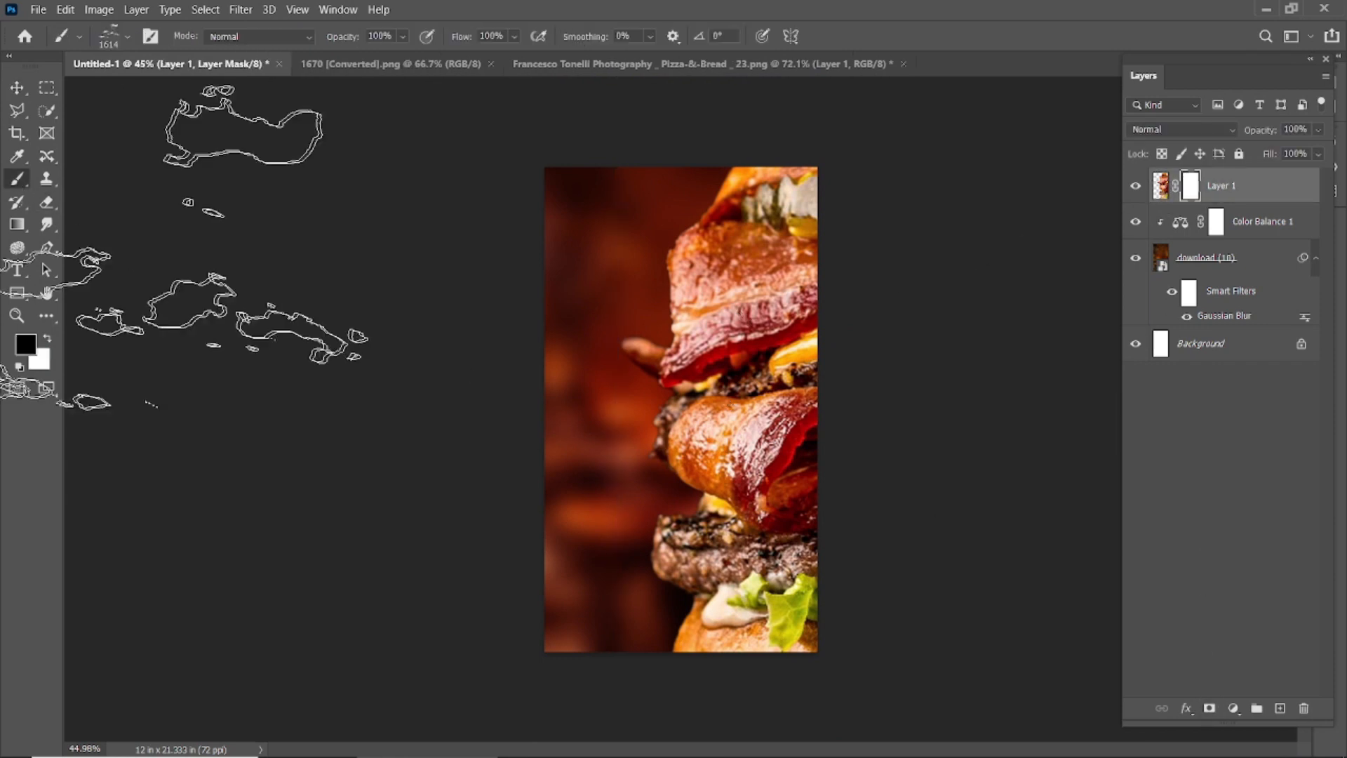
pyautogui.click(114, 44)
pyautogui.click(40, 198)
pyautogui.click(541, 241)
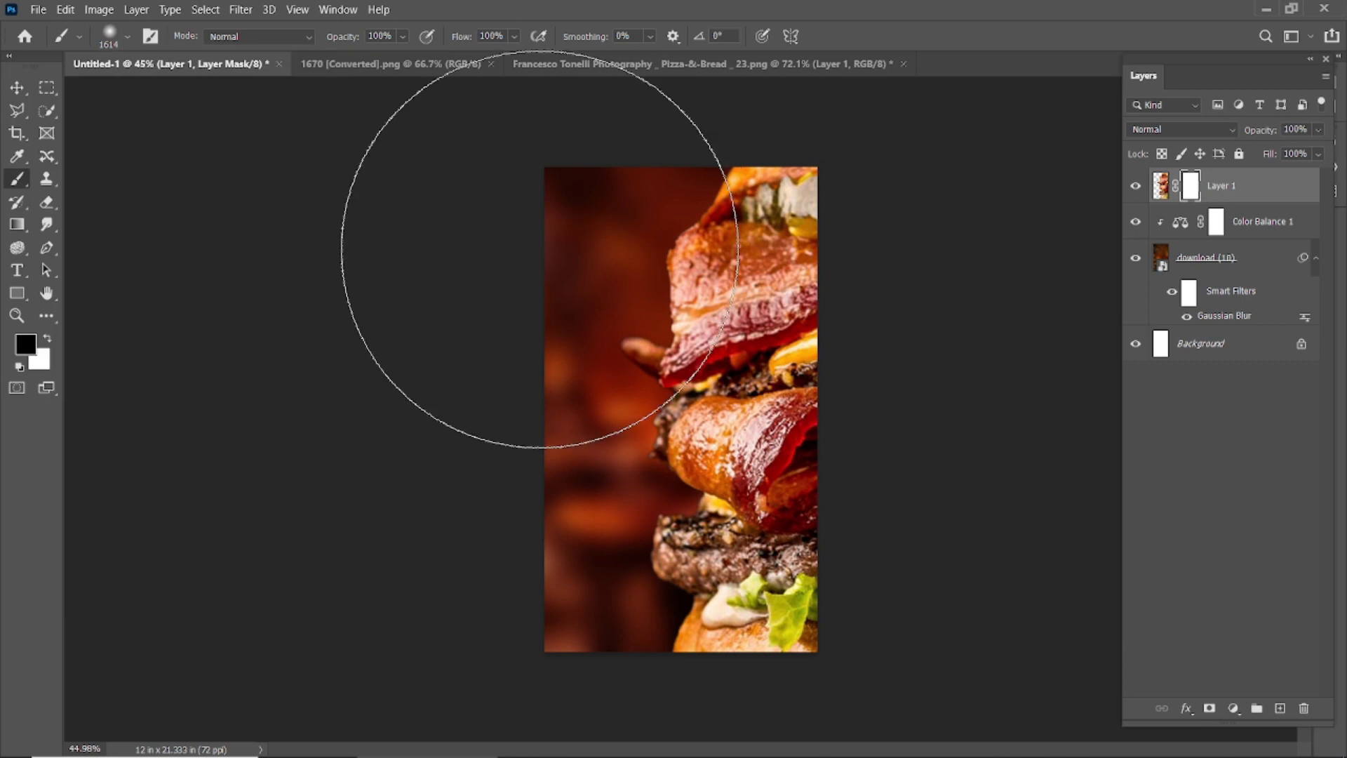
# Paint out the stray piece sticking out beside the upper bacon on the burger's mask, using black with a 200 px brush
pyautogui.press('[')
pyautogui.press('[')
pyautogui.press('[')
pyautogui.press('[')
pyautogui.press('[')
pyautogui.press('[')
pyautogui.press('[')
pyautogui.press('[')
pyautogui.press('[')
pyautogui.press('[')
pyautogui.press('[')
pyautogui.press('[')
pyautogui.press('[')
pyautogui.press('[')
pyautogui.press('[')
pyautogui.press('[')
pyautogui.keyDown('alt'); pyautogui.click(611, 344); pyautogui.keyUp('alt')
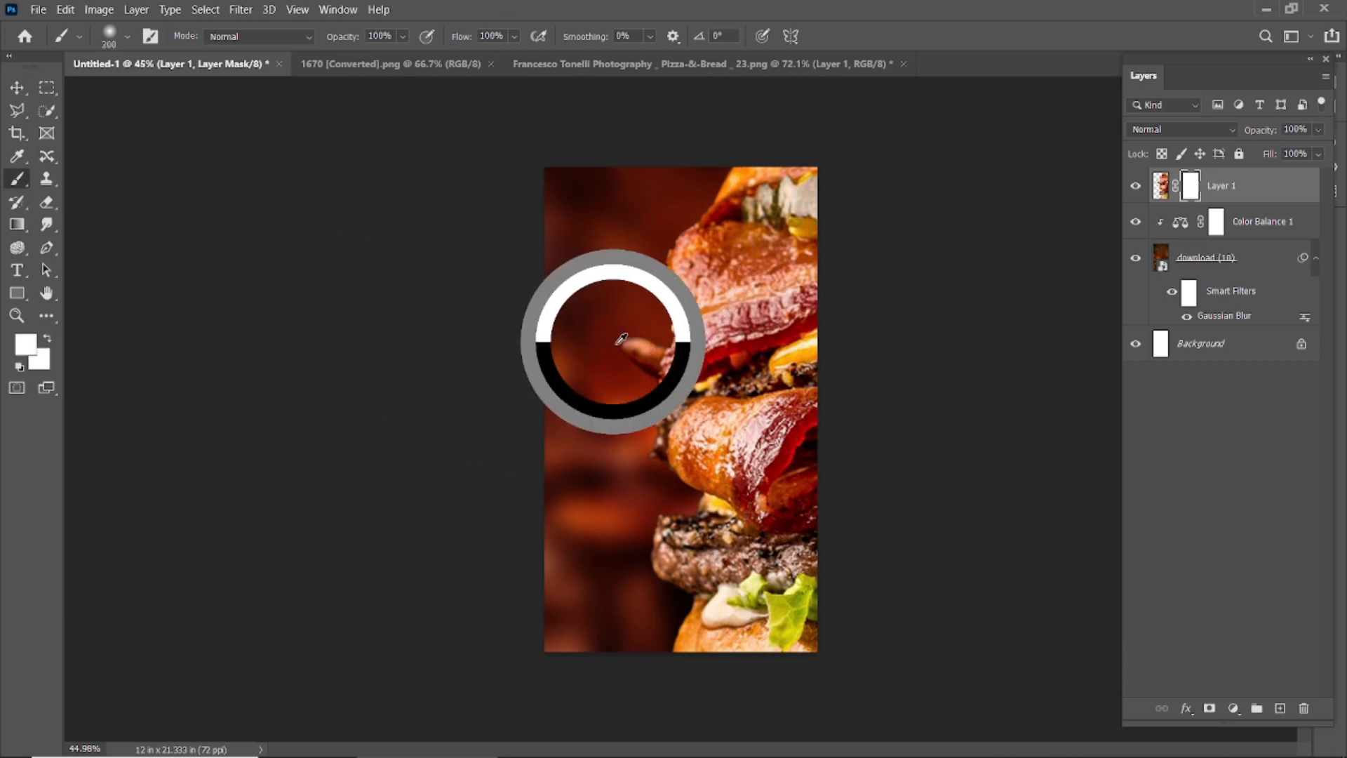
pyautogui.click(22, 347)
pyautogui.moveTo(899, 624); pyautogui.dragTo(857, 672)
pyautogui.click(1259, 430)
pyautogui.moveTo(616, 344); pyautogui.dragTo(636, 348)
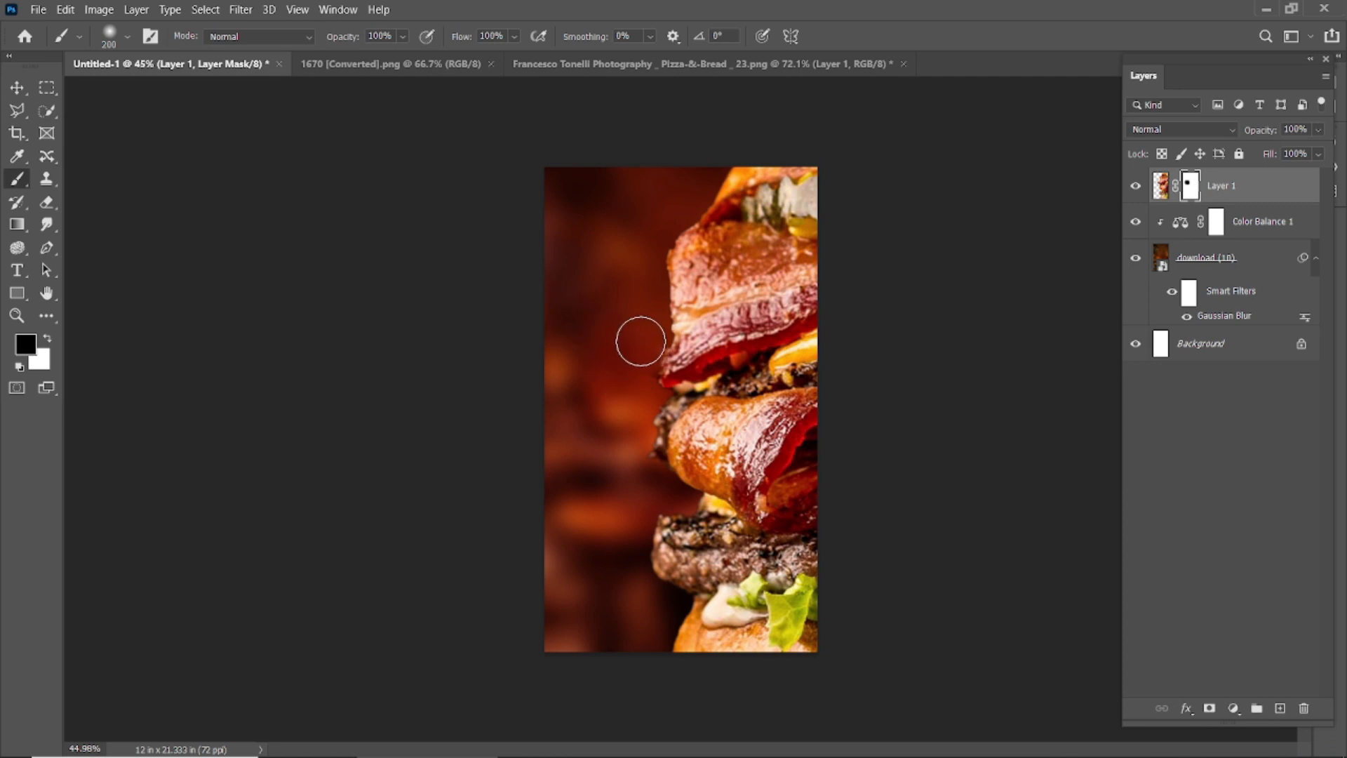
# Refine the burger's mask around the bacon tip with an 80 px brush, alternating between white and black
pyautogui.scroll(5, 656, 383)
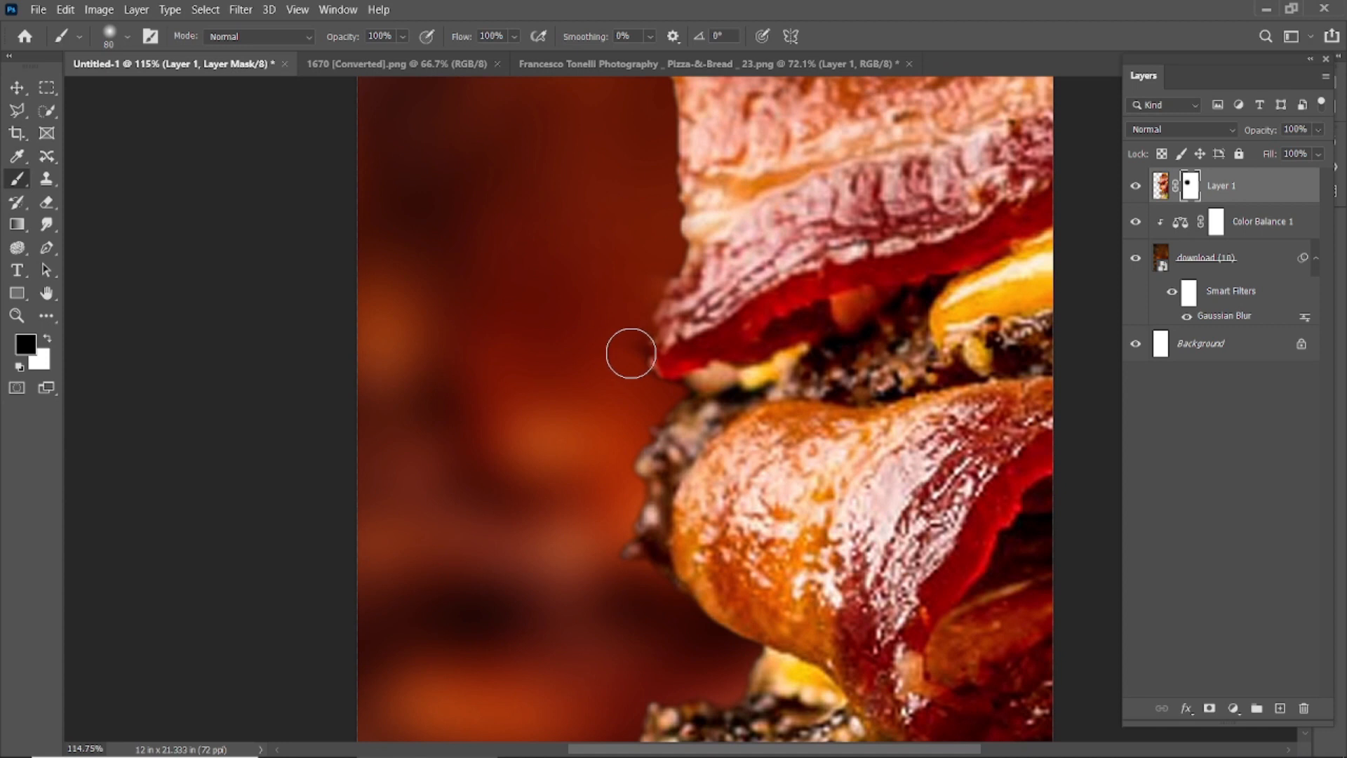
pyautogui.scroll(-5, 617, 303)
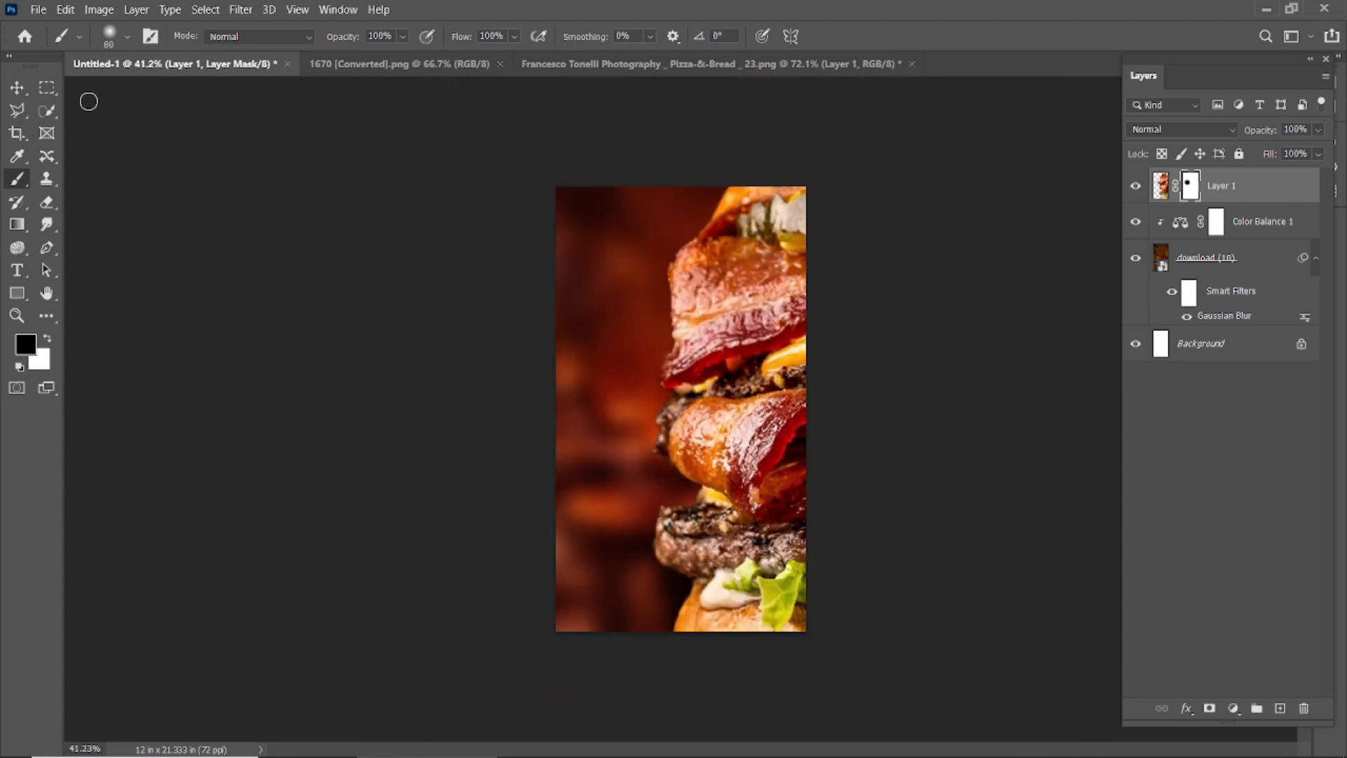
pyautogui.click(46, 339)
pyautogui.scroll(6, 617, 322)
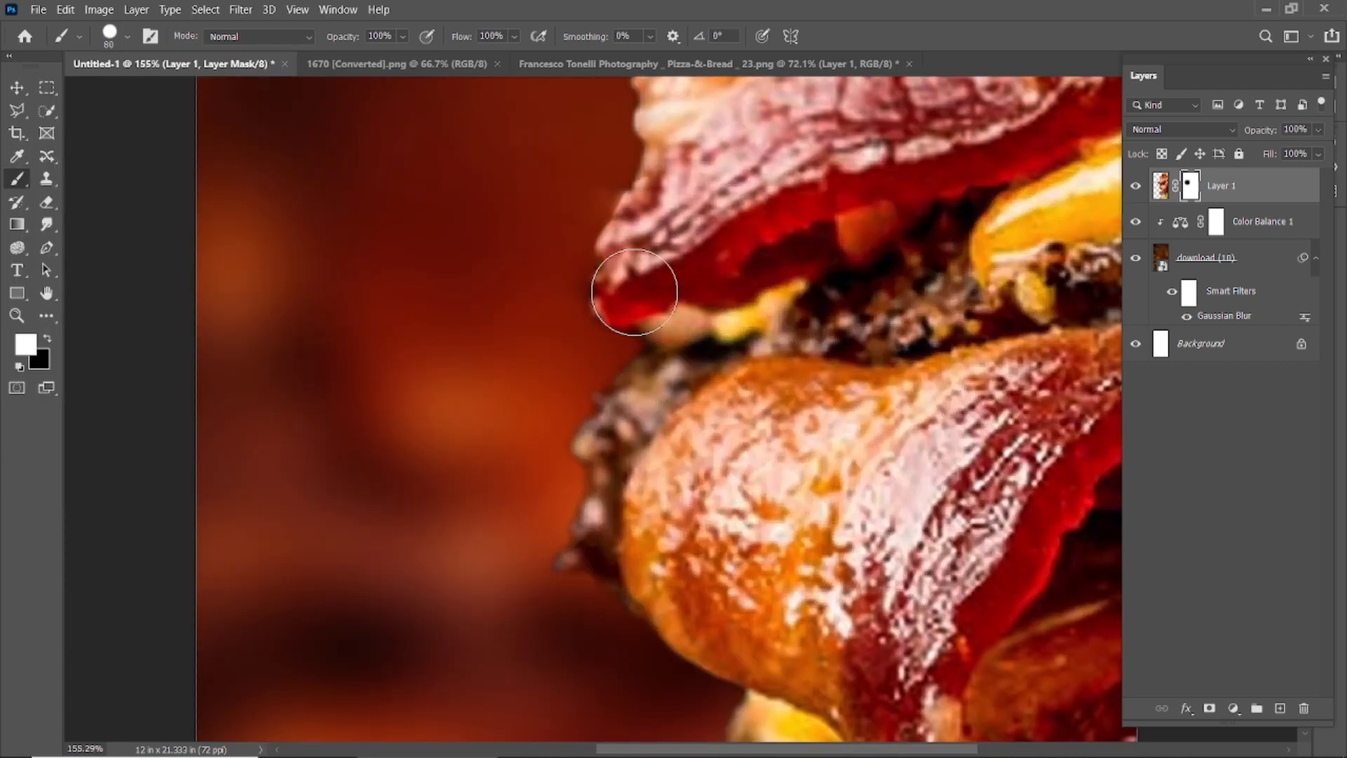
pyautogui.scroll(-2, 667, 310)
pyautogui.click(46, 338)
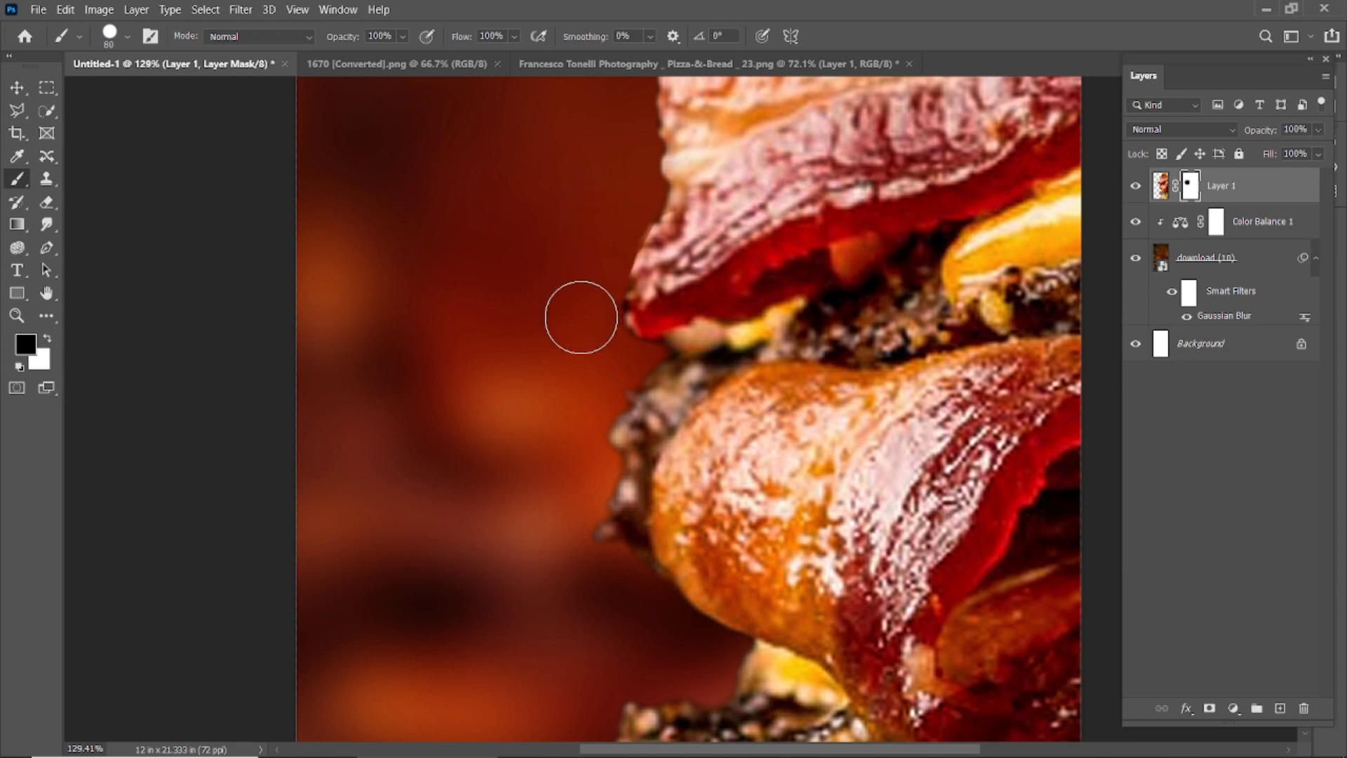
pyautogui.scroll(-4, 580, 252)
pyautogui.press('v')
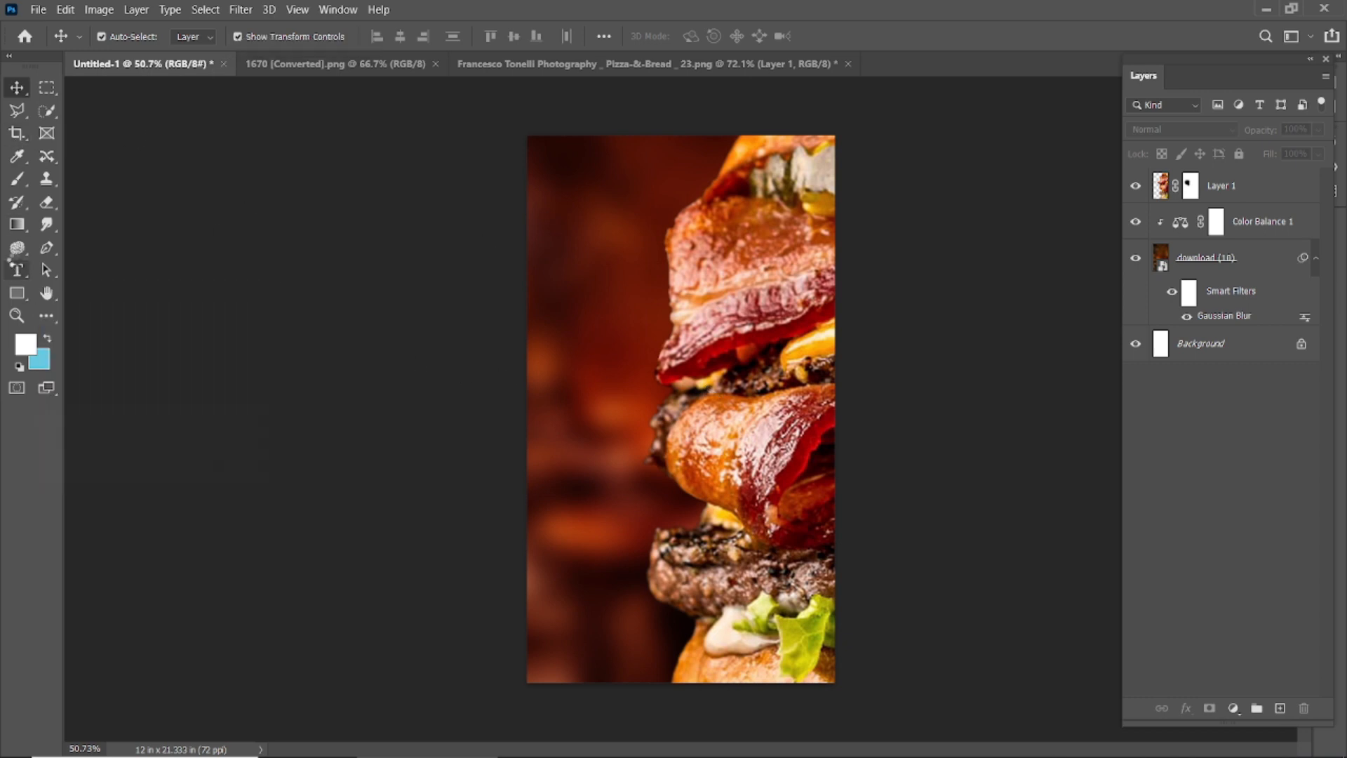
# Set up the Horizontal Type tool with the Abuget font and a dark red colour sampled from the burger
pyautogui.click(17, 270)
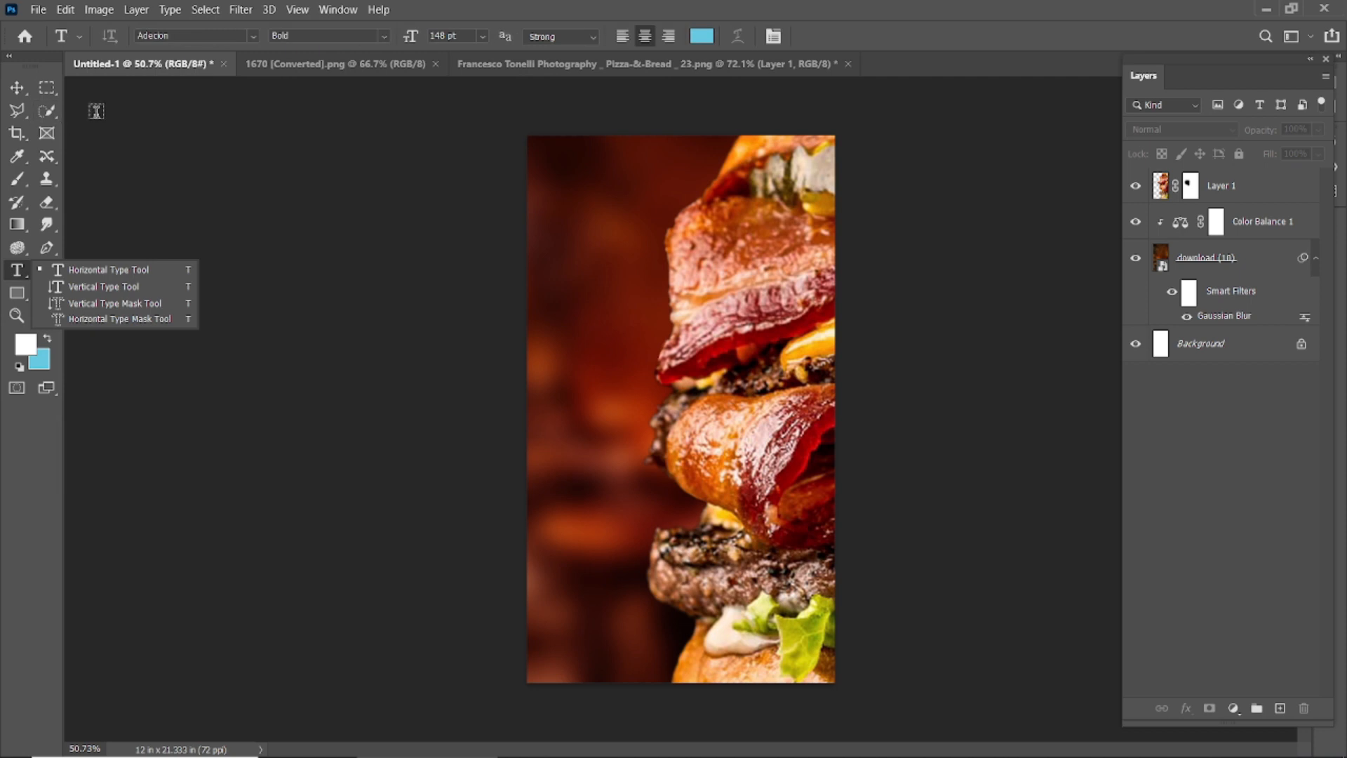
pyautogui.click(252, 36)
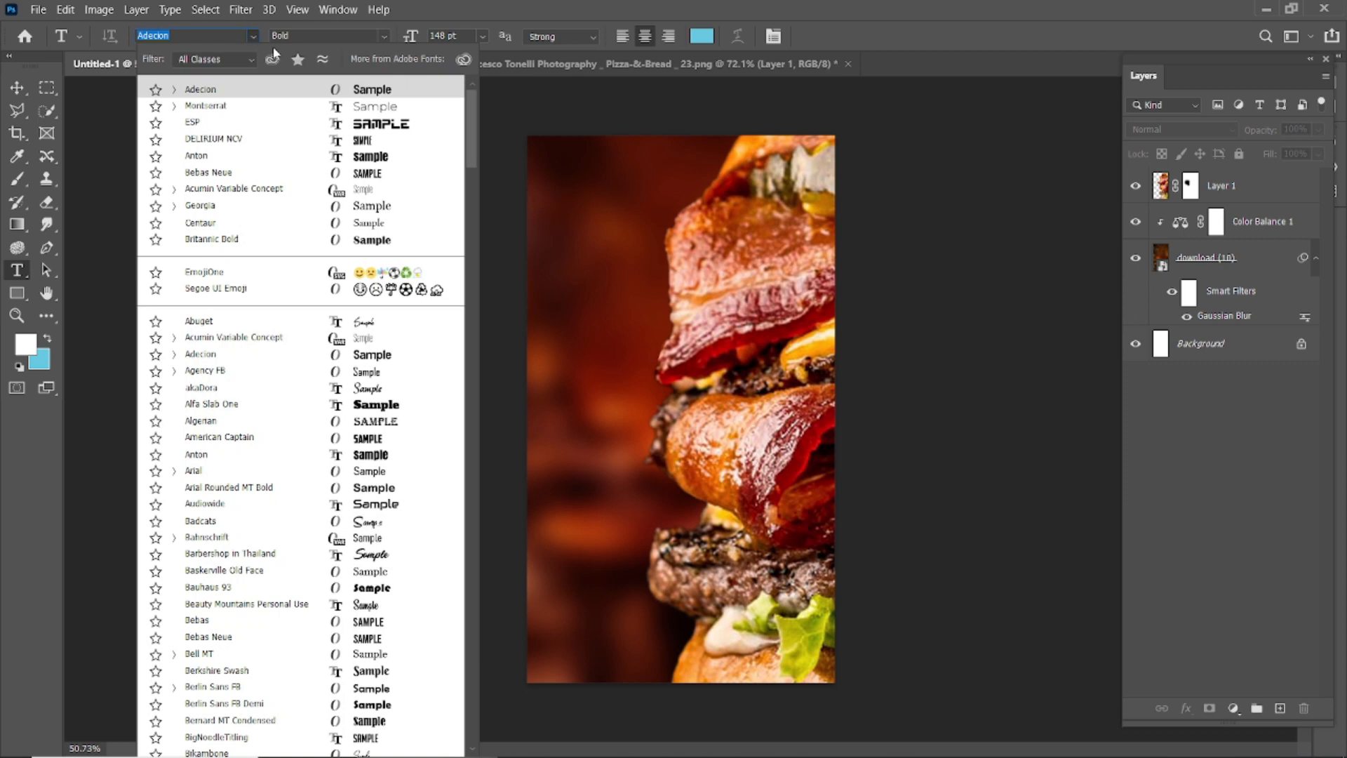
pyautogui.click(385, 323)
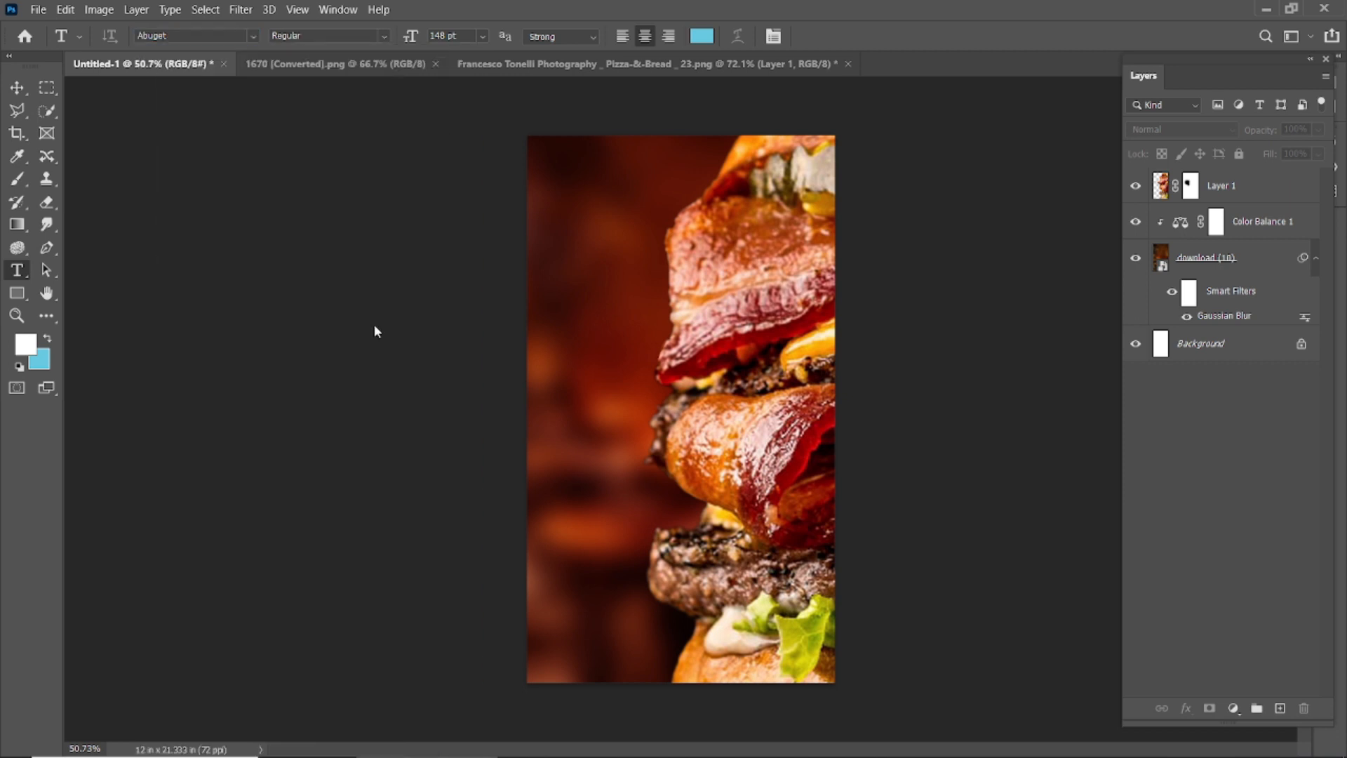
pyautogui.click(702, 40)
pyautogui.click(581, 176)
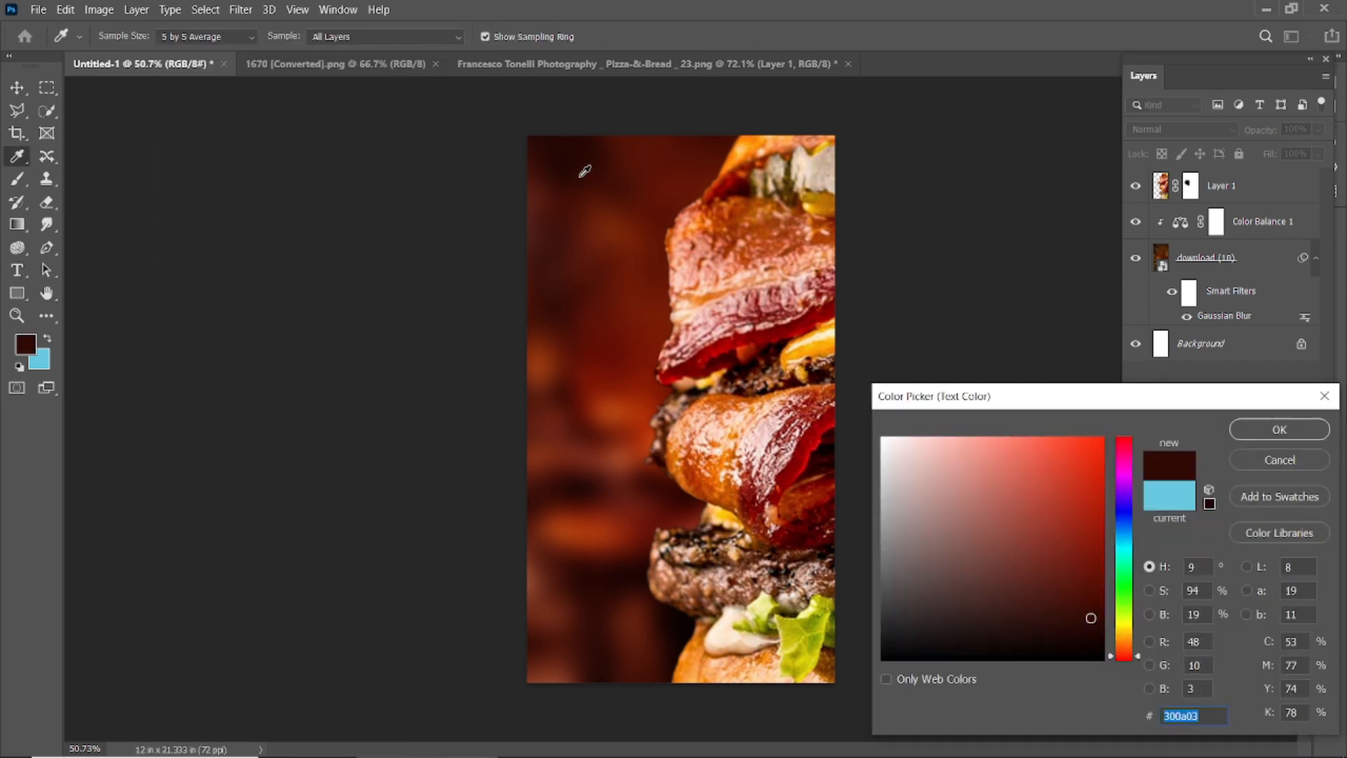
pyautogui.click(601, 209)
pyautogui.click(727, 177)
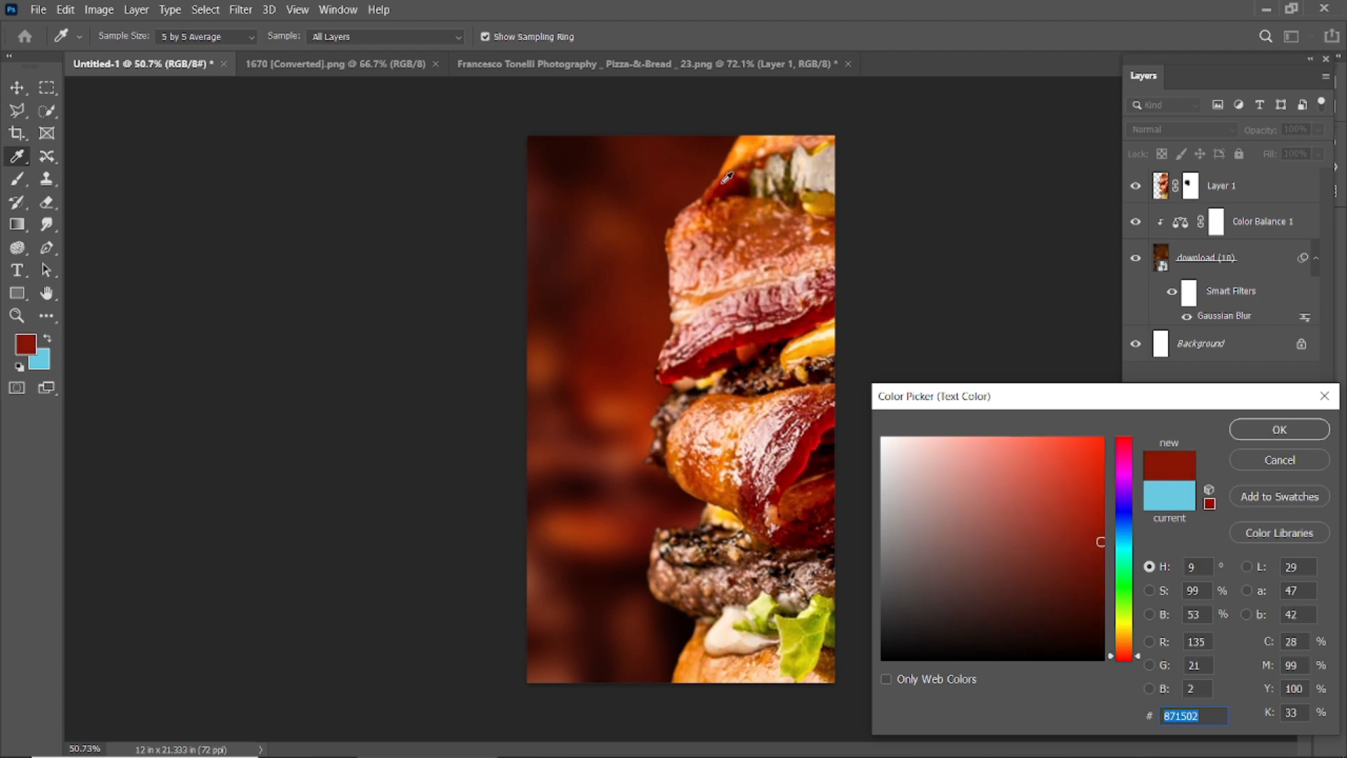
pyautogui.click(808, 436)
pyautogui.click(1266, 430)
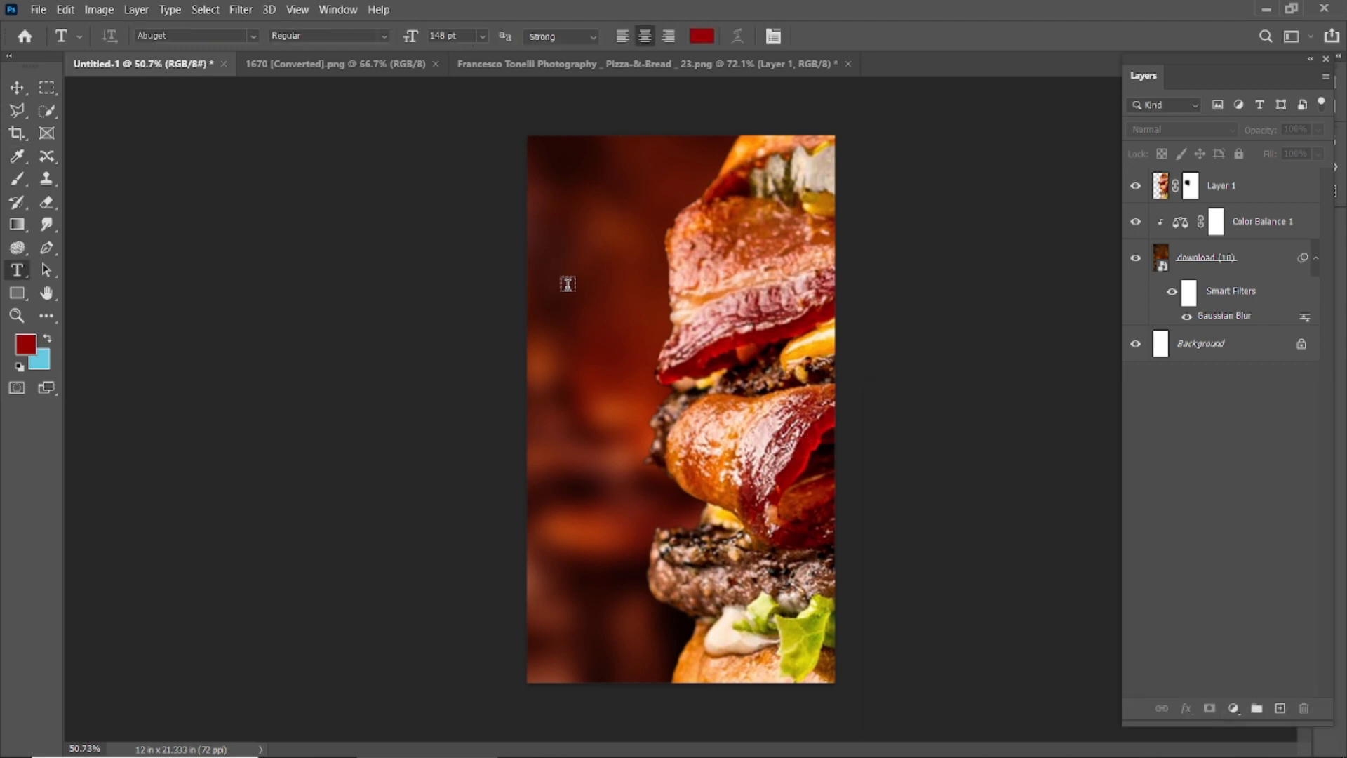
# Add the text "delicious" at 51 pt on the blurred background beside the upper part of the burger
pyautogui.write('38')
pyautogui.click(594, 316)
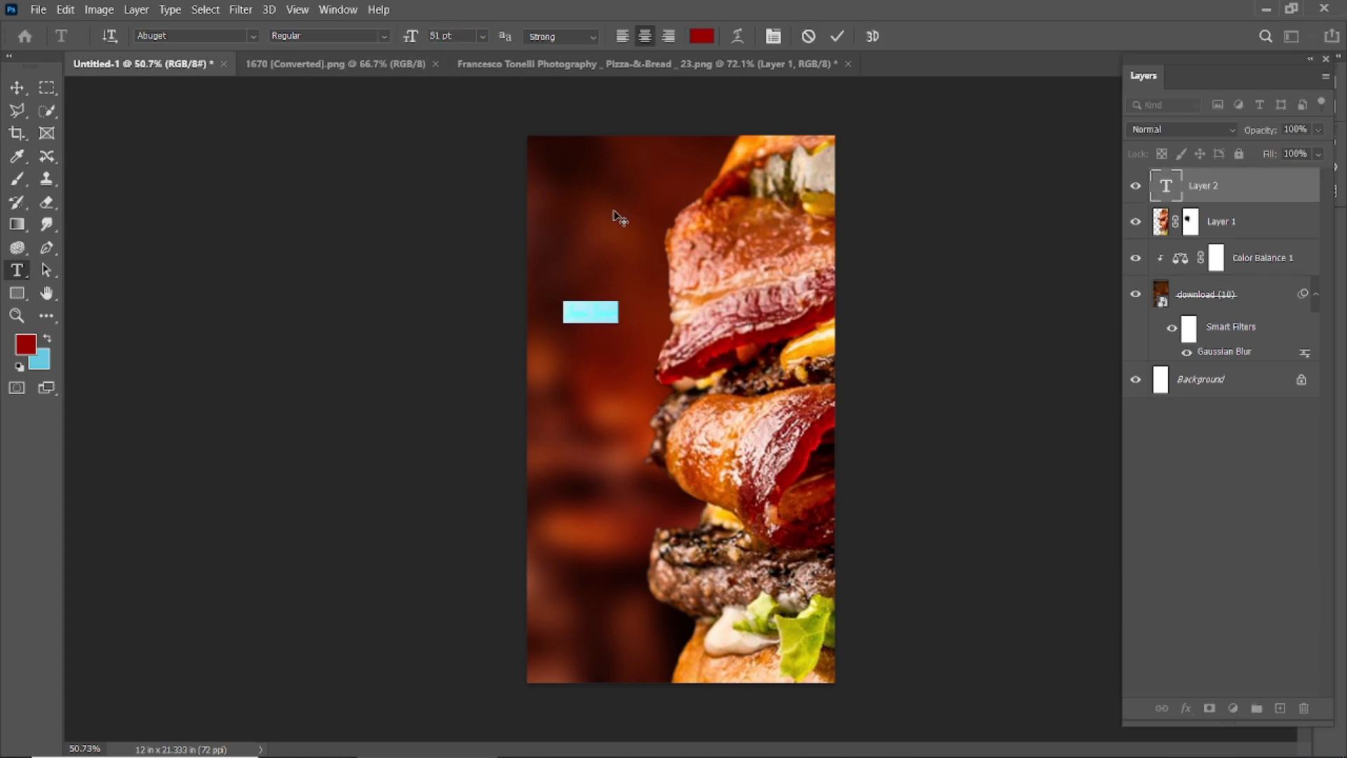
pyautogui.press('BackSpace')
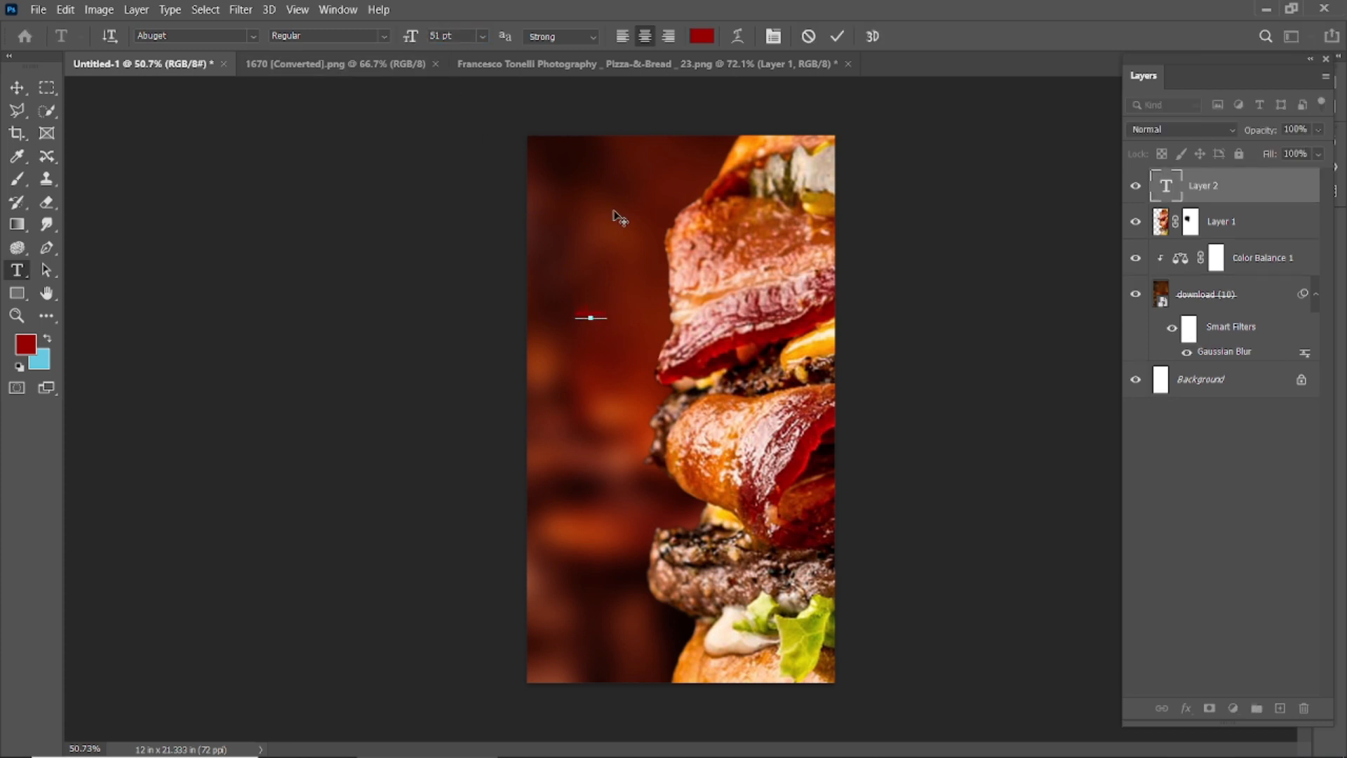
pyautogui.click(837, 36)
# Enlarge the "delicious" text to 146 pt and shift it slightly up and to the right
pyautogui.hotkey('ctrl', 't')
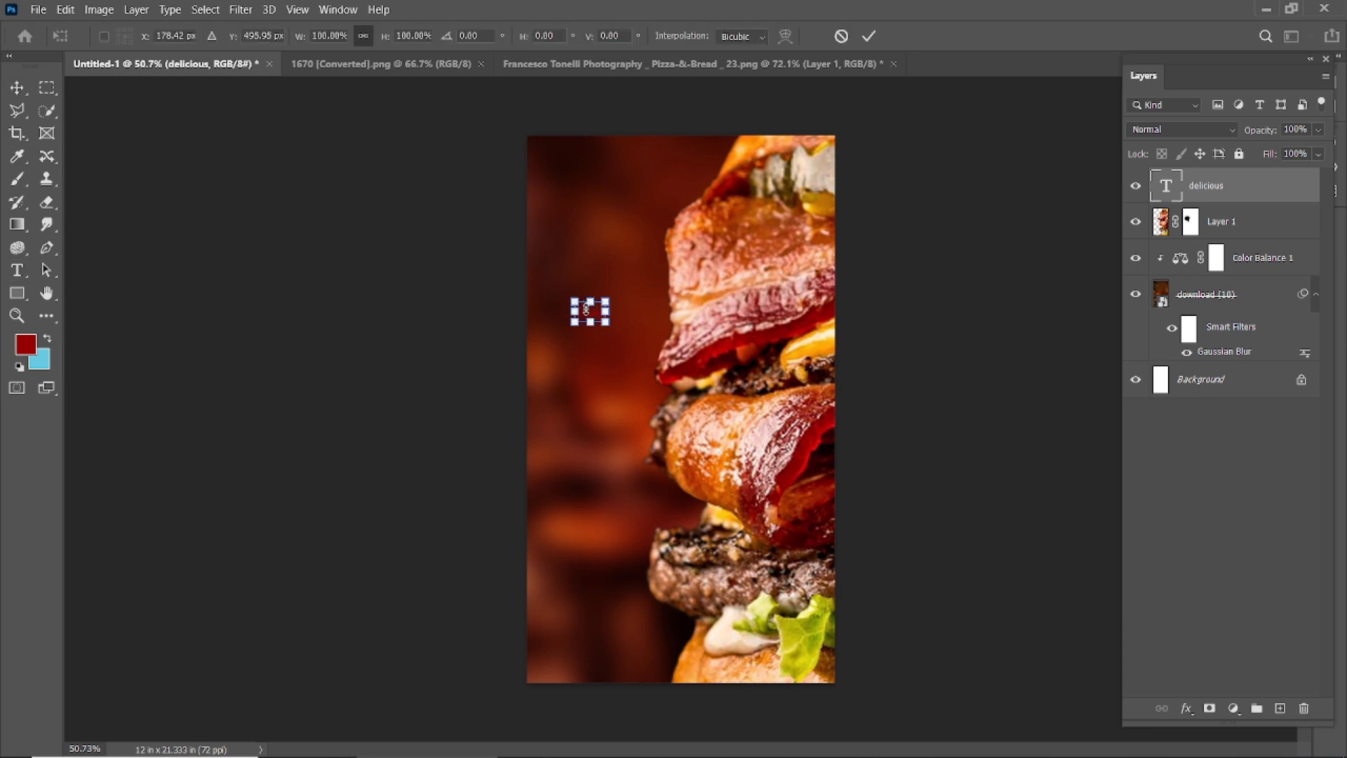
pyautogui.doubleClick(1157, 196)
pyautogui.moveTo(412, 36); pyautogui.dragTo(499, 48)
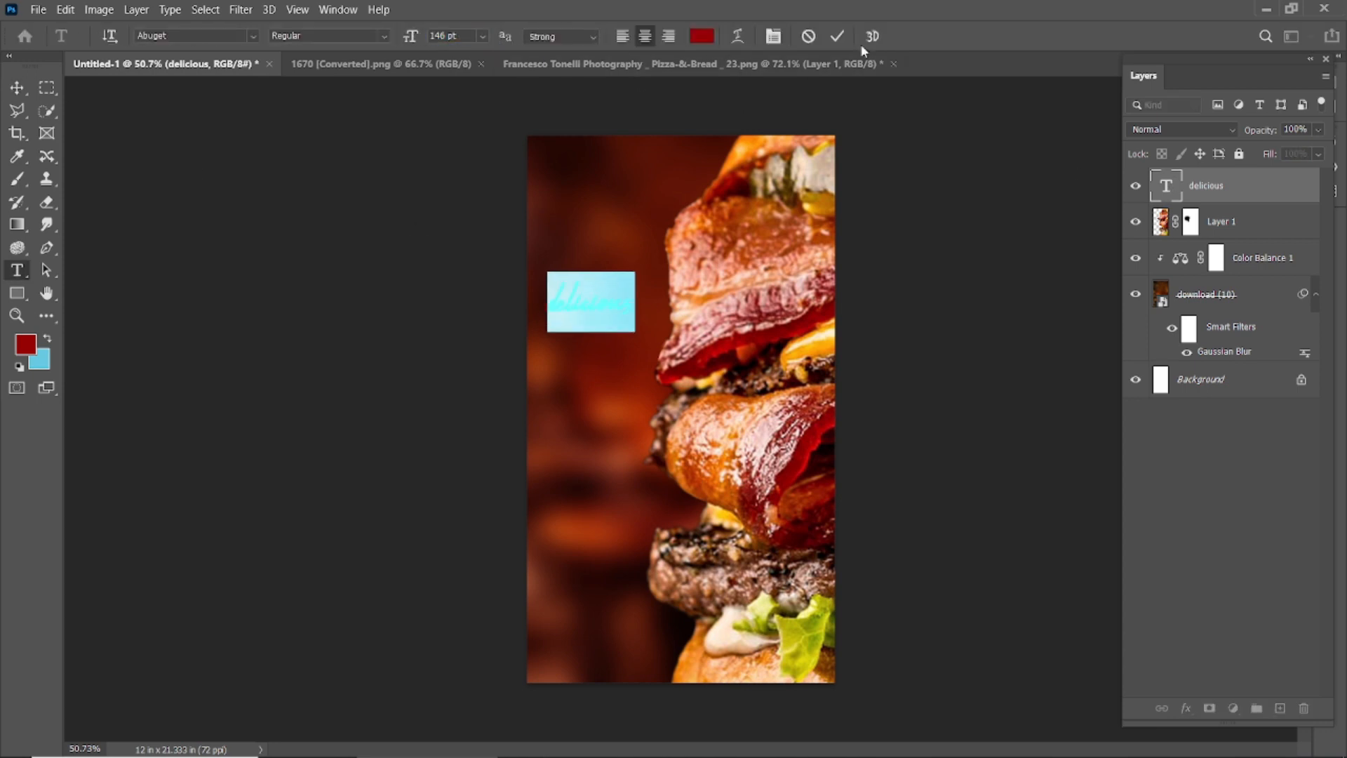
pyautogui.click(837, 36)
pyautogui.click(546, 280)
pyautogui.moveTo(579, 301); pyautogui.dragTo(587, 294)
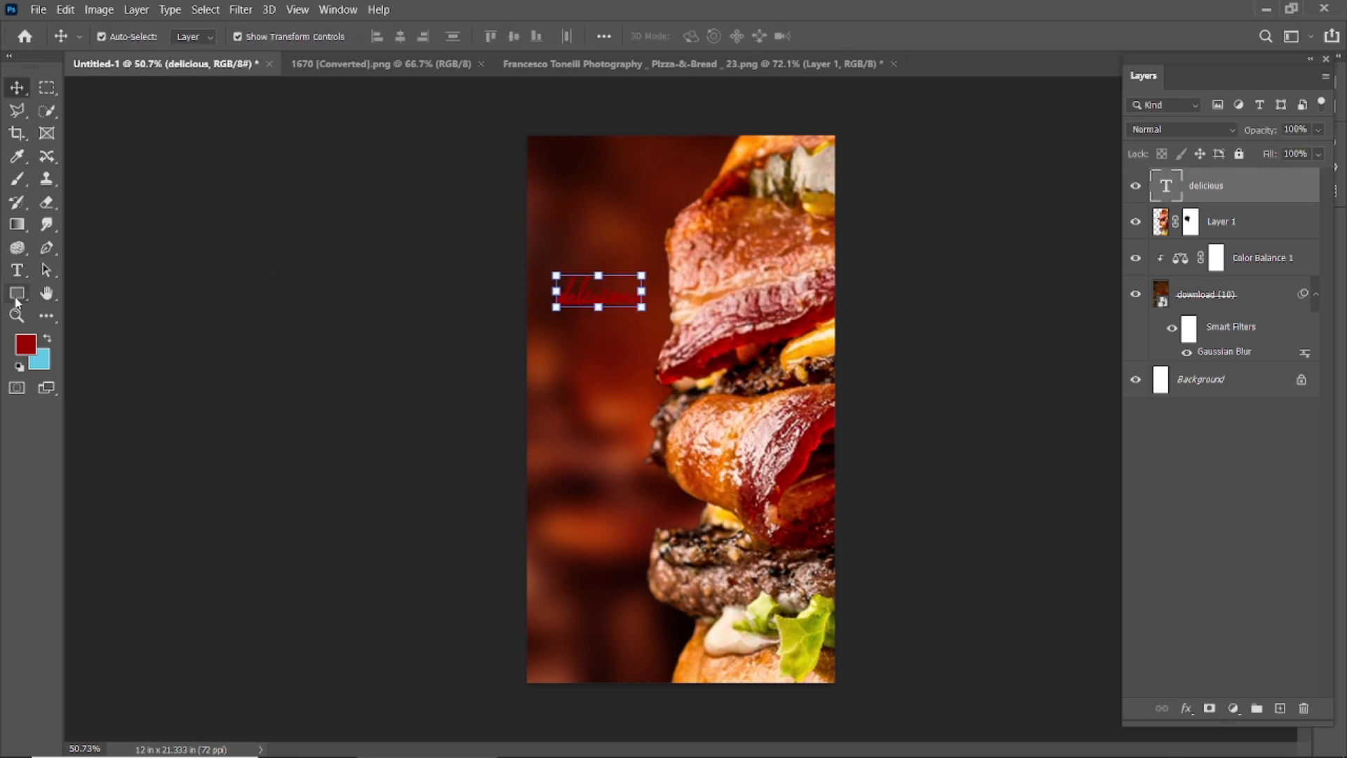
pyautogui.click(17, 270)
pyautogui.click(253, 36)
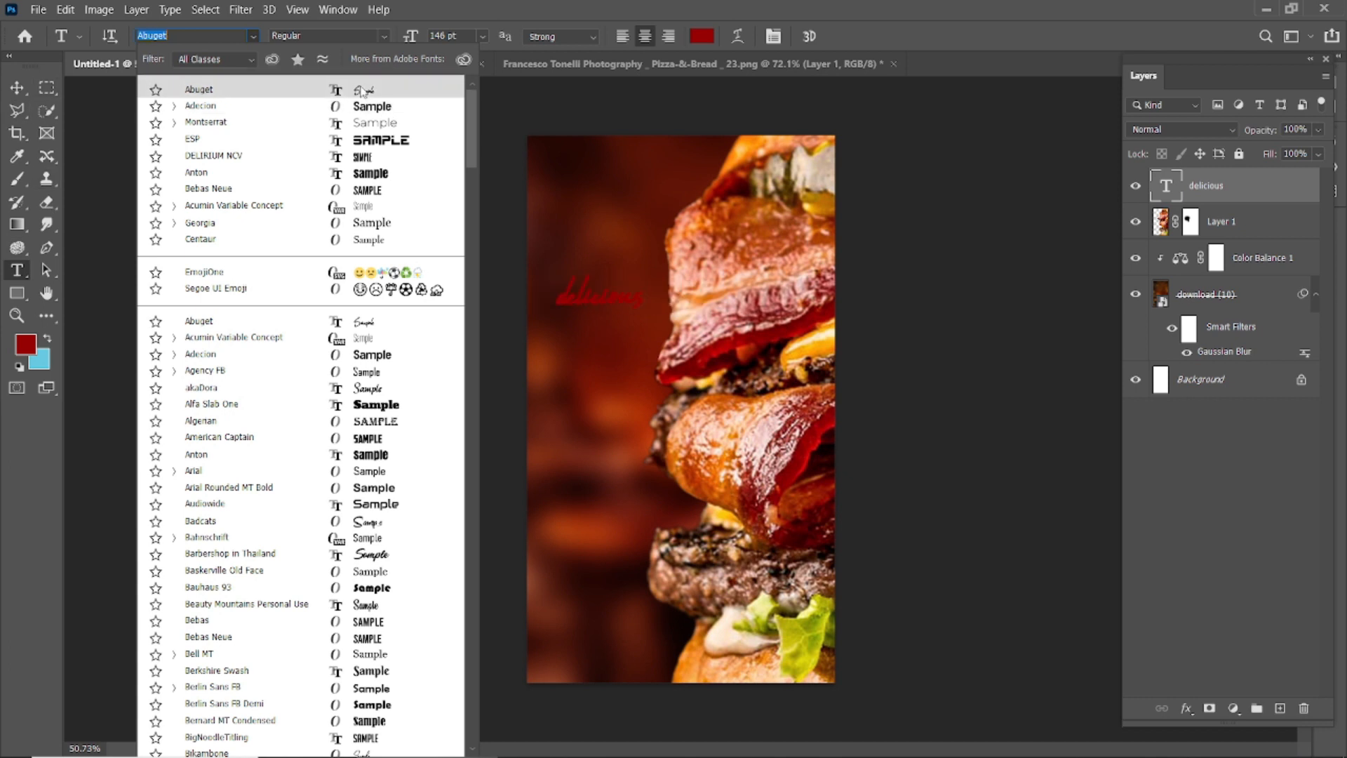
pyautogui.click(189, 93)
# Deselect the "delicious" layer and set the Type tool to the Bebas Neue font in white
pyautogui.click(18, 89)
pyautogui.click(325, 235)
pyautogui.click(17, 271)
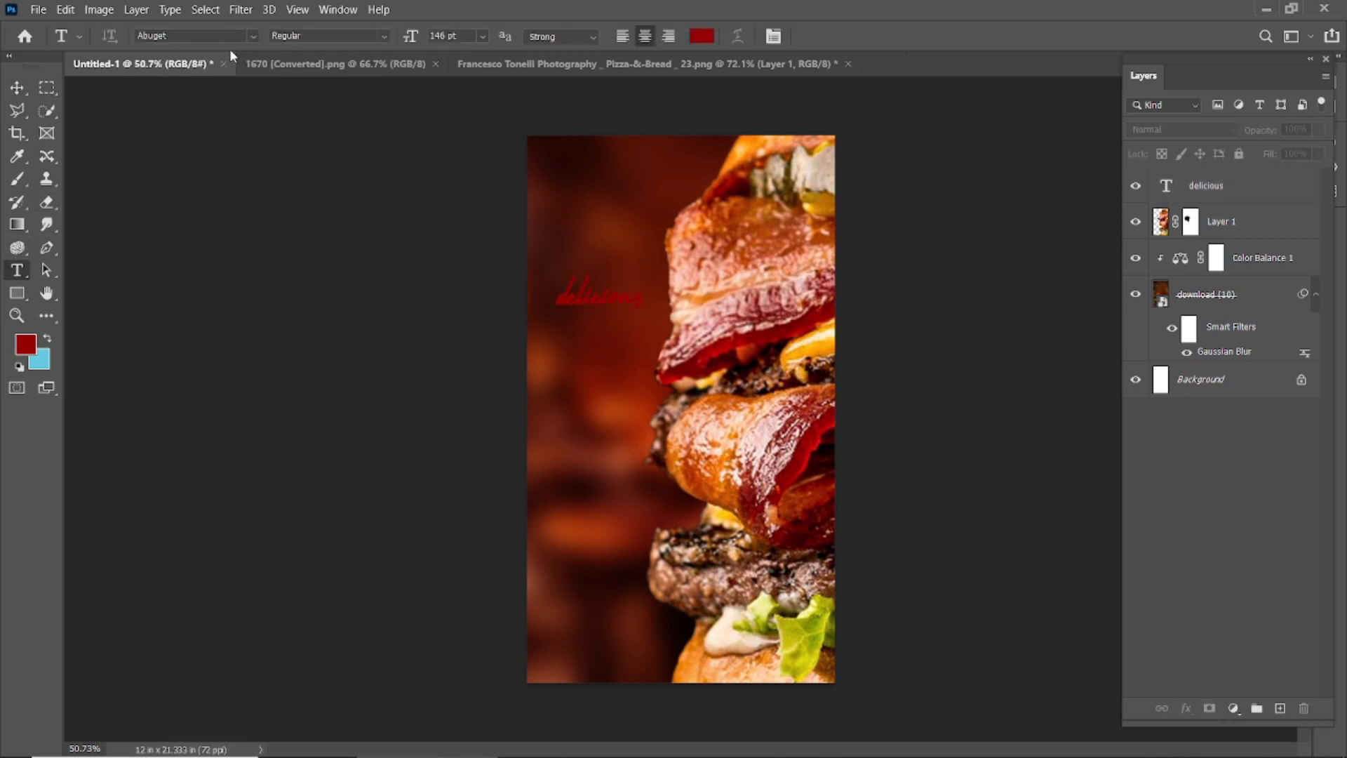
pyautogui.click(252, 36)
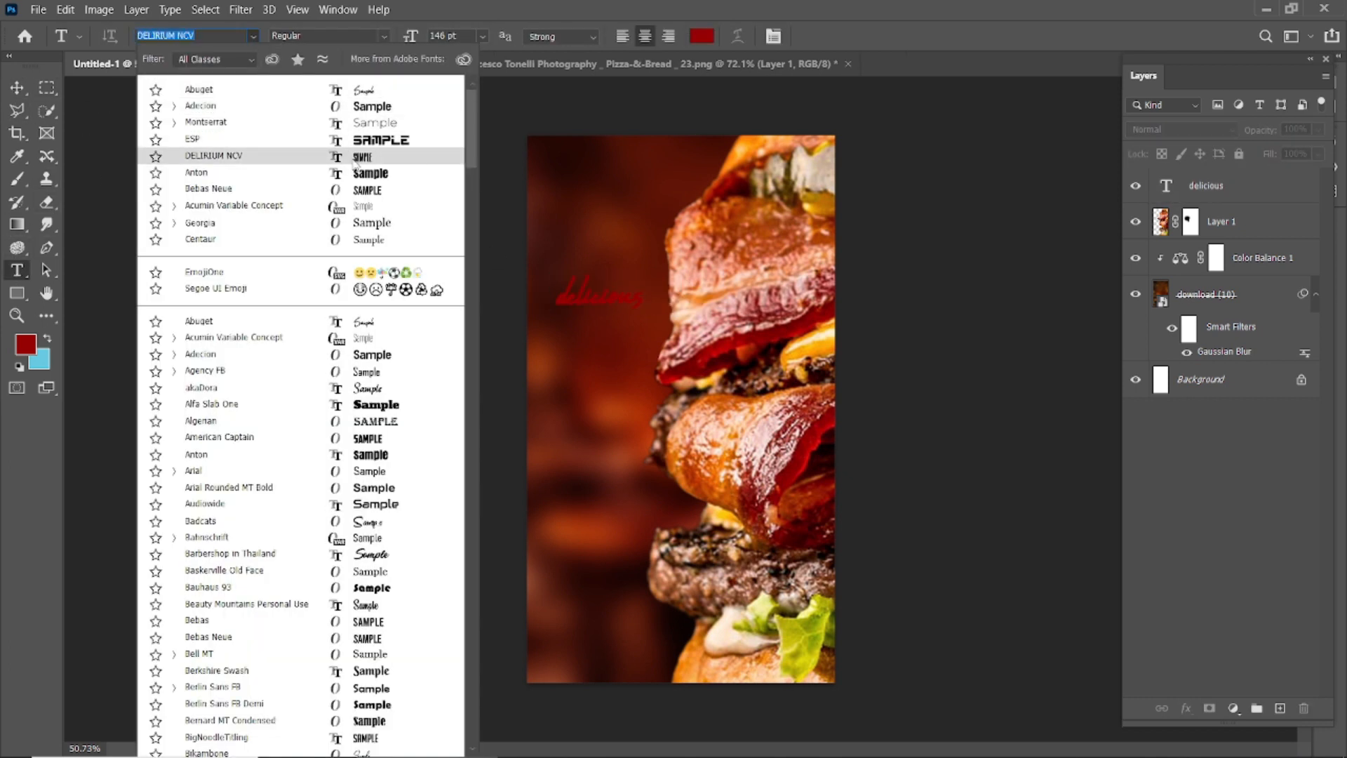
pyautogui.click(357, 190)
pyautogui.click(702, 36)
pyautogui.click(882, 449)
pyautogui.click(1277, 423)
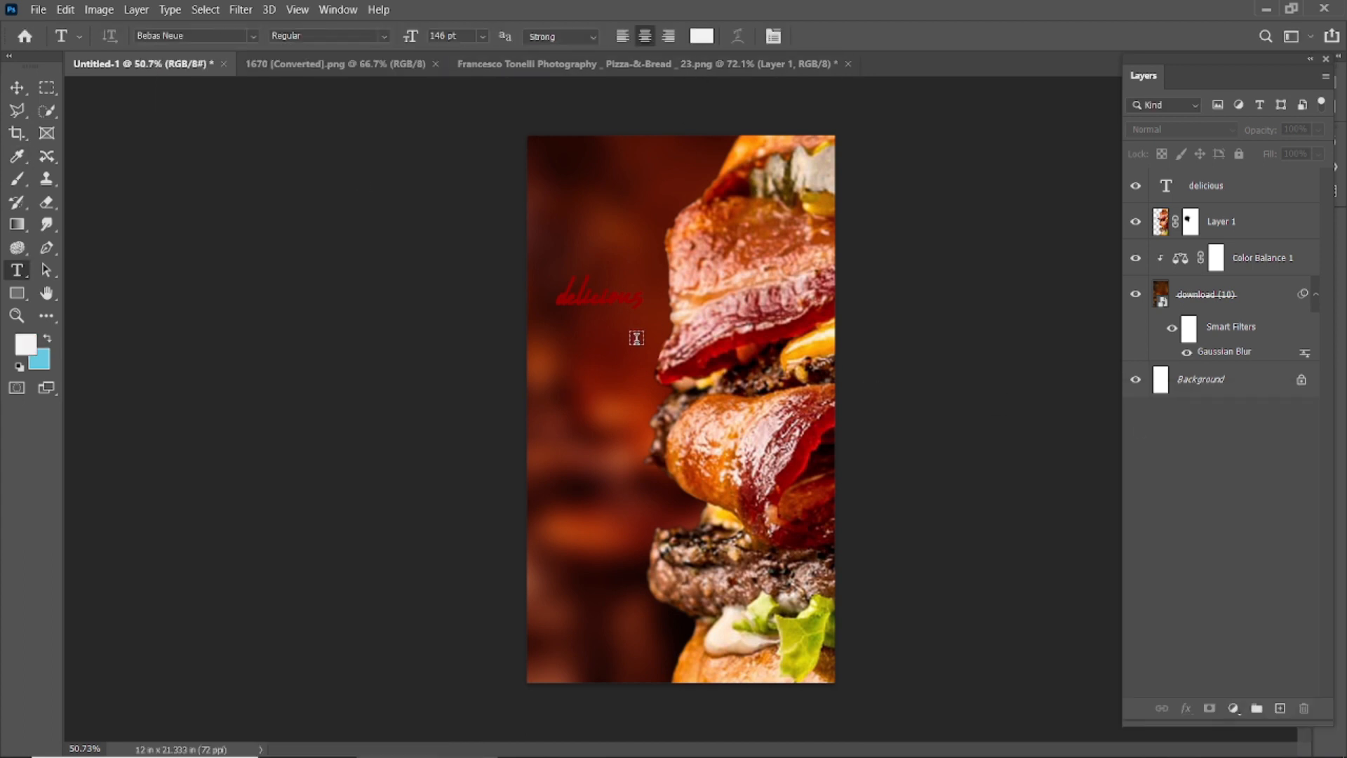
# Add the two-line headline "PREMIUM" and "BURGER" at 146 pt below "delicious"
pyautogui.click(580, 366)
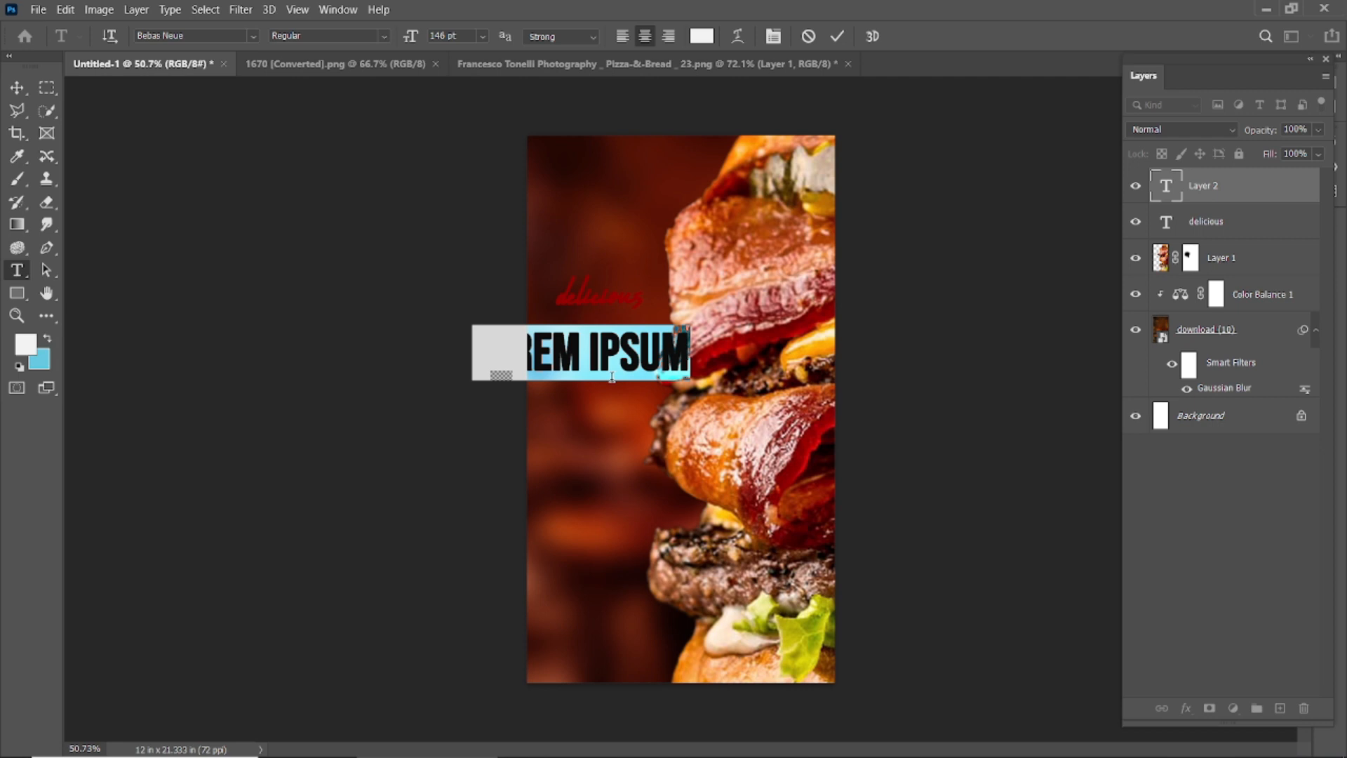
pyautogui.write('PE')
pyautogui.press('BackSpace')
pyautogui.write('REMIUM')
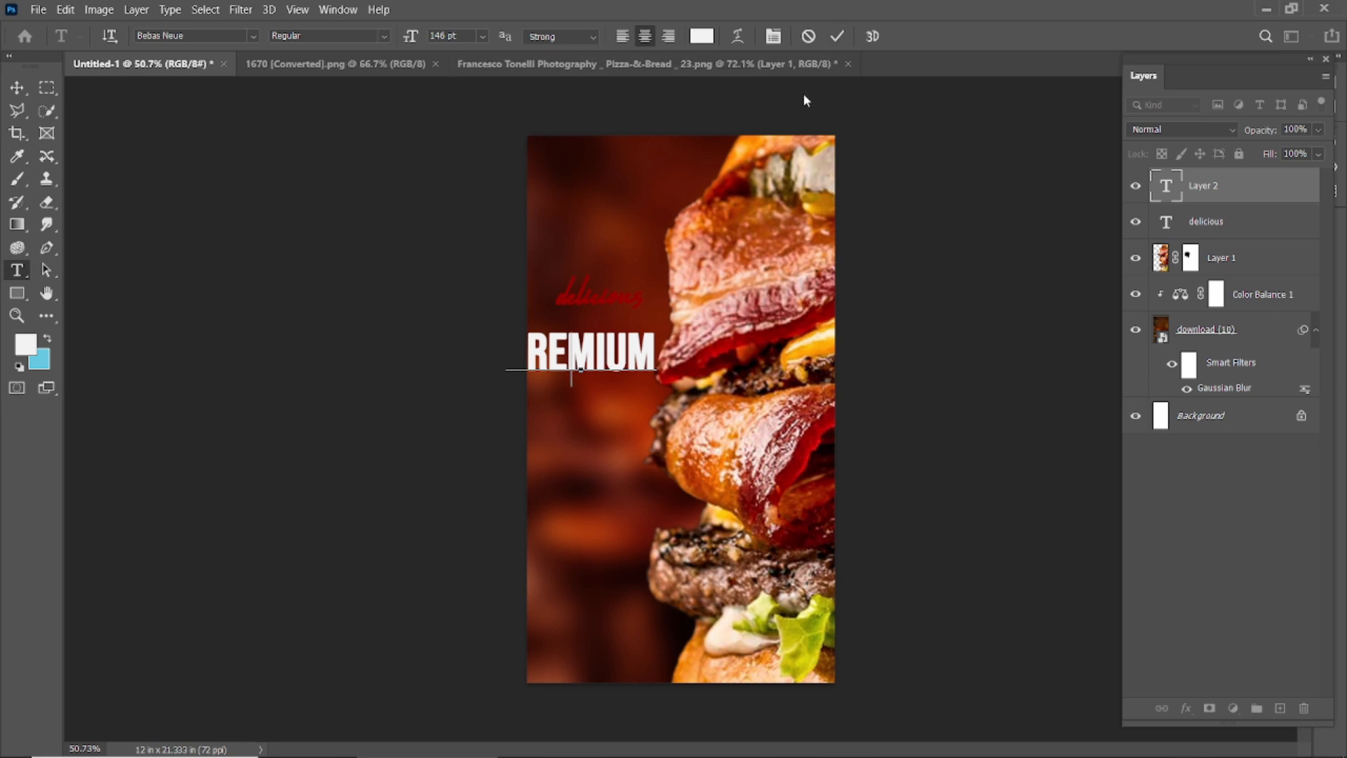
pyautogui.click(622, 37)
pyautogui.write('BURGER')
pyautogui.click(8, 89)
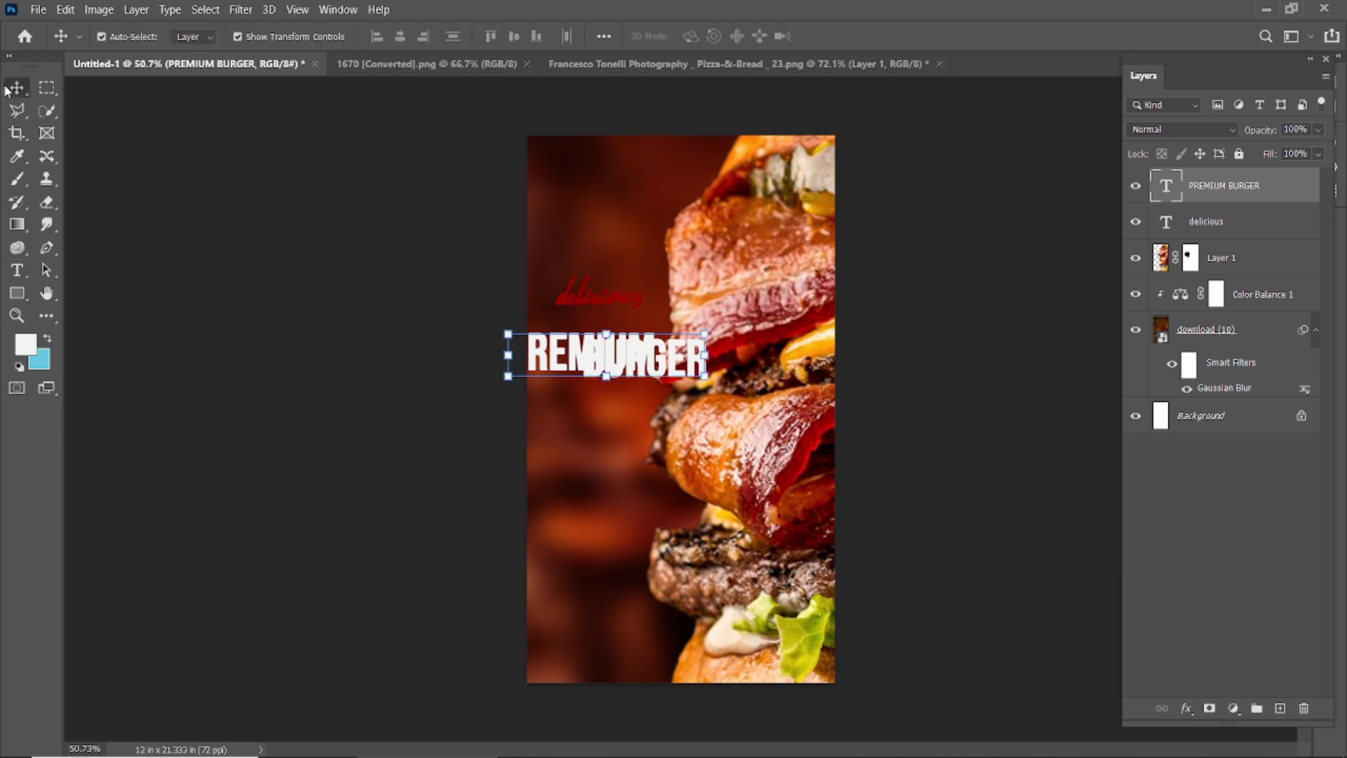
# Move the "PREMIUM BURGER" headline lower on the poster, then left-align all its text with its character settings open
pyautogui.moveTo(589, 357); pyautogui.dragTo(606, 456)
pyautogui.doubleClick(606, 460)
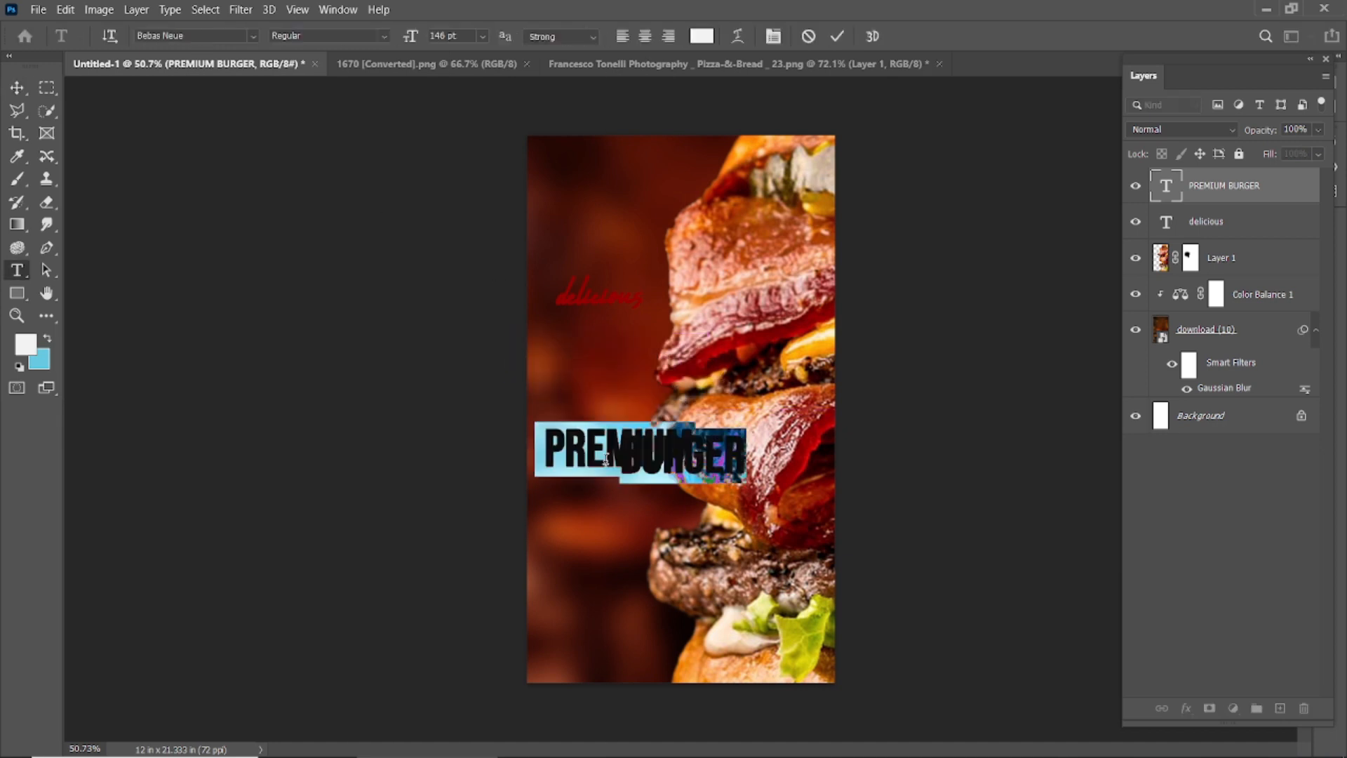
pyautogui.click(620, 41)
pyautogui.hotkey('ctrl', 't')
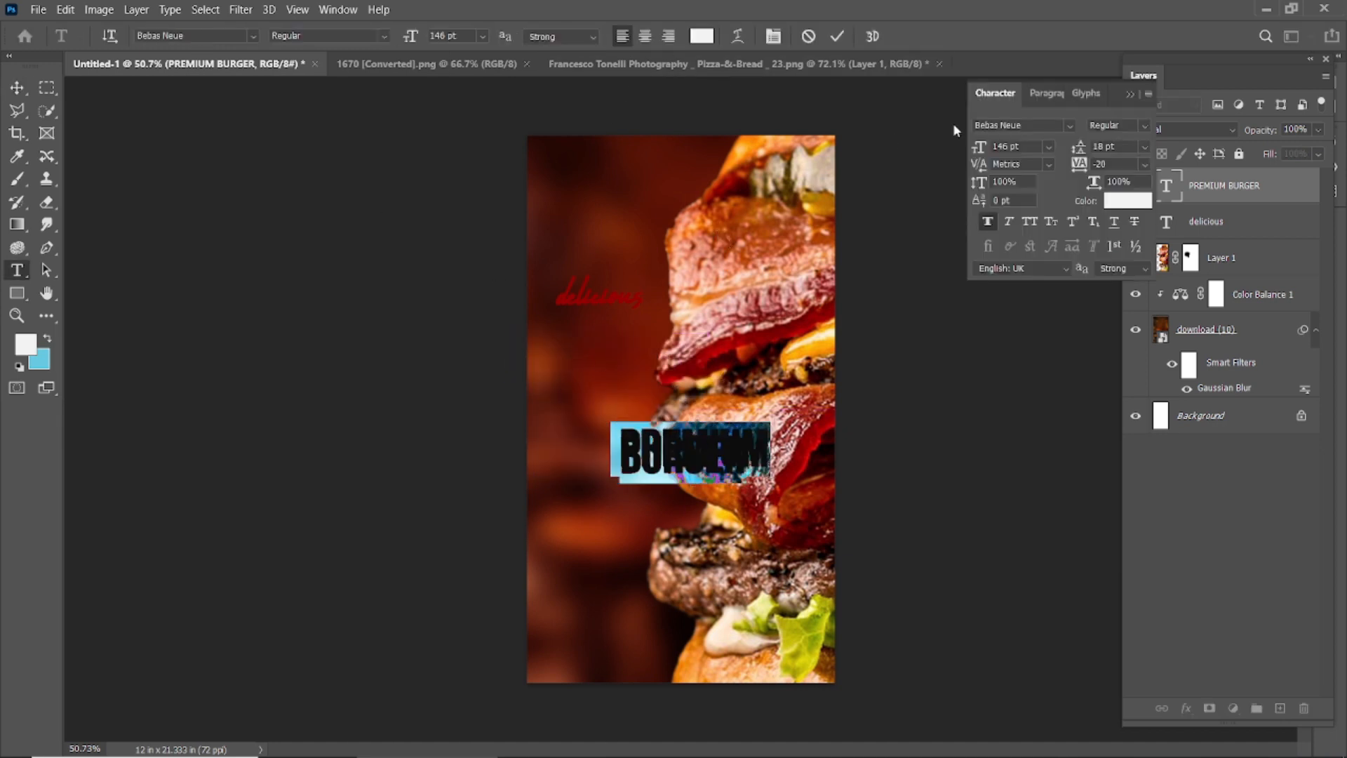
# Turn off faux bold for the "PREMIUM BURGER" text and set its leading to 108 pt
pyautogui.click(987, 222)
pyautogui.moveTo(1078, 151); pyautogui.dragTo(1158, 164)
pyautogui.click(837, 36)
pyautogui.press('v')
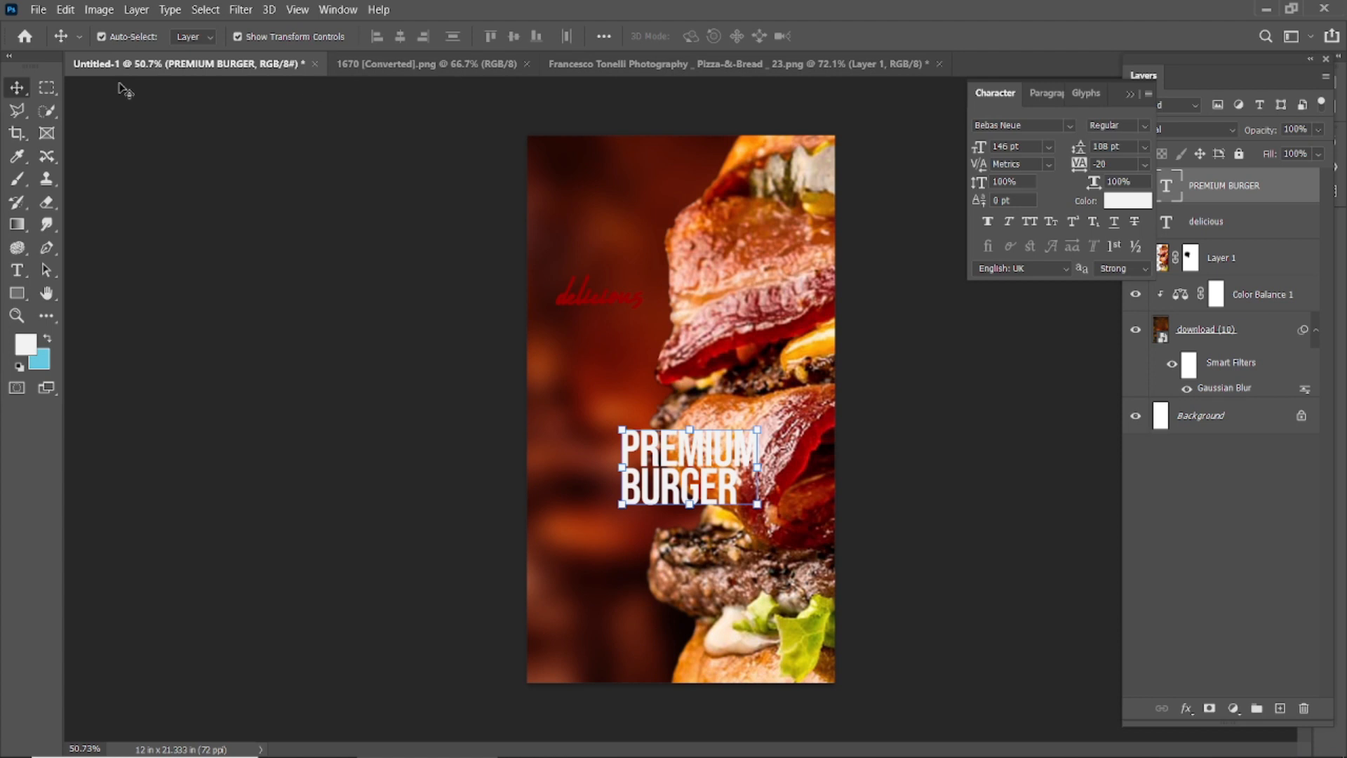
# Move the "PREMIUM BURGER" headline up and left so it sits under "delicious" with matching left edges
pyautogui.click(191, 214)
pyautogui.scroll(3, 694, 440)
pyautogui.moveTo(653, 458); pyautogui.dragTo(566, 356)
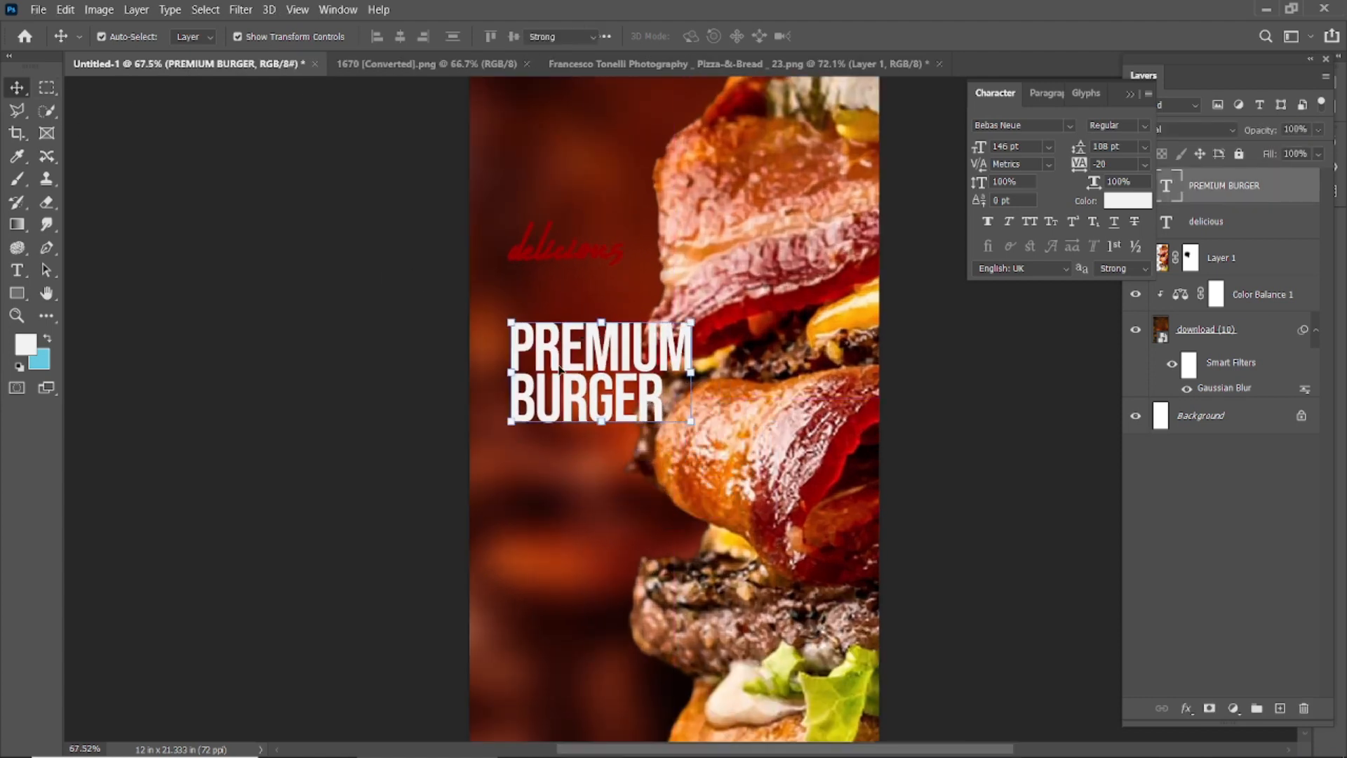
# Enlarge the "PREMIUM BURGER" text to 222 pt
pyautogui.doubleClick(567, 355)
pyautogui.moveTo(409, 38); pyautogui.dragTo(464, 39)
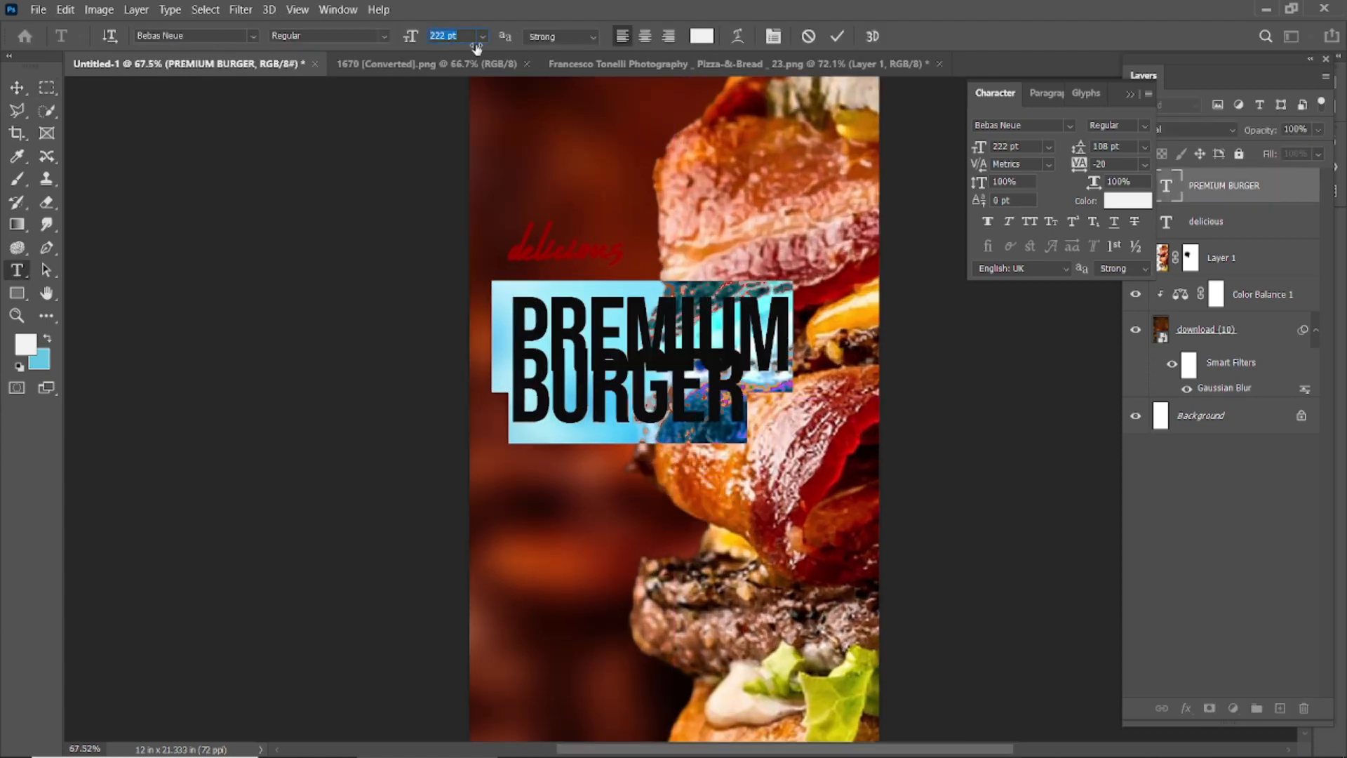
pyautogui.click(837, 37)
pyautogui.press('v')
pyautogui.scroll(-3, 495, 445)
# Change the font of the "PREMIUM BURGER" headline to DELIRIUM NCV
pyautogui.doubleClick(618, 405)
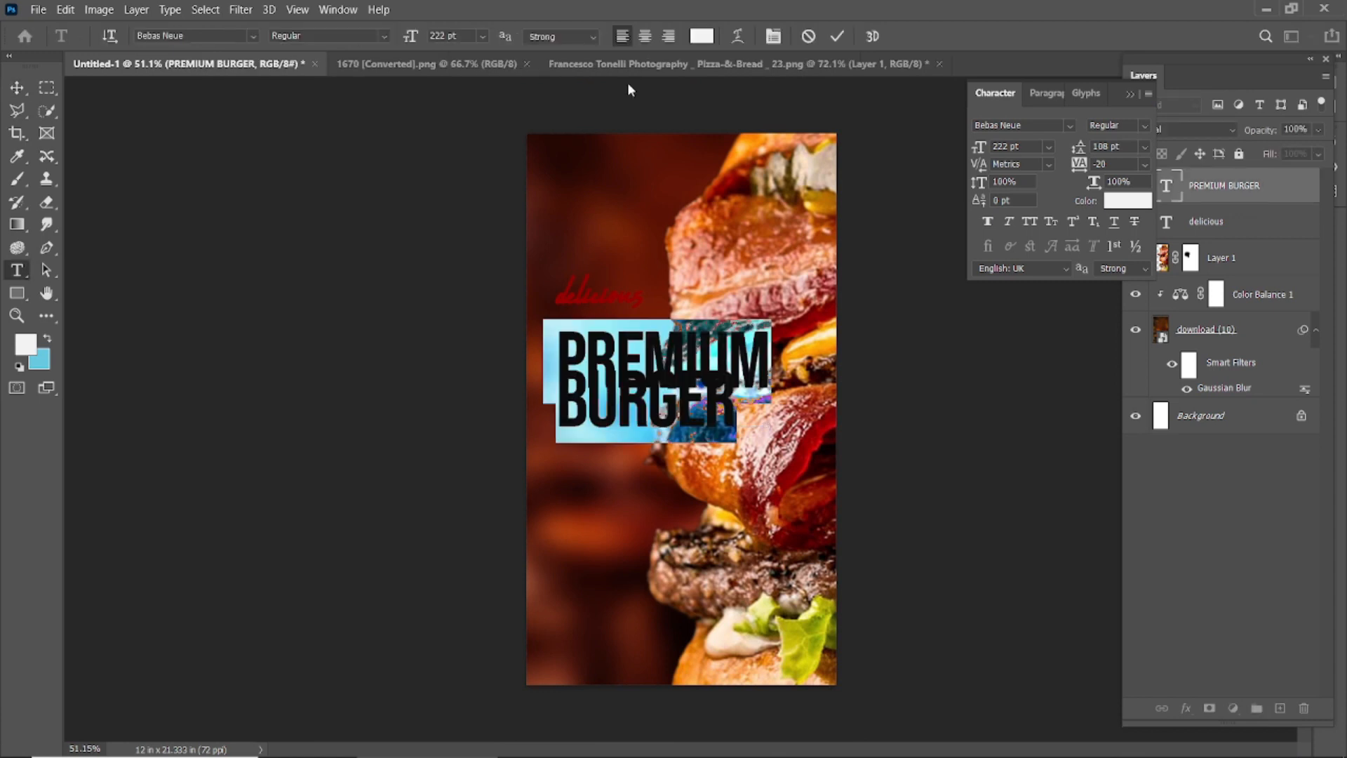
pyautogui.click(253, 36)
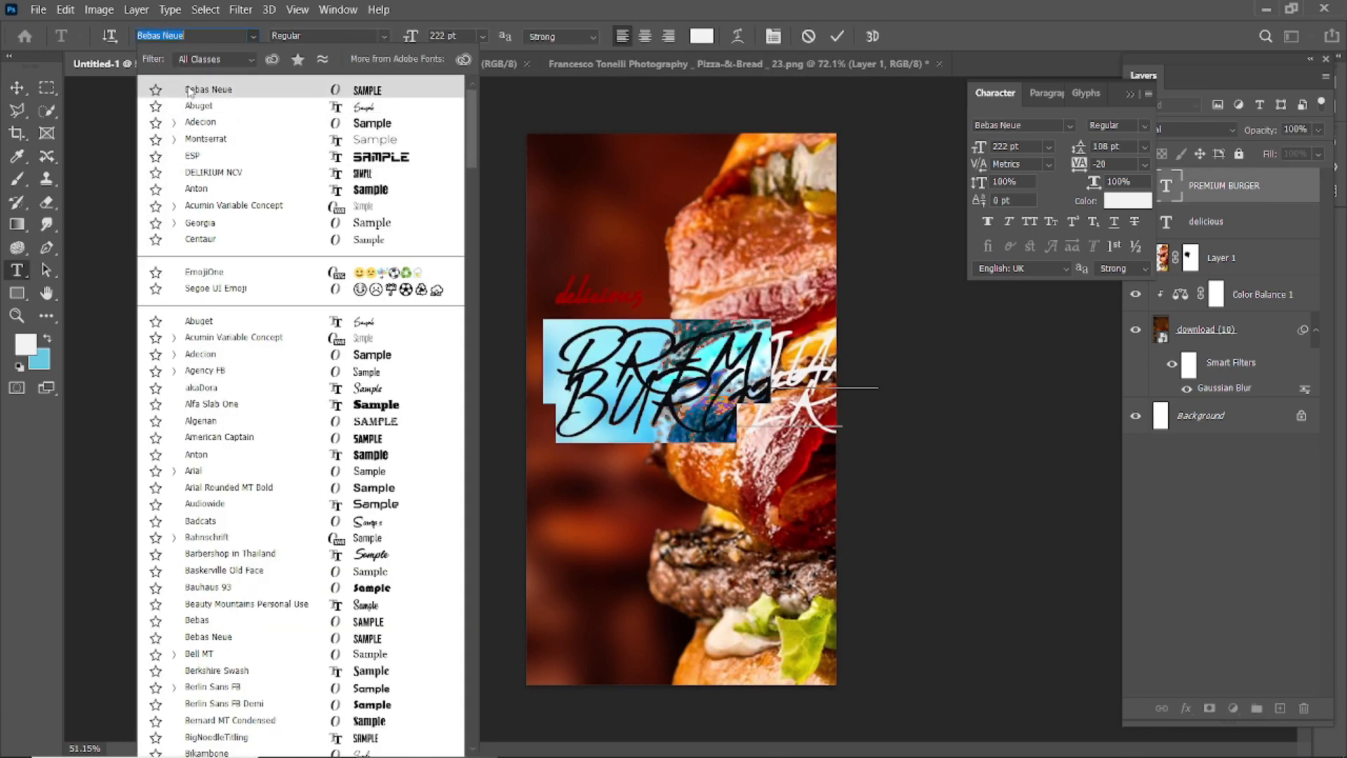
pyautogui.click(210, 172)
pyautogui.click(836, 38)
pyautogui.press('v')
# Increase the leading of the "PREMIUM BURGER" headline to about 167 pt so its two lines no longer overlap
pyautogui.doubleClick(598, 377)
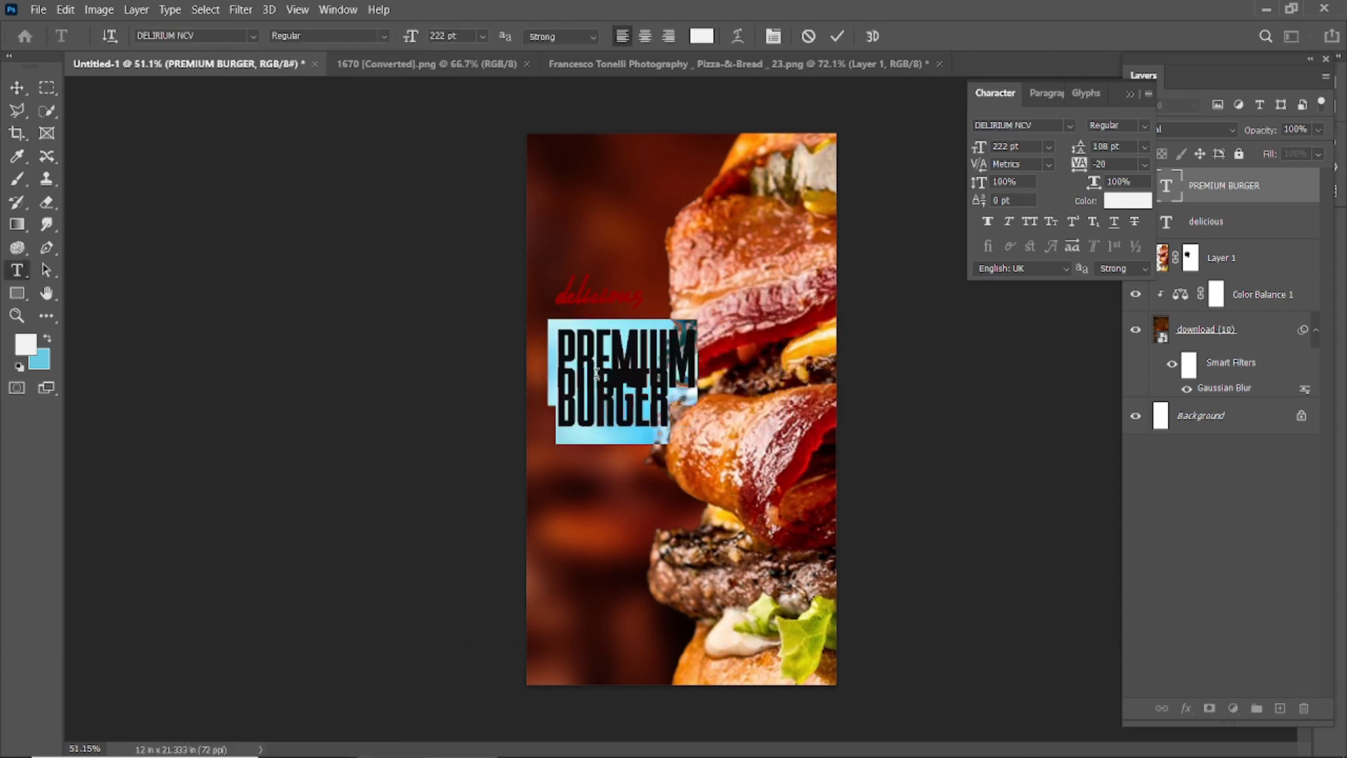
pyautogui.hotkey('ctrl', 't')
pyautogui.hotkey('ctrl', 't')
pyautogui.moveTo(1078, 151)
pyautogui.mouseDown()
pyautogui.moveTo(1099, 154)
pyautogui.moveTo(1075, 149)
pyautogui.mouseUp()
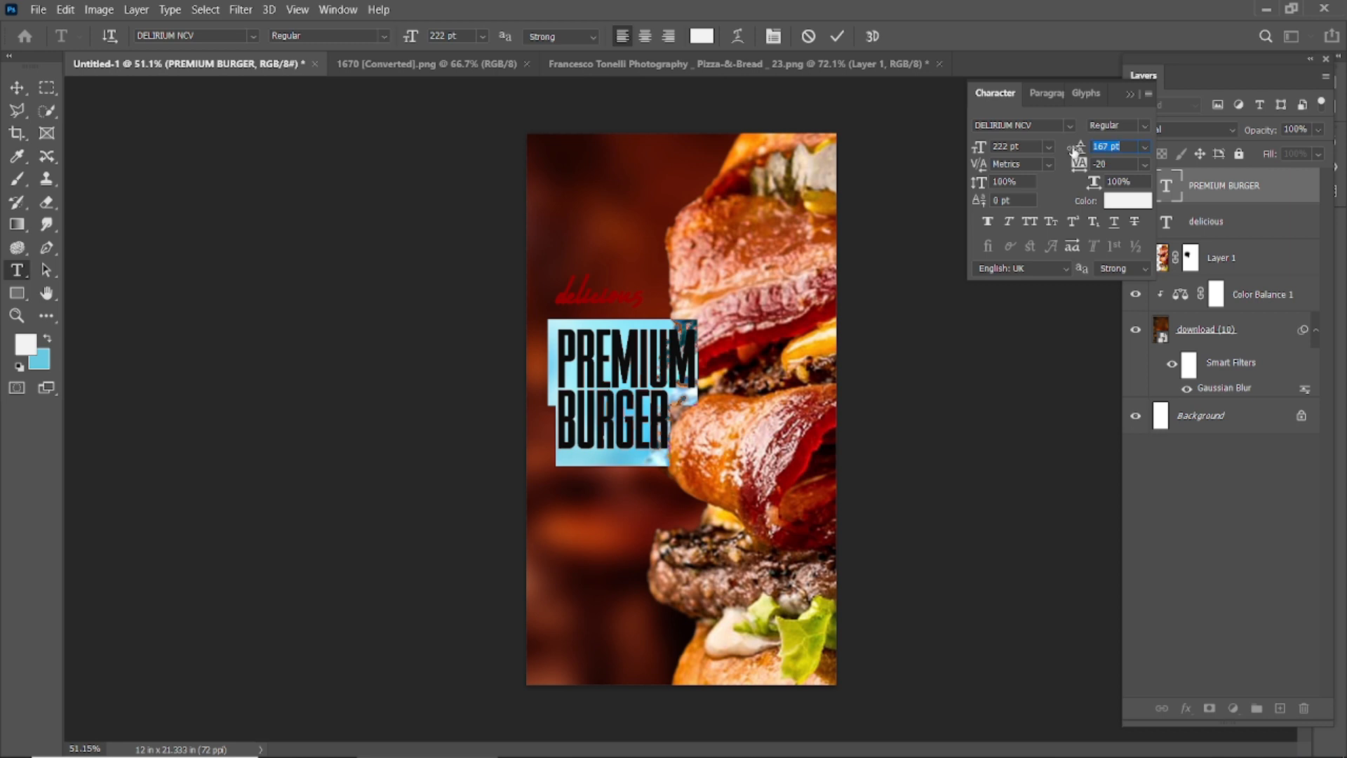
pyautogui.moveTo(1075, 149); pyautogui.dragTo(1076, 150)
pyautogui.click(837, 36)
pyautogui.press('v')
# Move the "PREMIUM BURGER" layer directly above the "download (10)" background photo so the burger overlaps the headline
pyautogui.click(1130, 94)
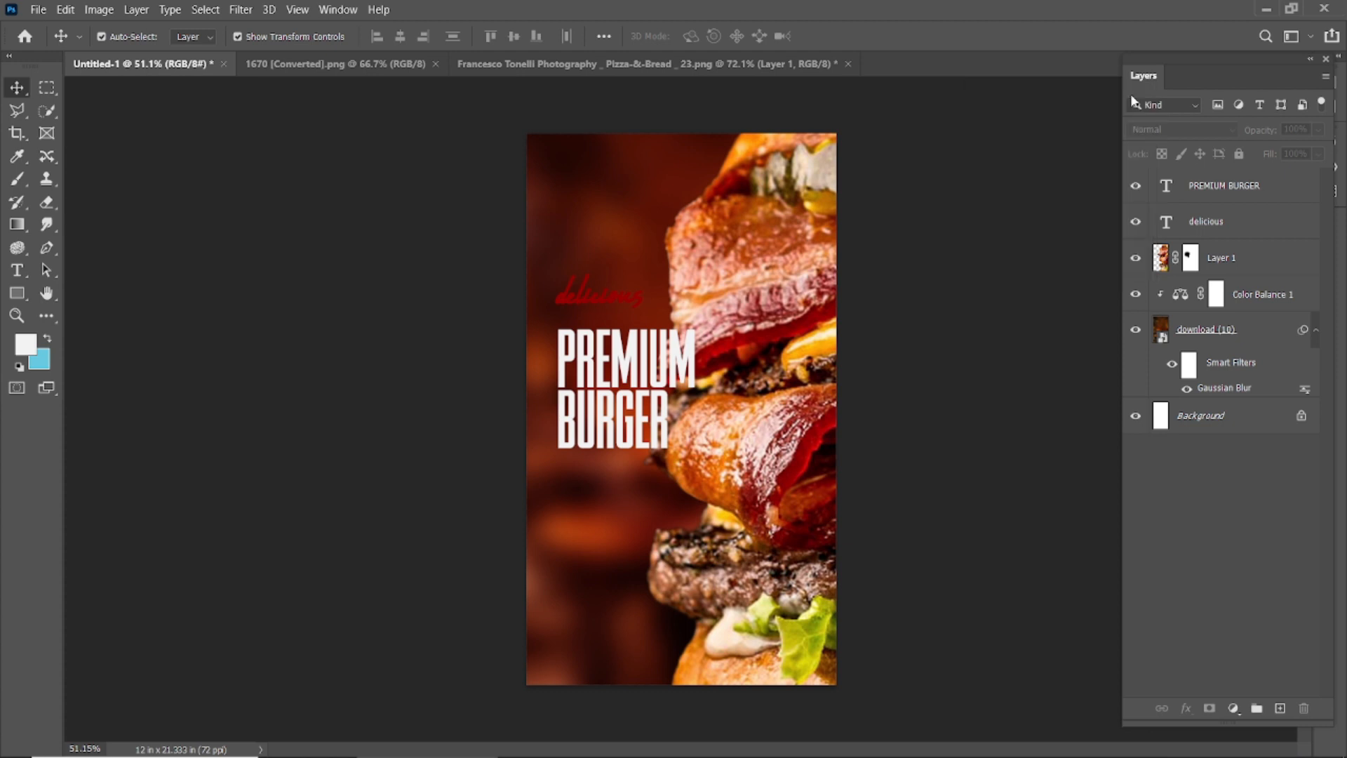
pyautogui.click(1228, 188)
pyautogui.moveTo(1229, 188); pyautogui.dragTo(1118, 304)
# Move "delicious" down onto the upper edge of "PREMIUM" and set its size to 158 pt
pyautogui.moveTo(585, 306); pyautogui.dragTo(588, 337)
pyautogui.doubleClick(585, 335)
pyautogui.moveTo(416, 39); pyautogui.dragTo(423, 41)
pyautogui.click(841, 35)
pyautogui.click(789, 303)
pyautogui.scroll(4, 617, 414)
pyautogui.scroll(-3, 619, 415)
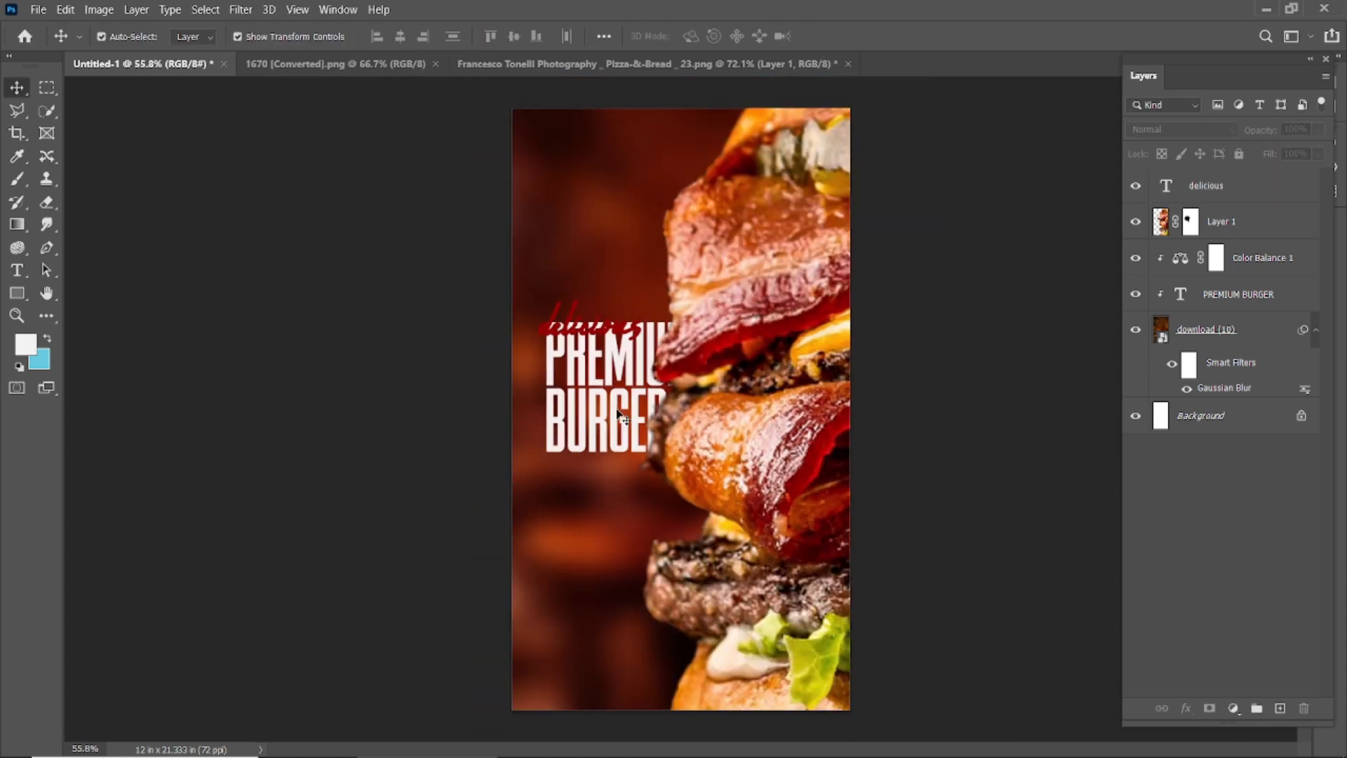
pyautogui.doubleClick(600, 369)
pyautogui.click(254, 35)
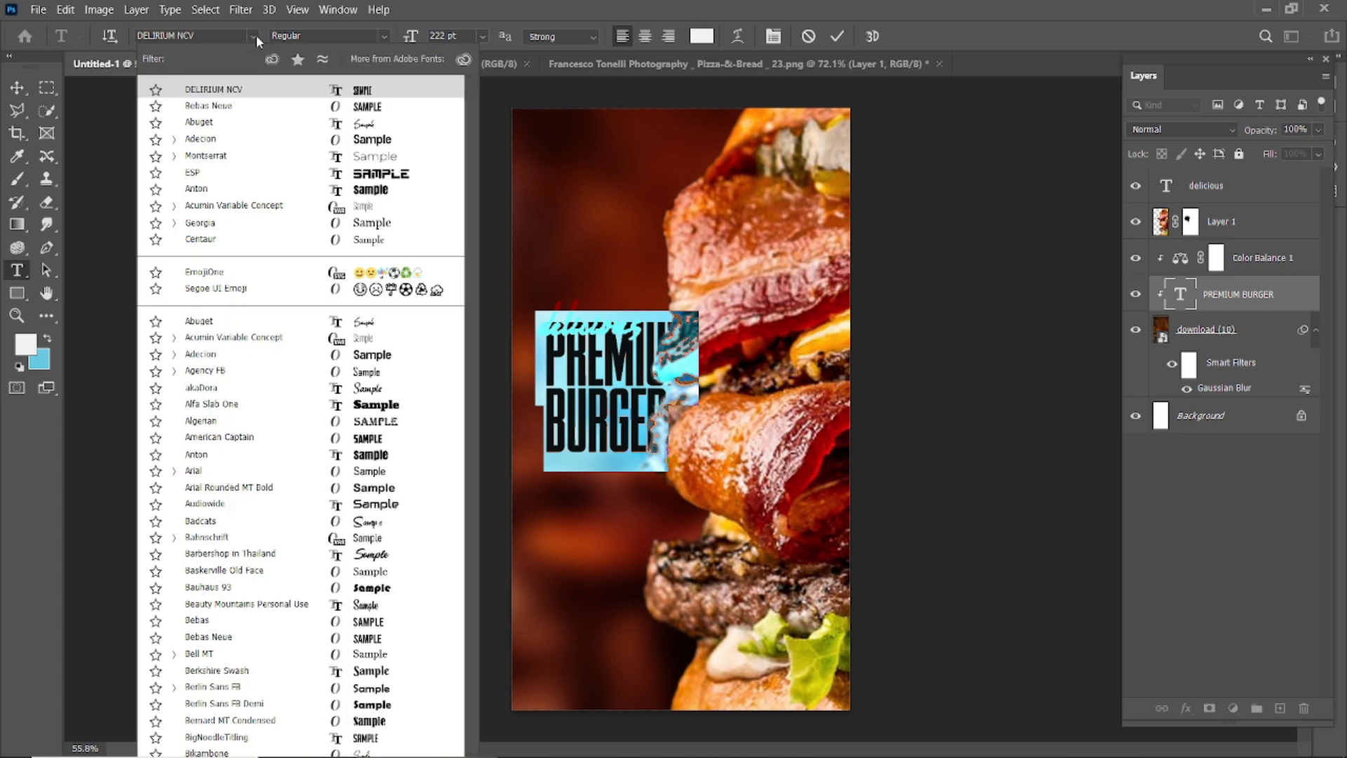
pyautogui.click(836, 36)
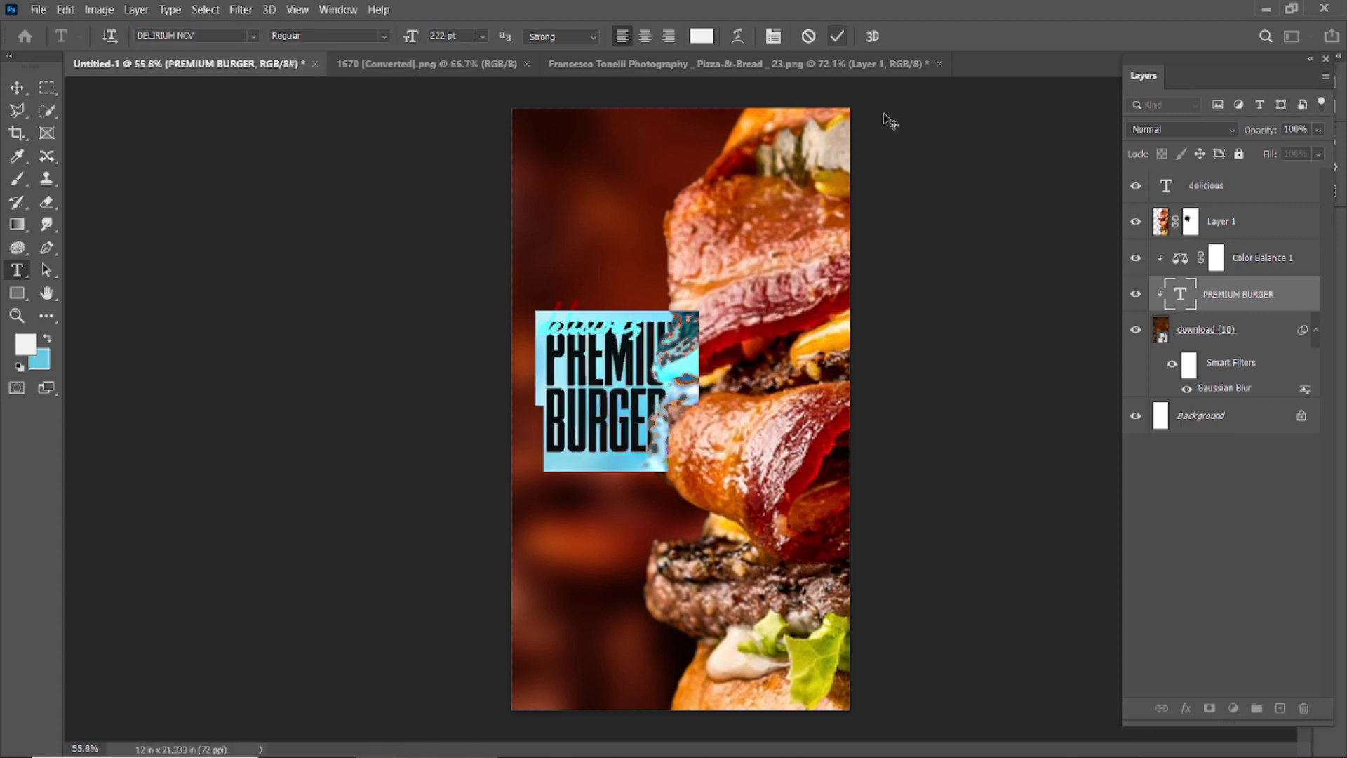
# Toggle faux bold off and back on for "delicious" and nudge the word slightly up and to the right
pyautogui.scroll(2, 666, 414)
pyautogui.doubleClick(557, 324)
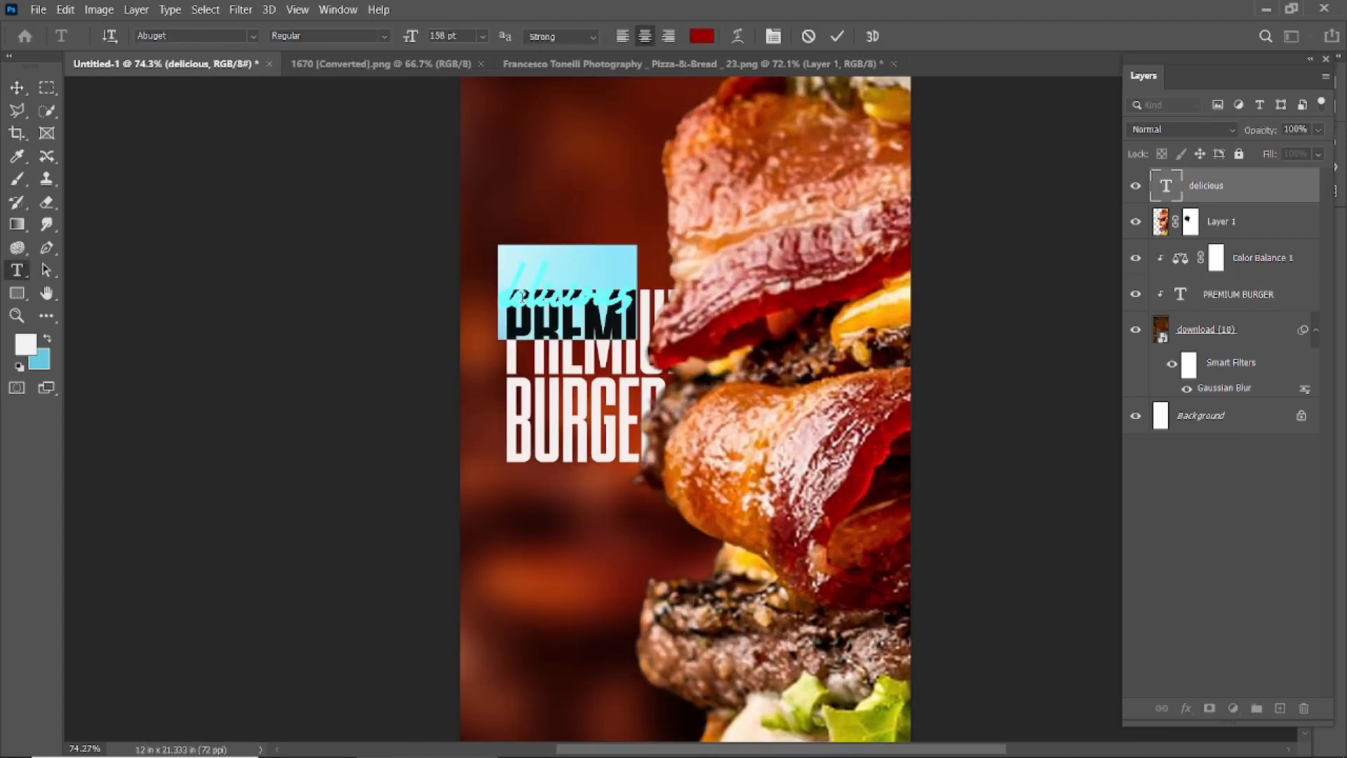
pyautogui.hotkey('ctrl', 't')
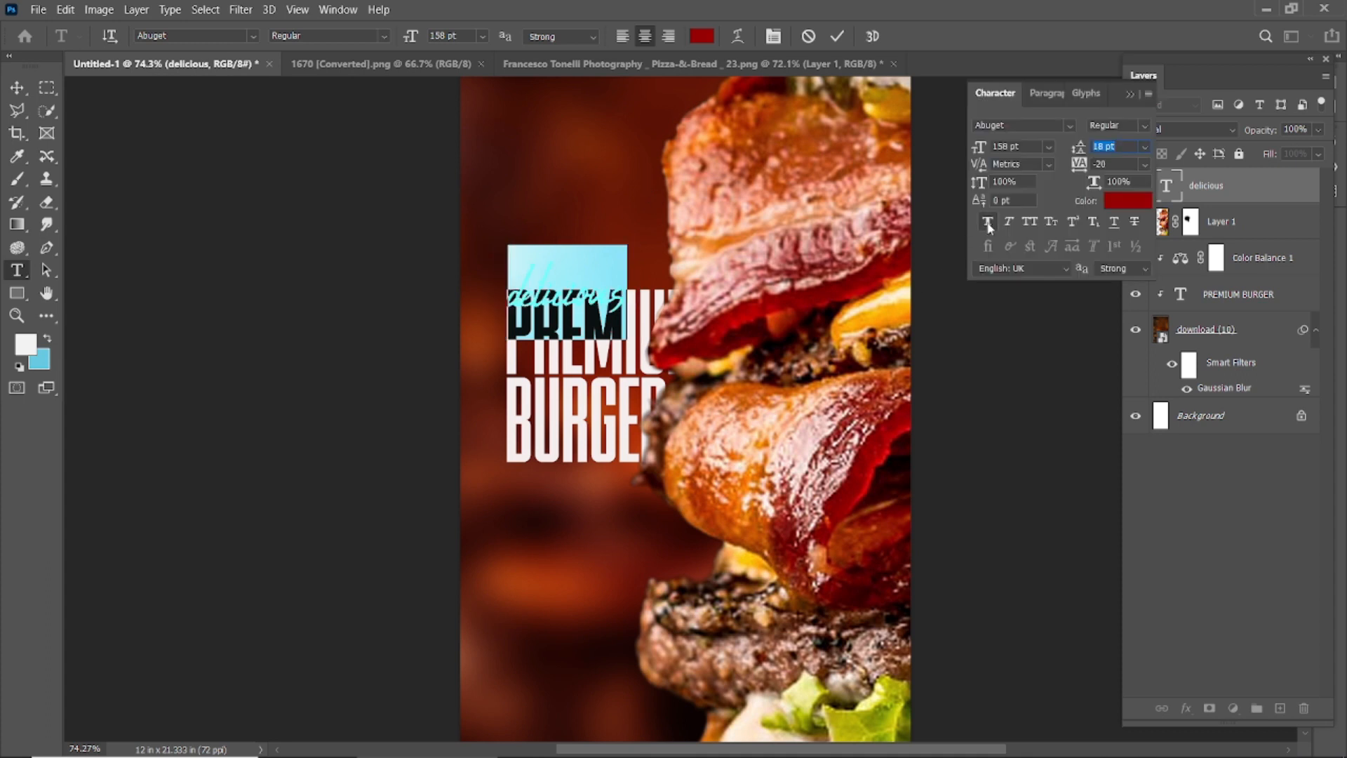
pyautogui.hotkey('ctrl', 'h')
pyautogui.click(413, 240)
pyautogui.moveTo(532, 305); pyautogui.dragTo(541, 297)
pyautogui.click(384, 327)
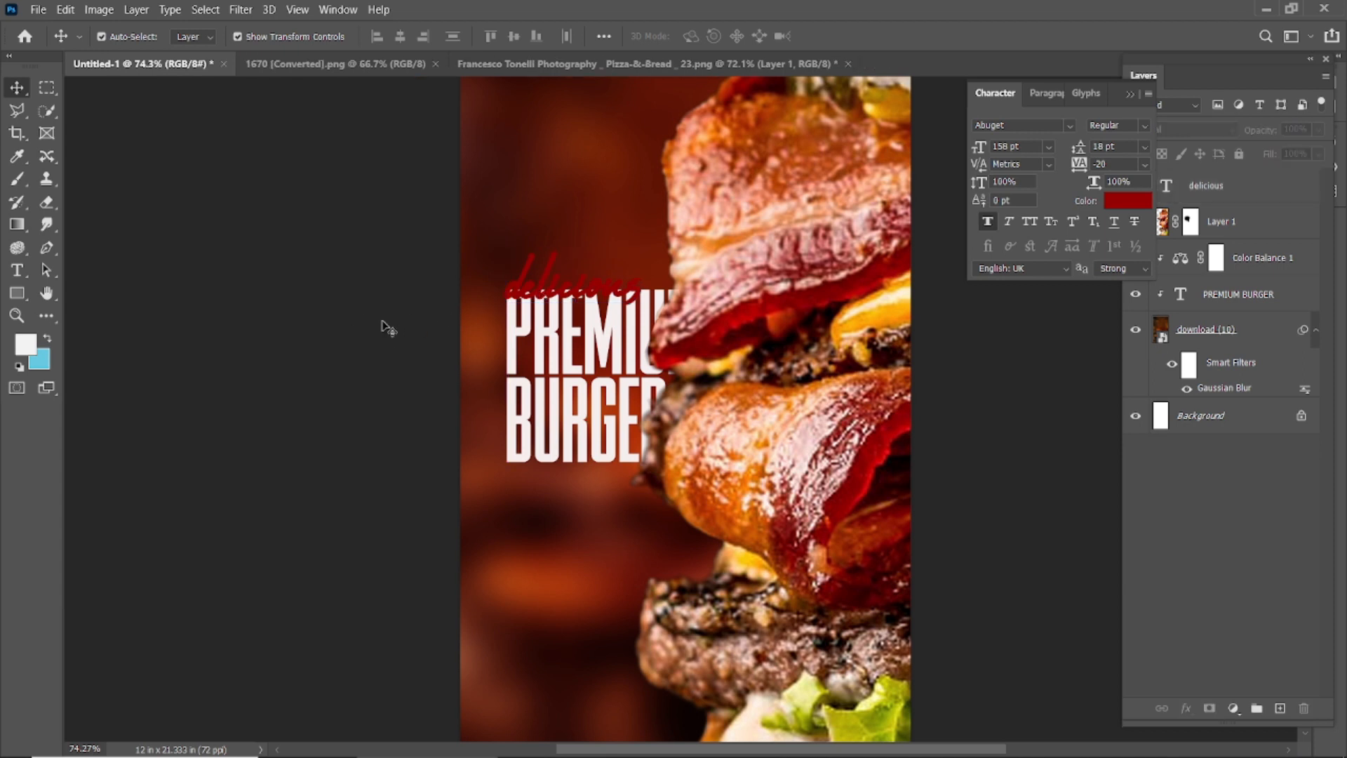
pyautogui.scroll(-2, 554, 240)
pyautogui.click(1136, 94)
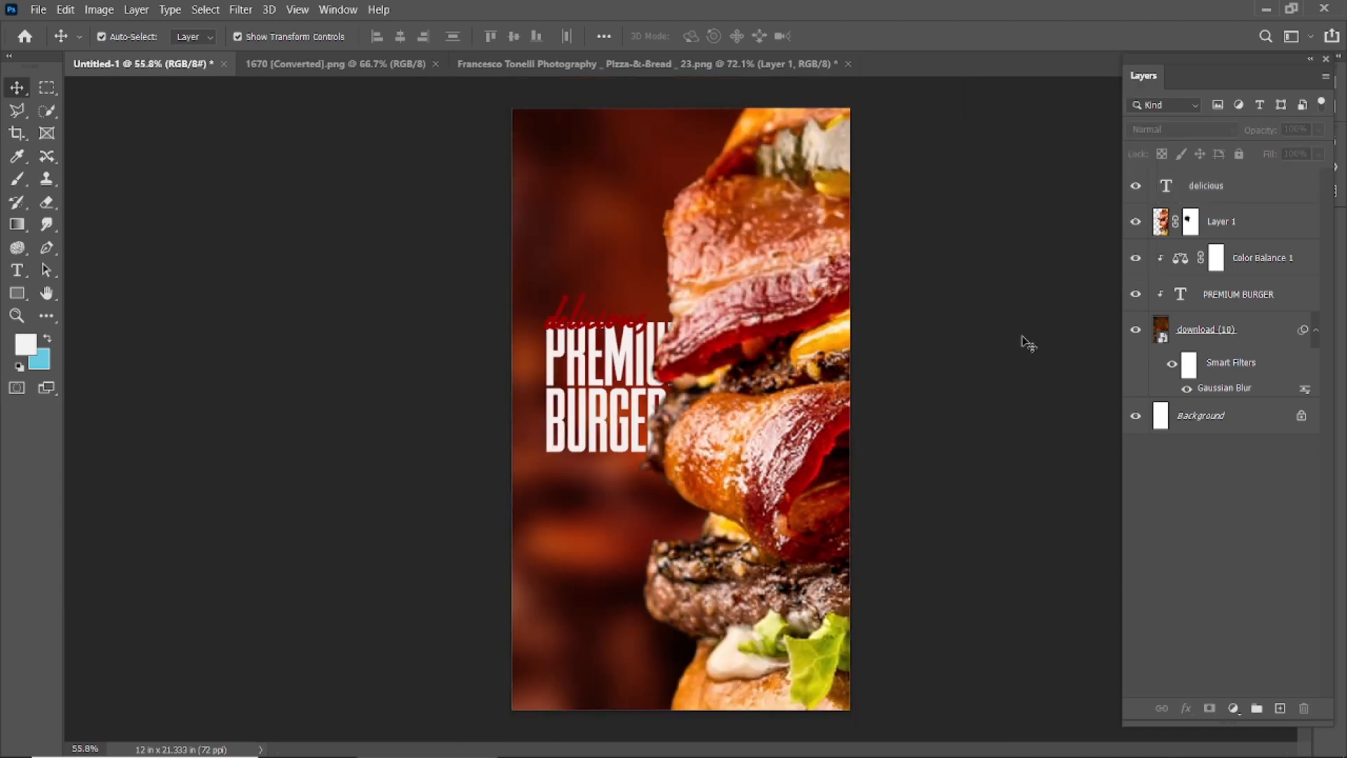
# Add a layer directly above the background photo, release its clipping, and fill it with a very dark red
pyautogui.click(1281, 709)
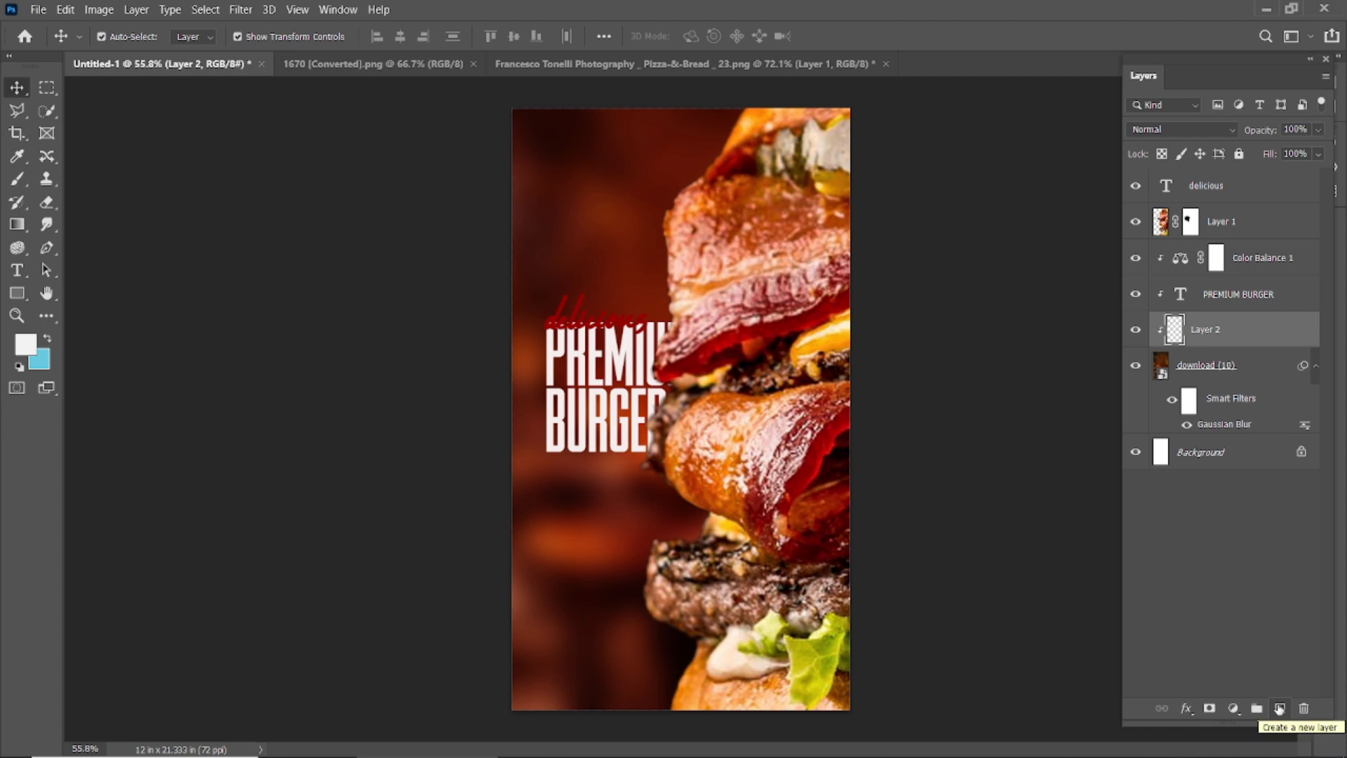
pyautogui.keyDown('alt'); pyautogui.click(1209, 346); pyautogui.keyUp('alt')
pyautogui.click(25, 344)
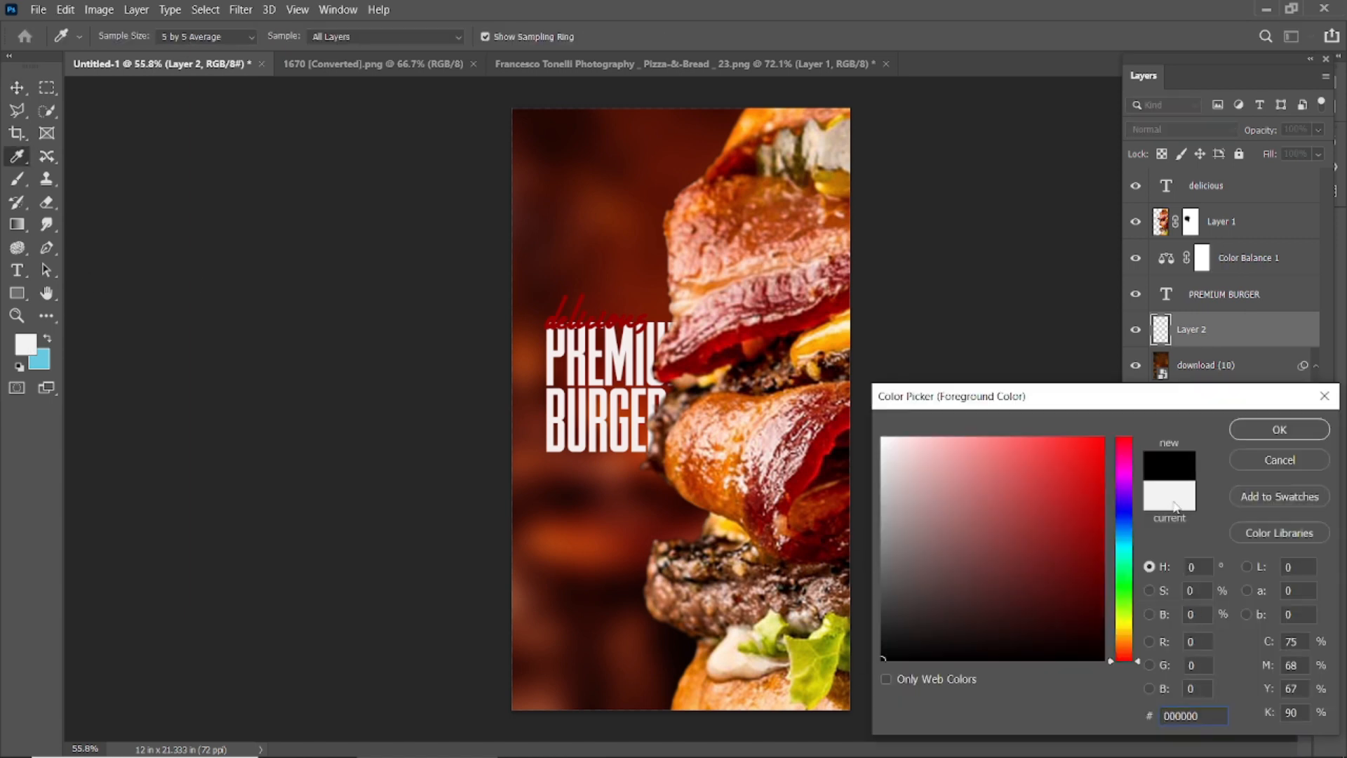
pyautogui.click(559, 143)
pyautogui.click(552, 138)
pyautogui.click(1090, 617)
pyautogui.moveTo(1097, 616); pyautogui.dragTo(1100, 639)
pyautogui.click(1242, 427)
pyautogui.hotkey('alt', 'BackSpace')
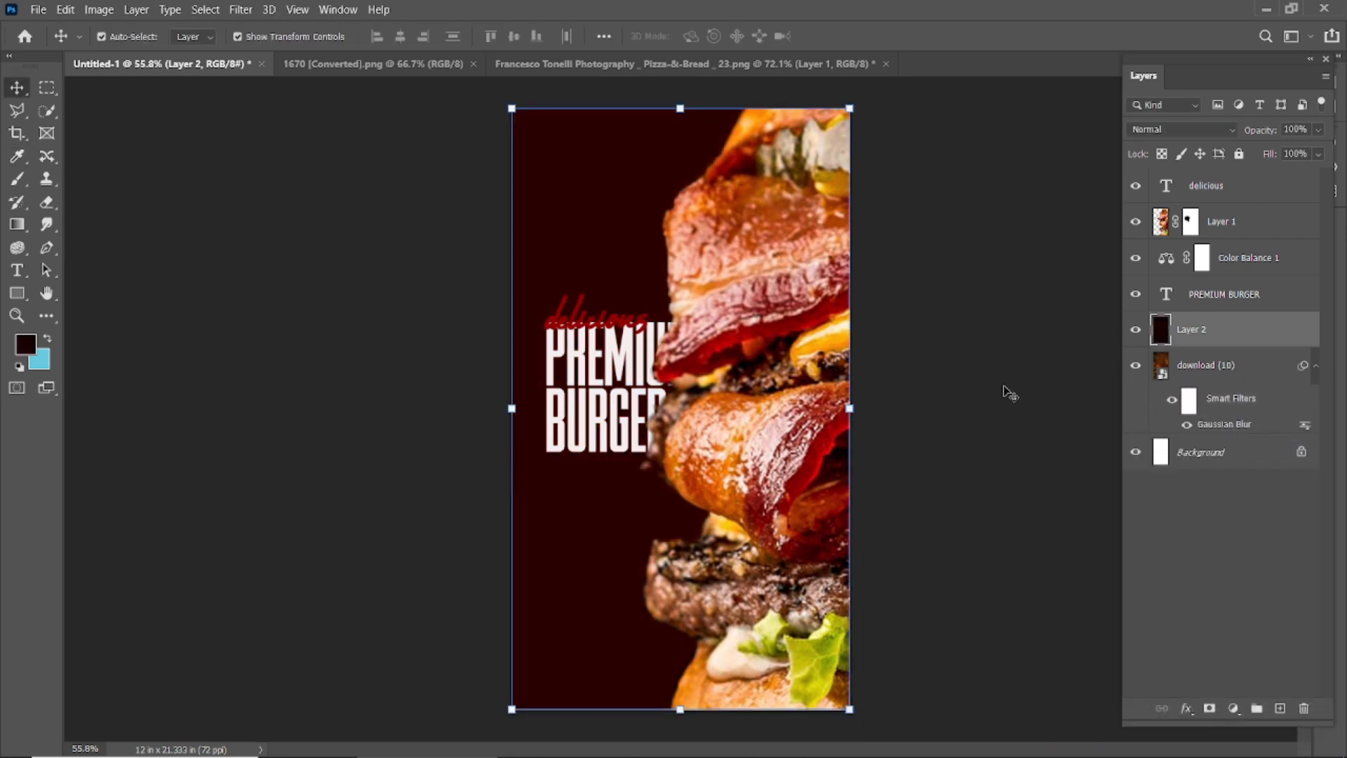
# Try the Lighten blend mode on the dark red layer and return it to Normal
pyautogui.click(1181, 129)
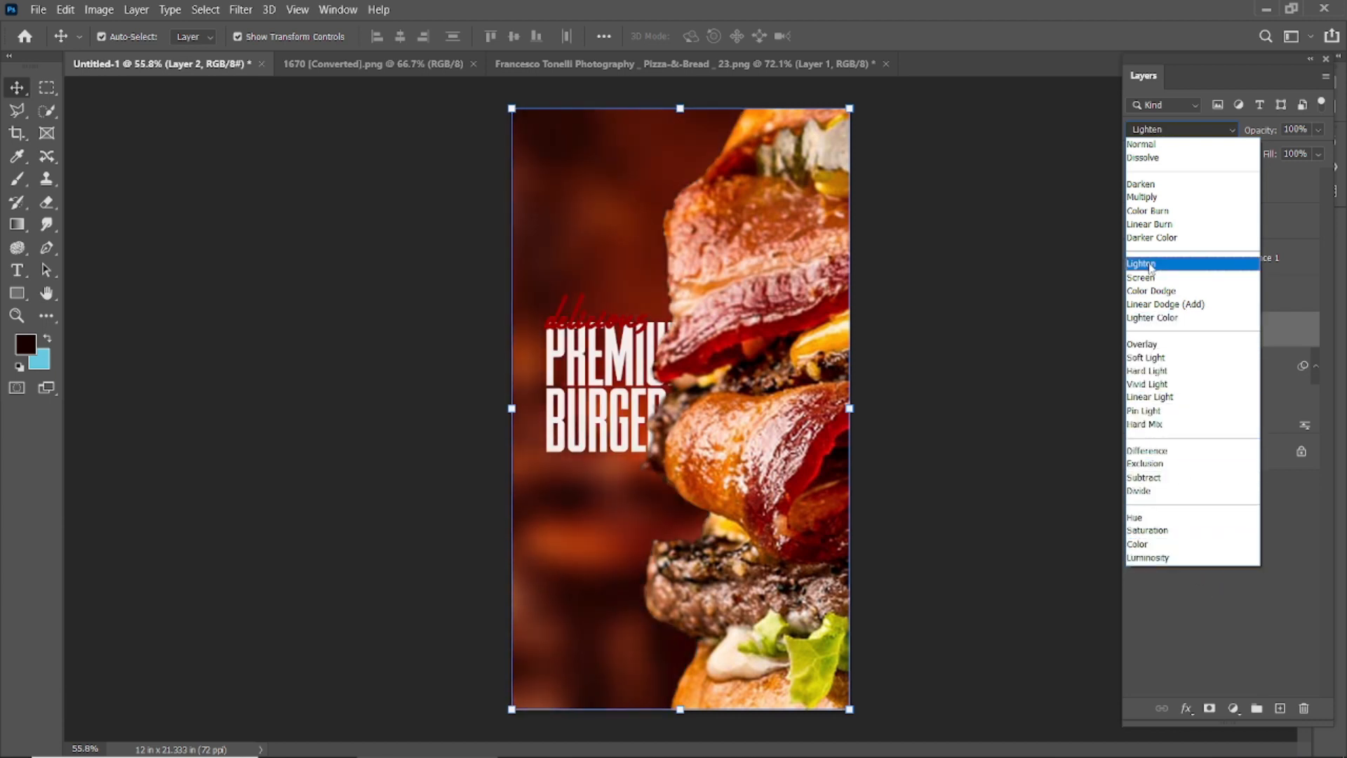
pyautogui.click(1151, 264)
pyautogui.click(1182, 129)
pyautogui.click(1150, 141)
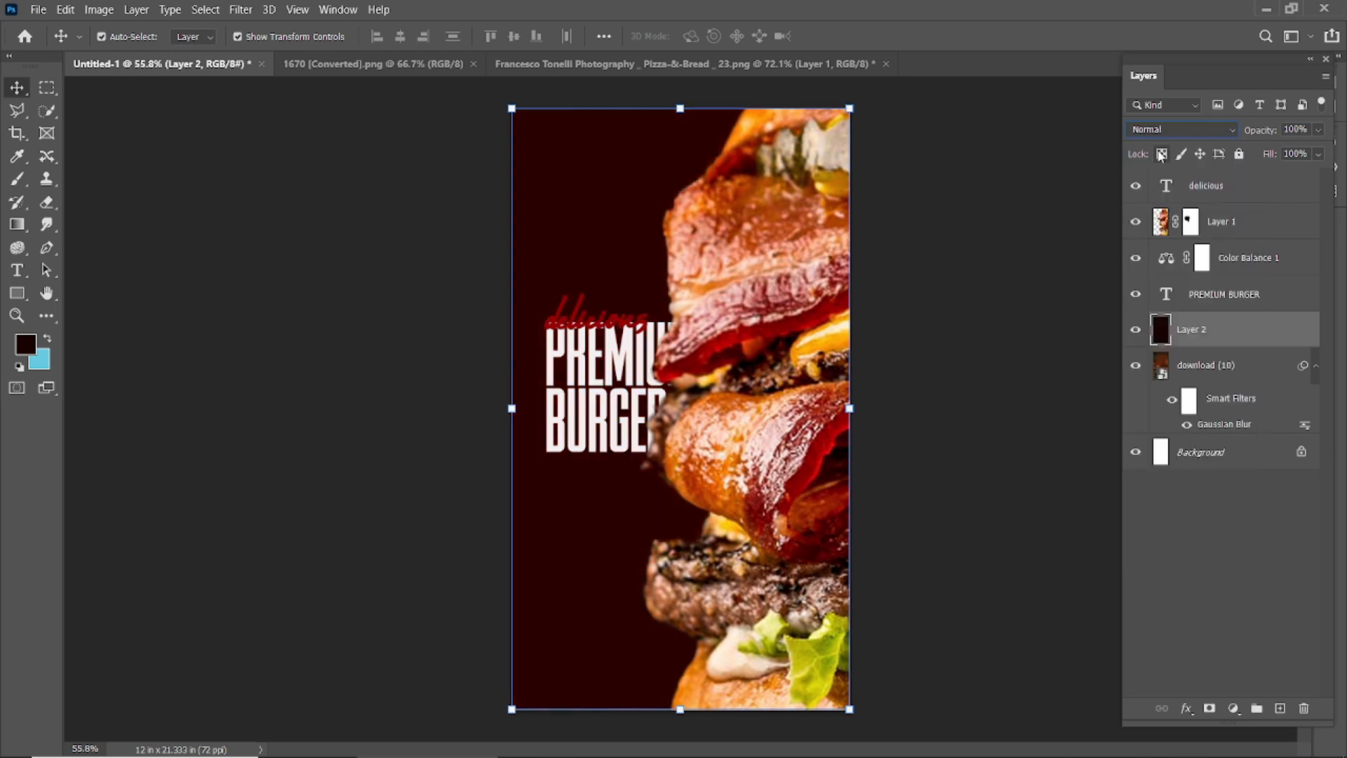
# Lower the dark red layer's opacity so the photo shows through, and toggle its visibility to compare the effect
pyautogui.moveTo(1260, 131)
pyautogui.mouseDown()
pyautogui.moveTo(1241, 143)
pyautogui.moveTo(1240, 171)
pyautogui.moveTo(1240, 149)
pyautogui.moveTo(1263, 156)
pyautogui.mouseUp()
pyautogui.click(1030, 321)
pyautogui.click(1136, 329)
pyautogui.click(1137, 330)
# Place the "9793 [Converted]" speckle texture on the poster and enlarge it around the center over the headline and burger
pyautogui.moveTo(1106, 355); pyautogui.dragTo(1017, 347)
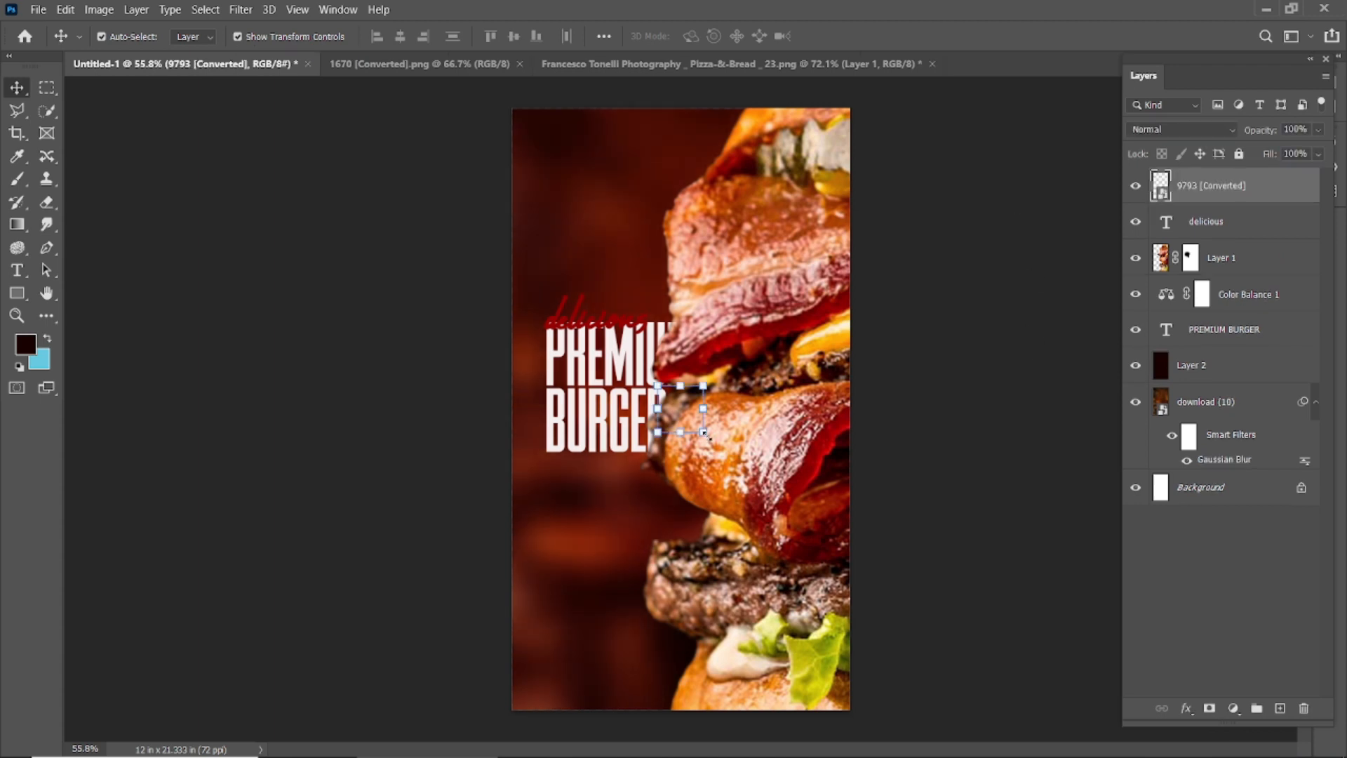
pyautogui.moveTo(704, 432); pyautogui.dragTo(780, 509)
pyautogui.click(840, 36)
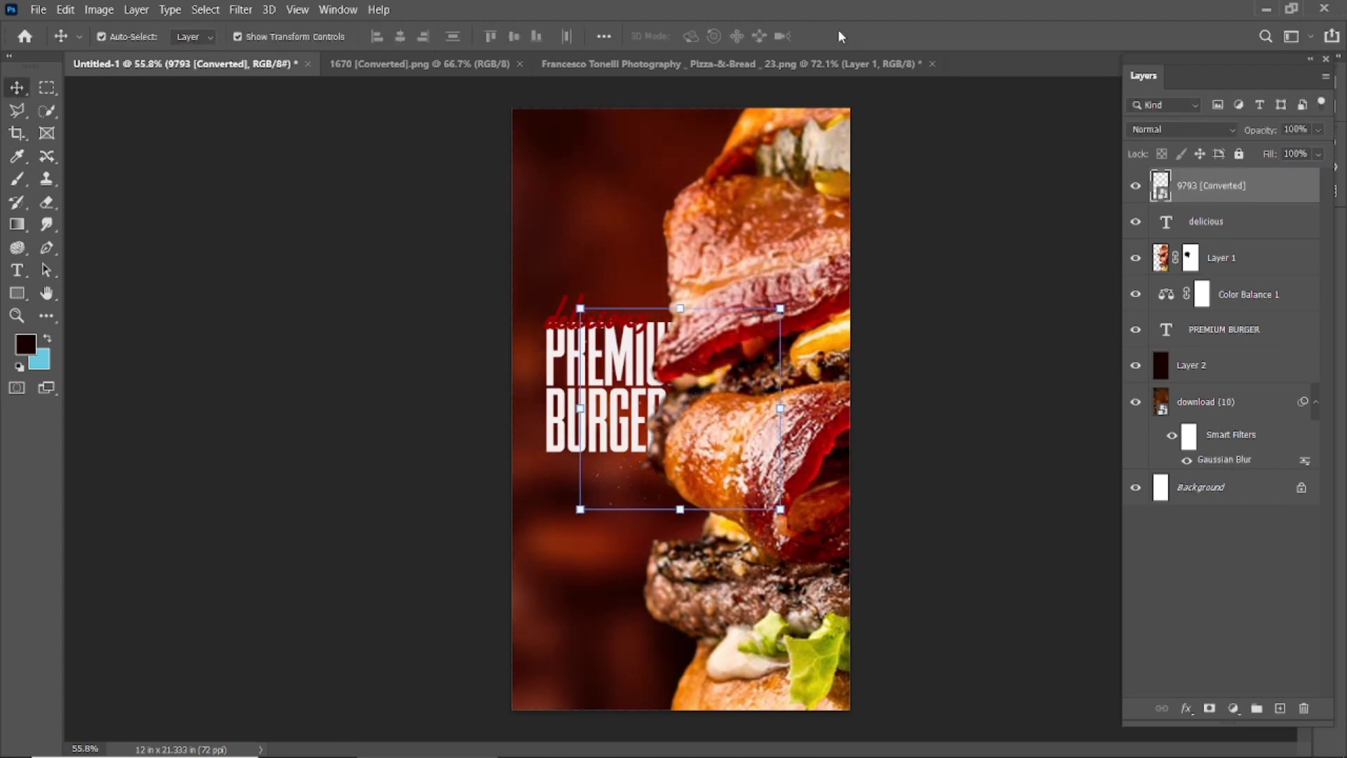
pyautogui.scroll(6, 646, 403)
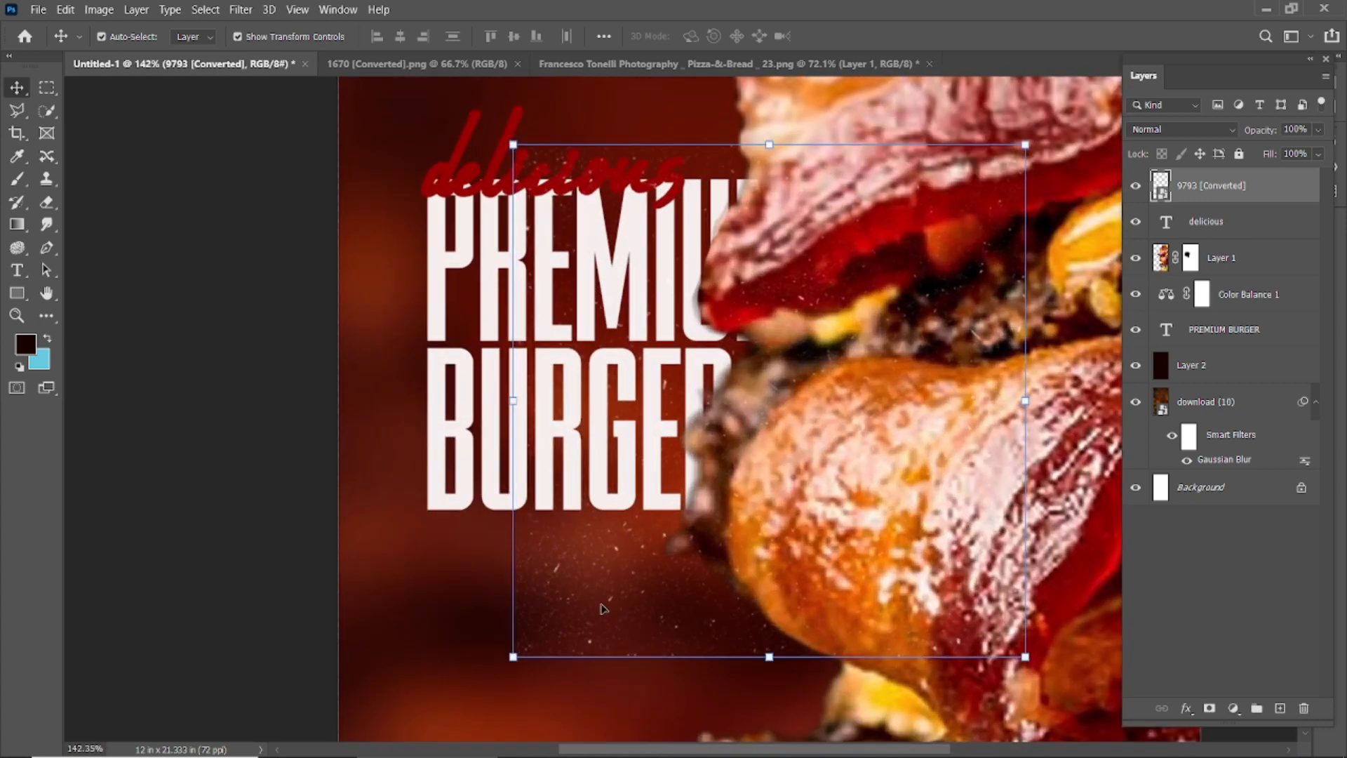
# Apply a Color Overlay to the speckle texture in dark red 910100 sampled from "delicious"
pyautogui.scroll(-2, 662, 527)
pyautogui.click(1185, 707)
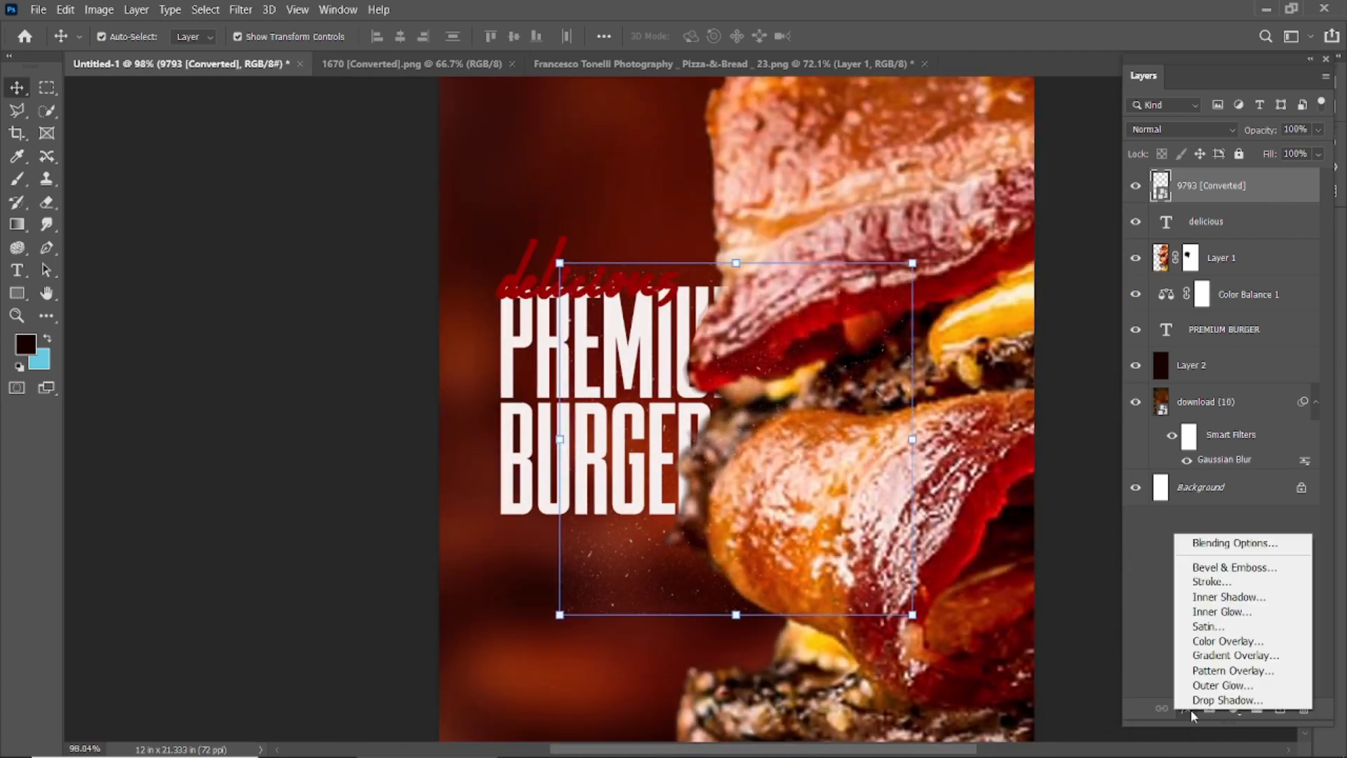
pyautogui.click(1210, 644)
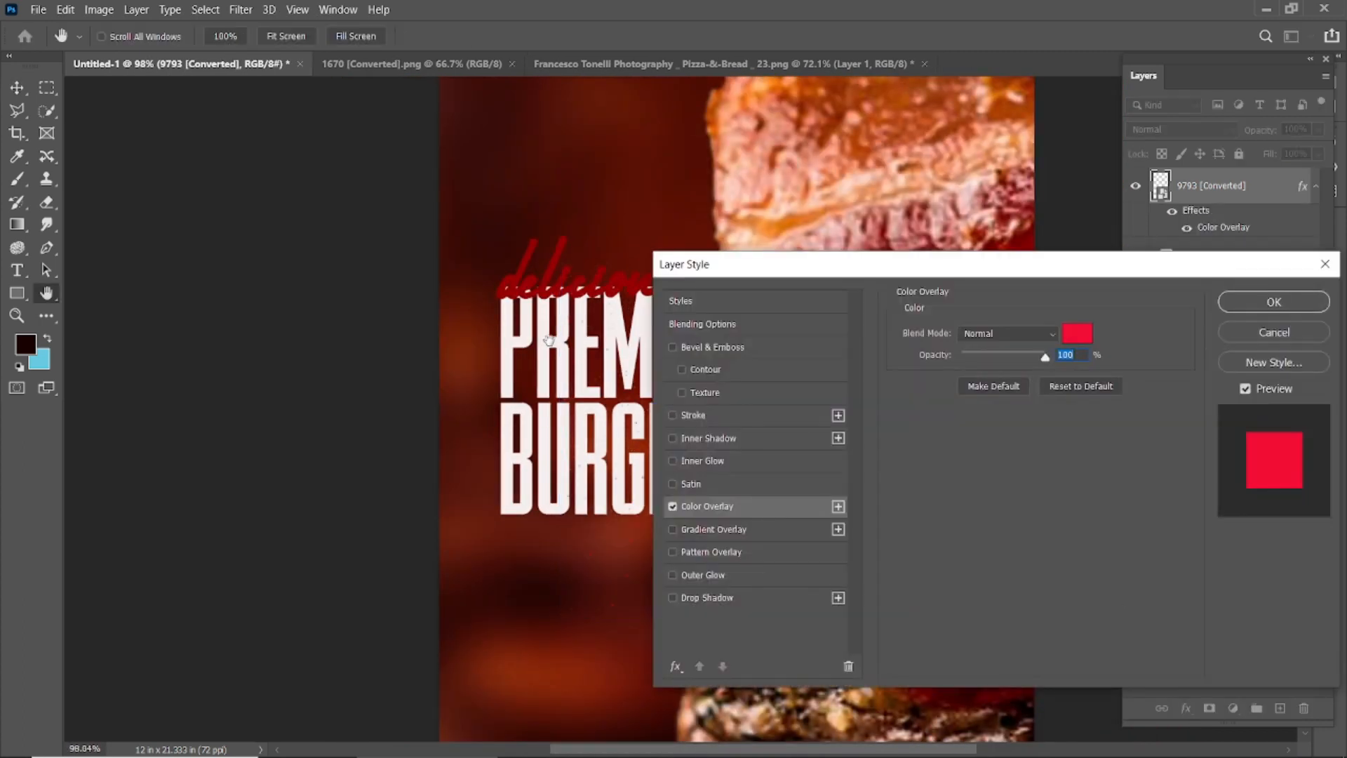
pyautogui.click(1076, 333)
pyautogui.click(517, 277)
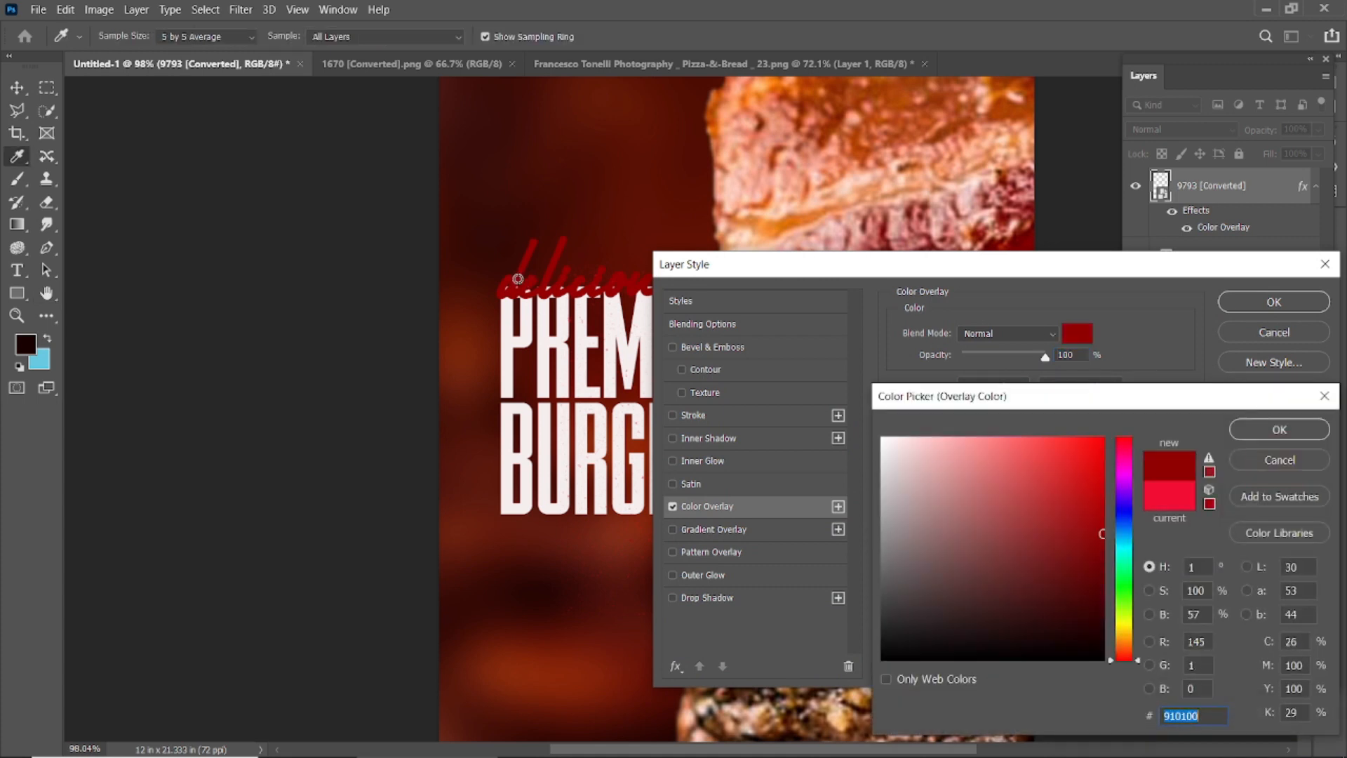
pyautogui.click(1294, 436)
pyautogui.click(1259, 309)
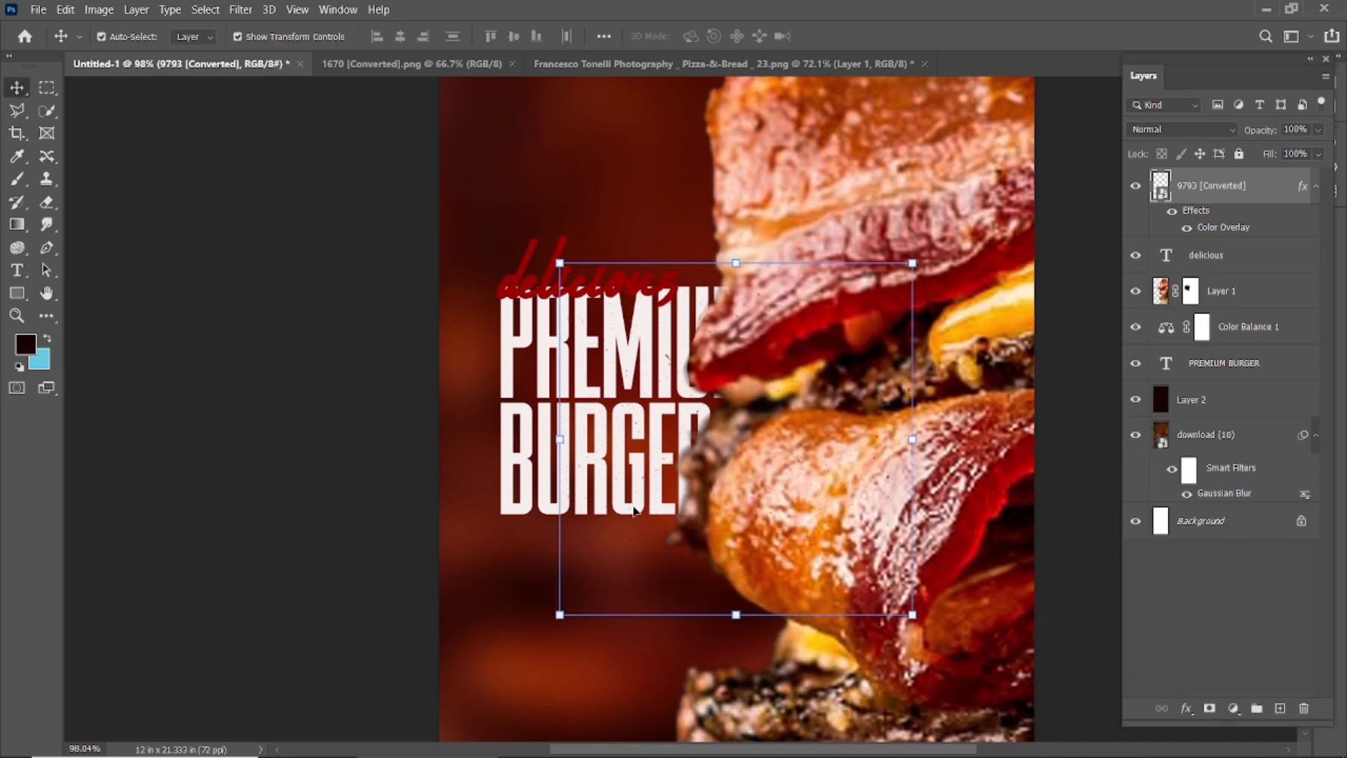
# Position the speckle texture over the "PREMIUM BURGER" headline and scale it to about 304% to cover the letters
pyautogui.hotkey('ctrl', 't')
pyautogui.moveTo(609, 461); pyautogui.dragTo(521, 423)
pyautogui.scroll(-3, 531, 456)
pyautogui.moveTo(740, 546); pyautogui.dragTo(939, 688)
pyautogui.scroll(3, 617, 452)
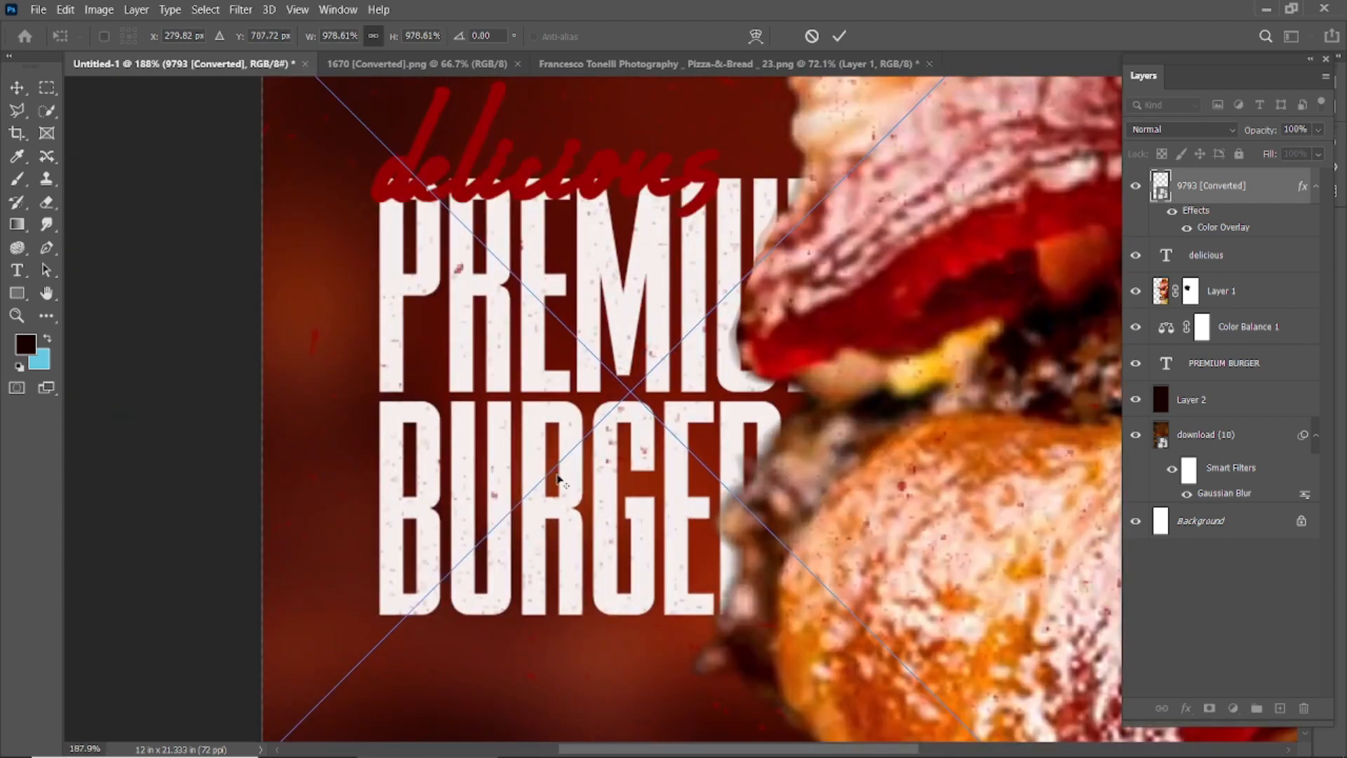
pyautogui.scroll(-6, 558, 479)
pyautogui.moveTo(424, 187); pyautogui.dragTo(548, 307)
pyautogui.scroll(5, 596, 364)
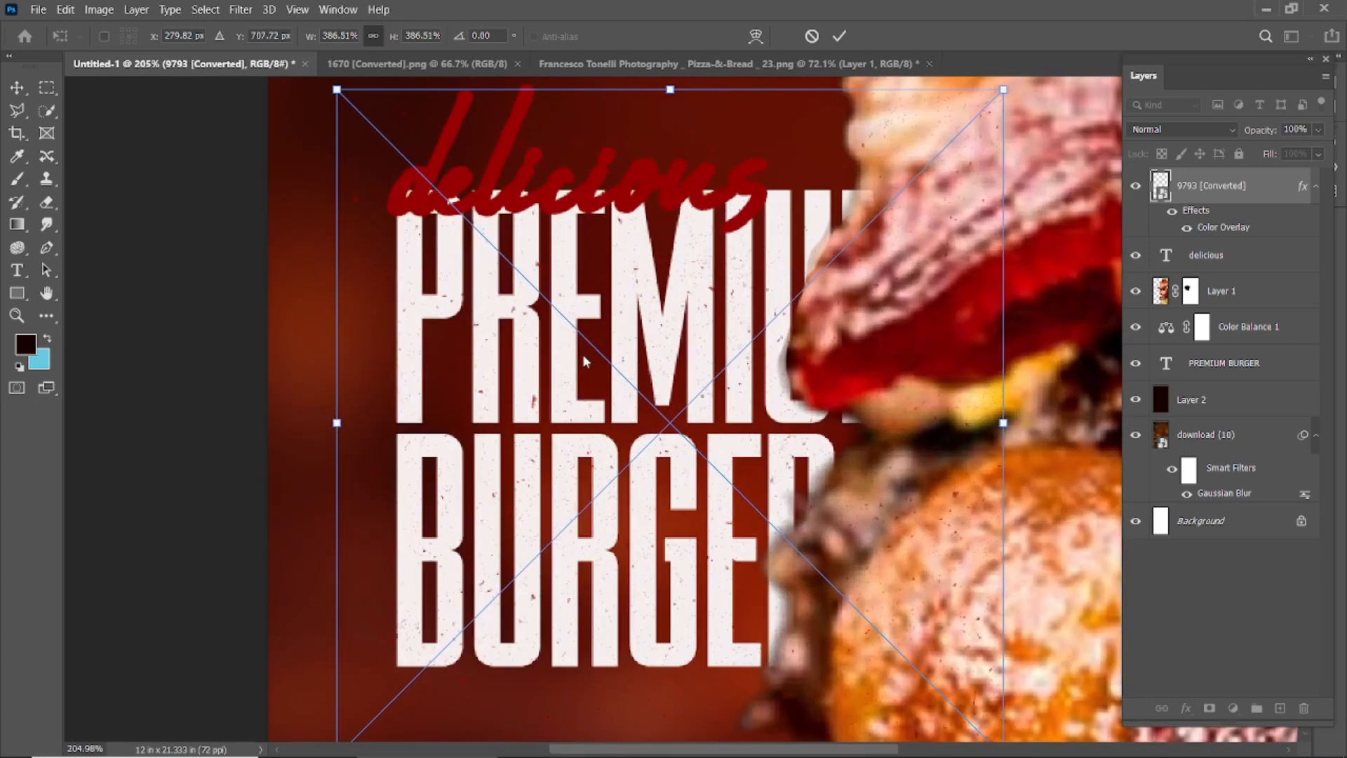
pyautogui.scroll(-2, 581, 356)
pyautogui.moveTo(394, 155); pyautogui.dragTo(448, 209)
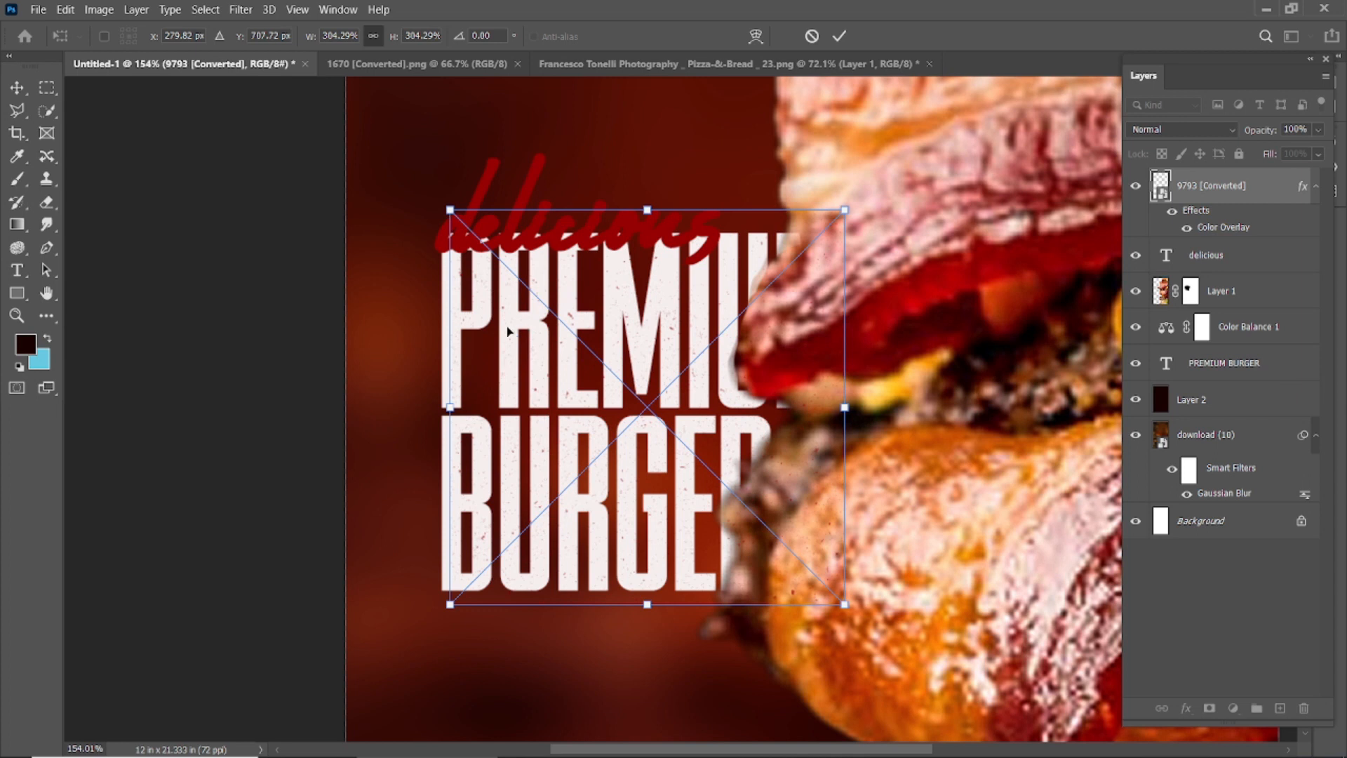
pyautogui.click(839, 36)
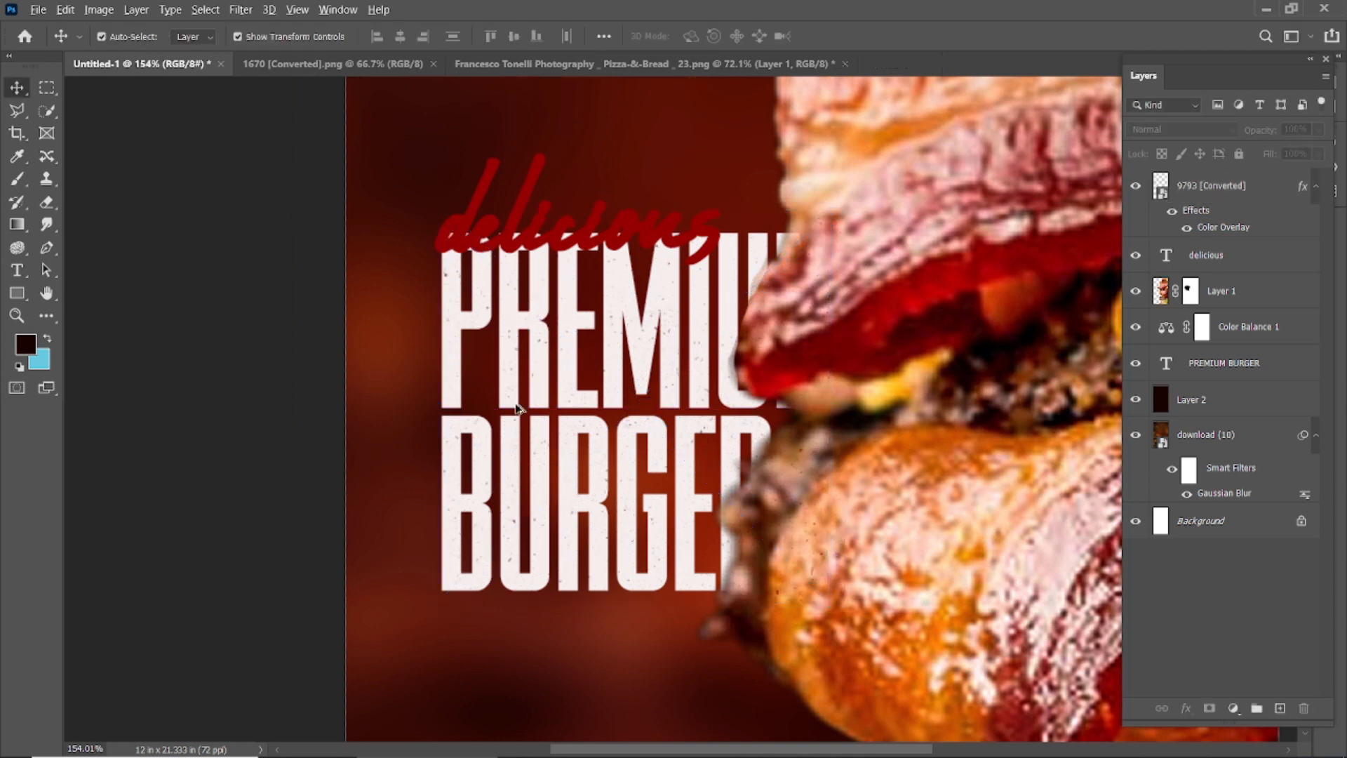
# Move the speckle texture layer directly above "PREMIUM BURGER" and clip it to the headline text
pyautogui.moveTo(1192, 190); pyautogui.dragTo(1229, 352)
pyautogui.keyDown('alt'); pyautogui.click(1223, 340); pyautogui.keyUp('alt')
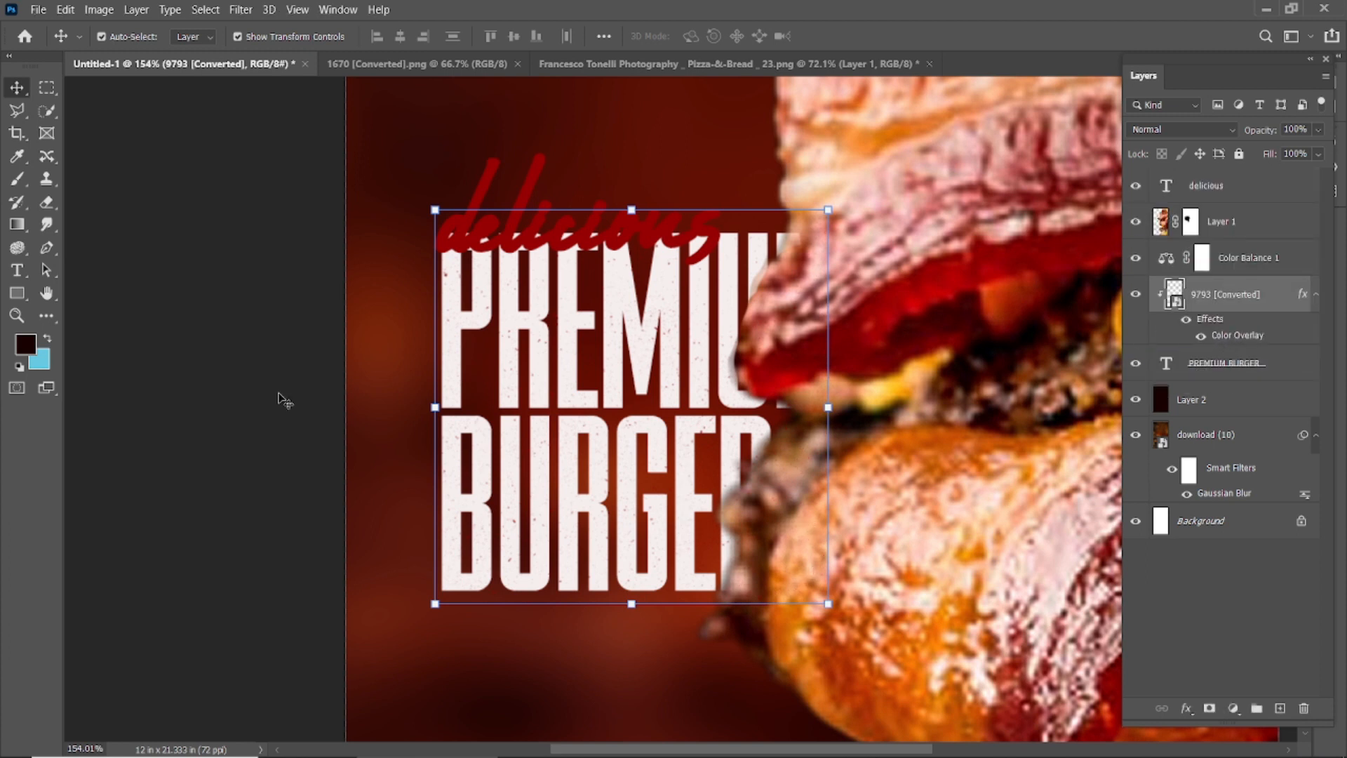
pyautogui.click(281, 396)
pyautogui.scroll(-8, 422, 438)
pyautogui.scroll(4, 563, 539)
pyautogui.scroll(3, 565, 540)
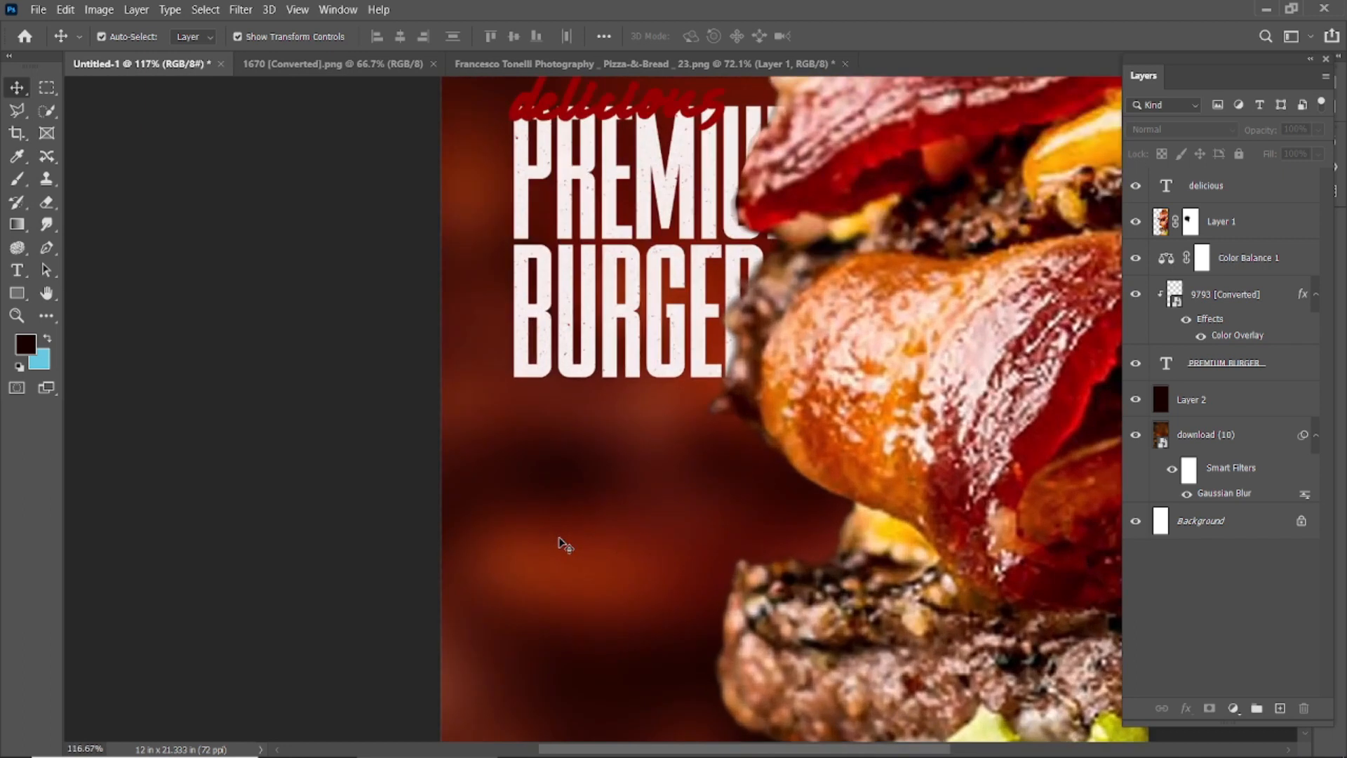
# Start a text below "PREMIUM BURGER" in the Adecion Regular font at 22 pt with an off-white color
pyautogui.click(17, 270)
pyautogui.click(253, 36)
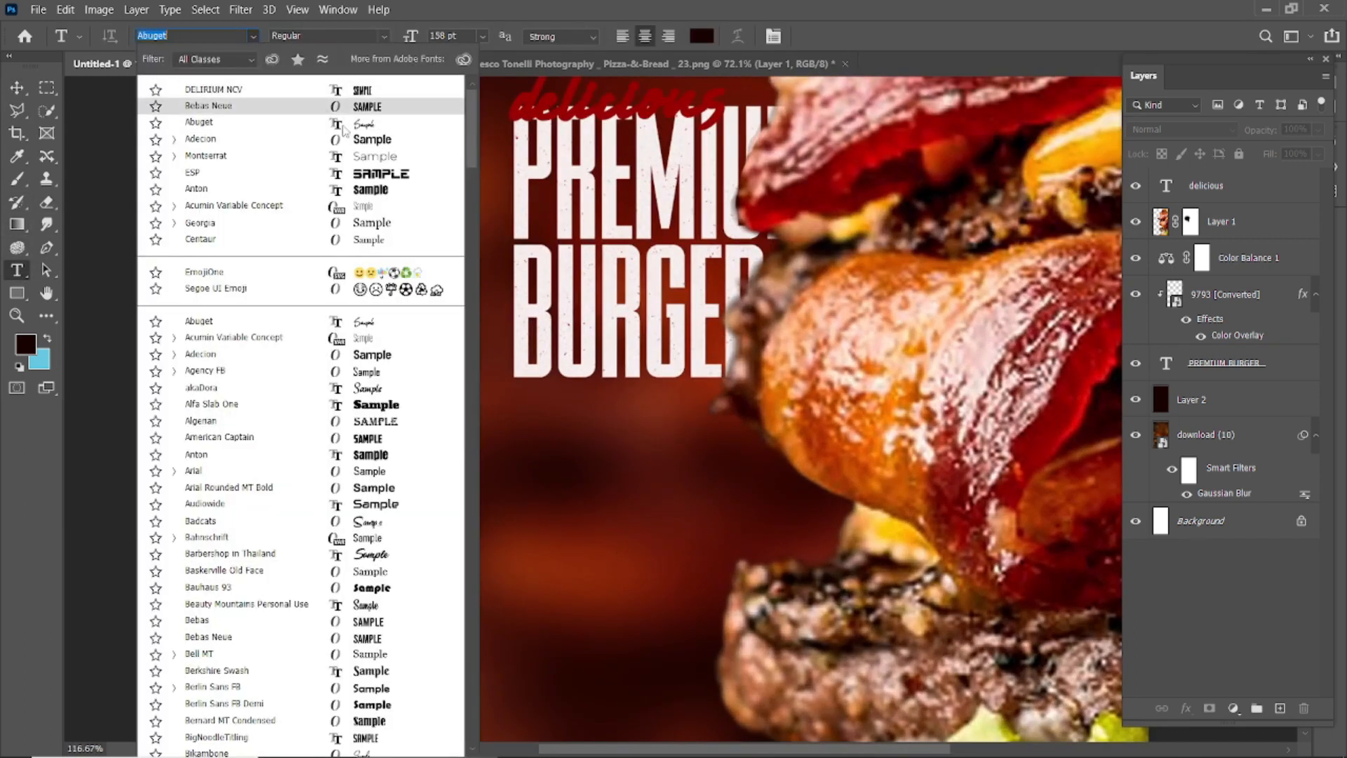
pyautogui.click(361, 136)
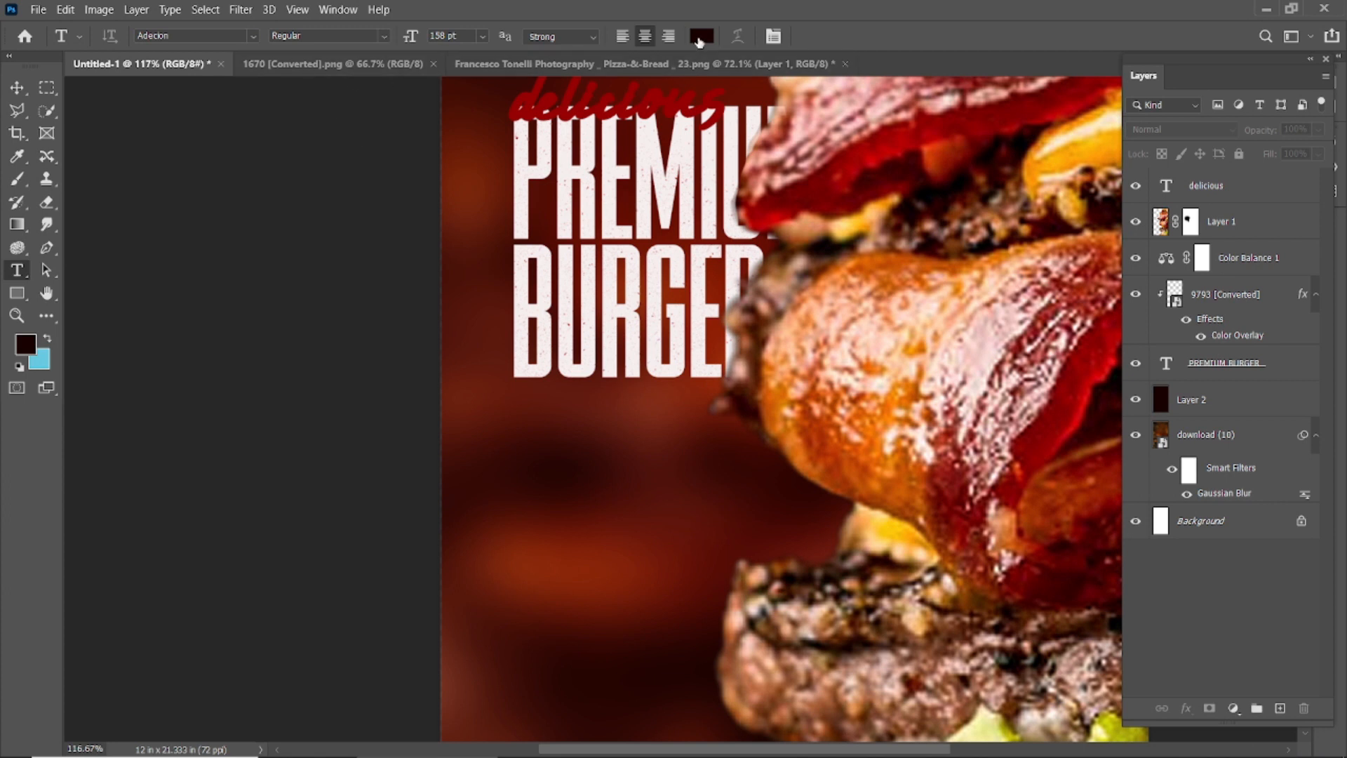
pyautogui.click(701, 36)
pyautogui.click(607, 281)
pyautogui.click(1260, 432)
pyautogui.click(567, 488)
pyautogui.moveTo(411, 37); pyautogui.dragTo(361, 68)
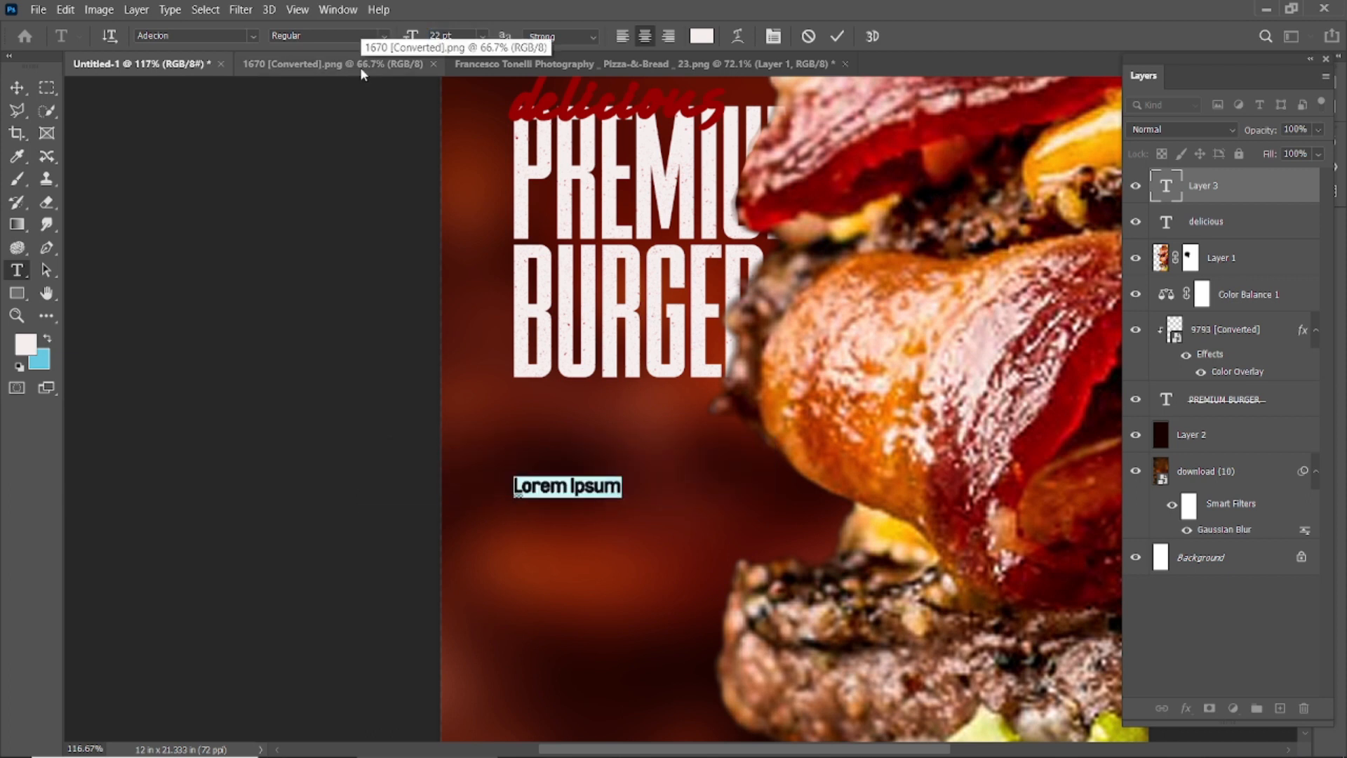
pyautogui.write('hERE OU')
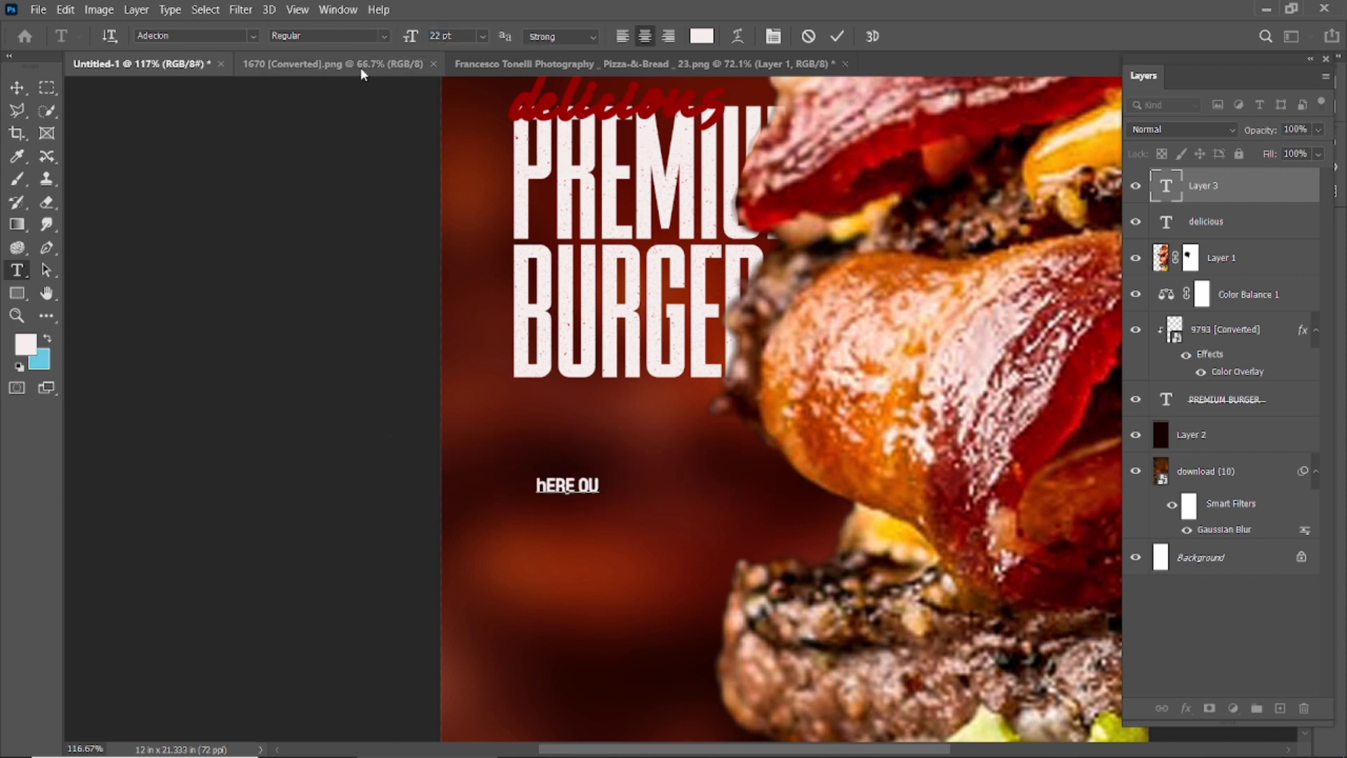
pyautogui.write('H')
pyautogui.press('BackSpace')
pyautogui.press('BackSpace')
pyautogui.press('BackSpace')
pyautogui.press('BackSpace')
pyautogui.press('BackSpace')
pyautogui.press('BackSpace')
pyautogui.press('BackSpace')
pyautogui.press('BackSpace')
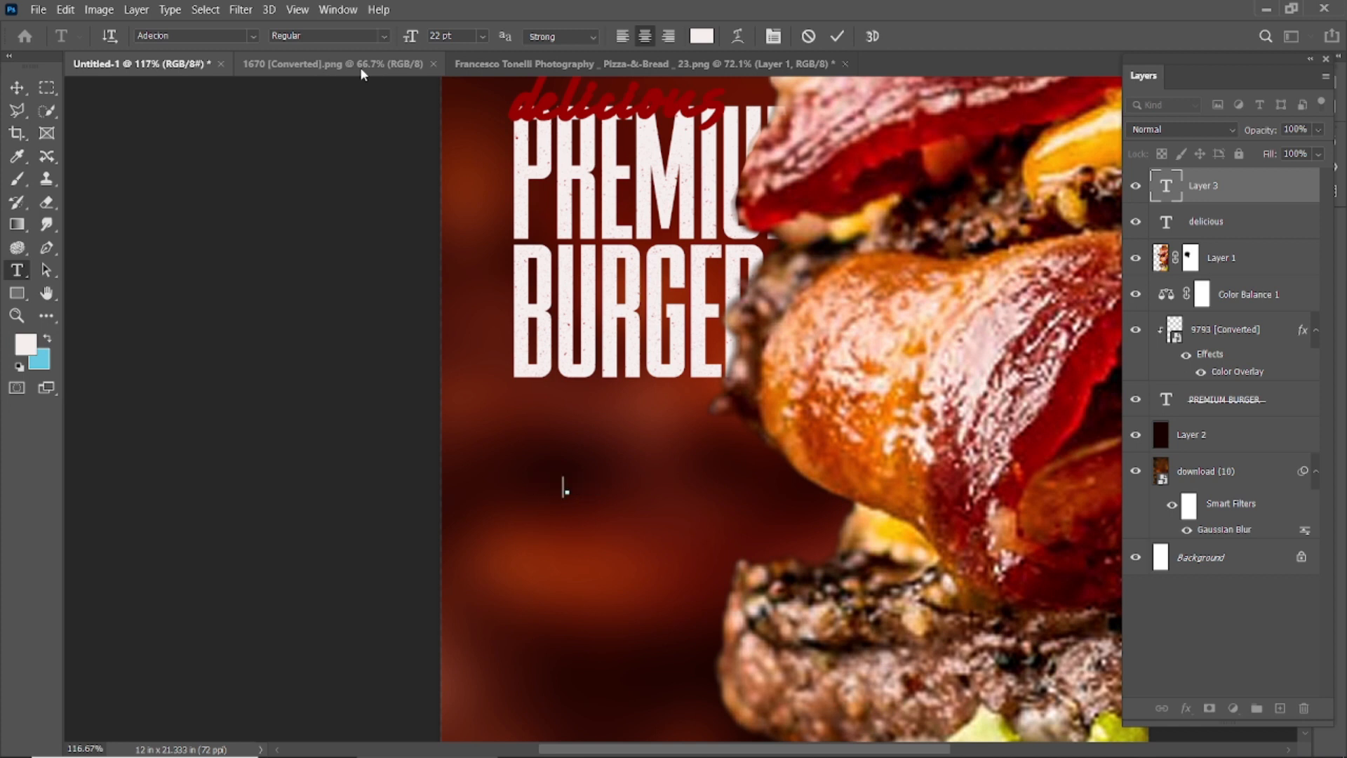
# Enter the tagline "Here you can find that respectable hamburger" on three lines and left-align it
pyautogui.write('Here you can find ')
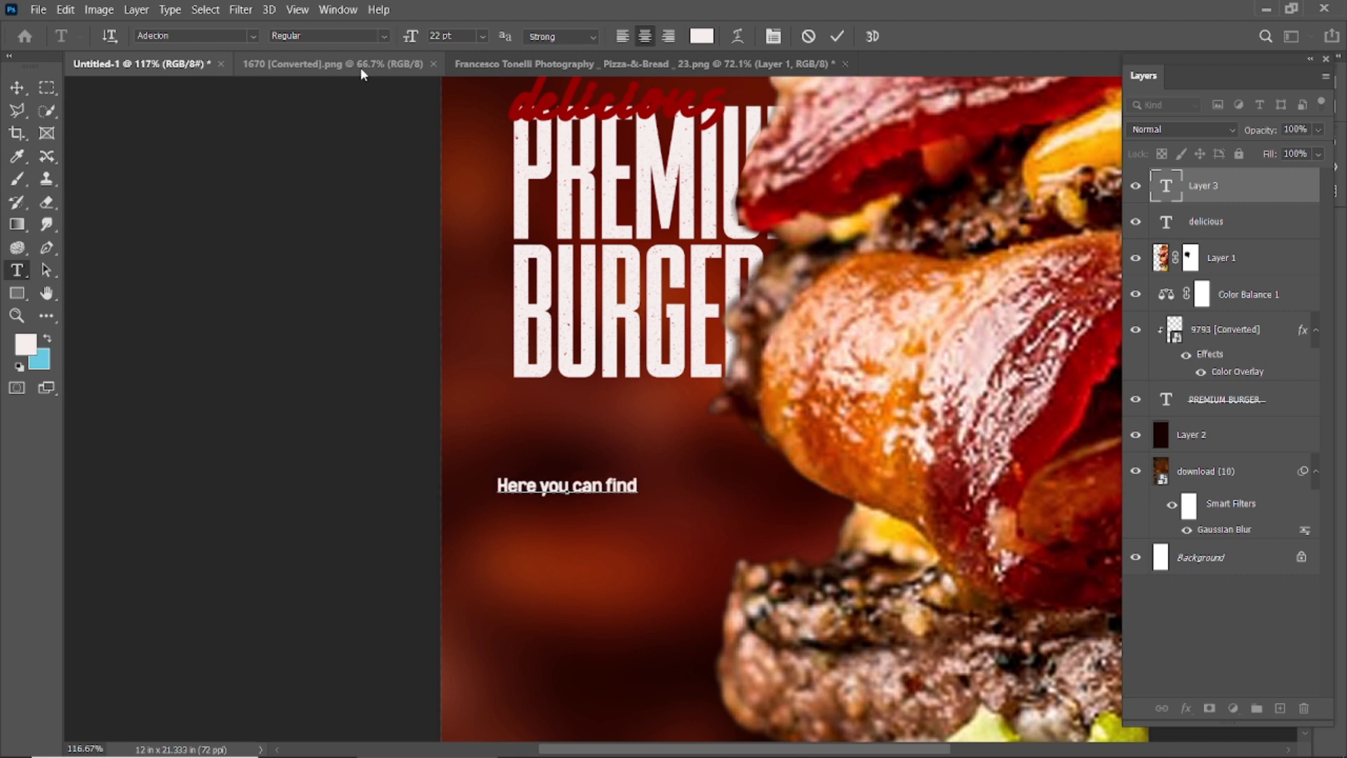
pyautogui.write('that respectable')
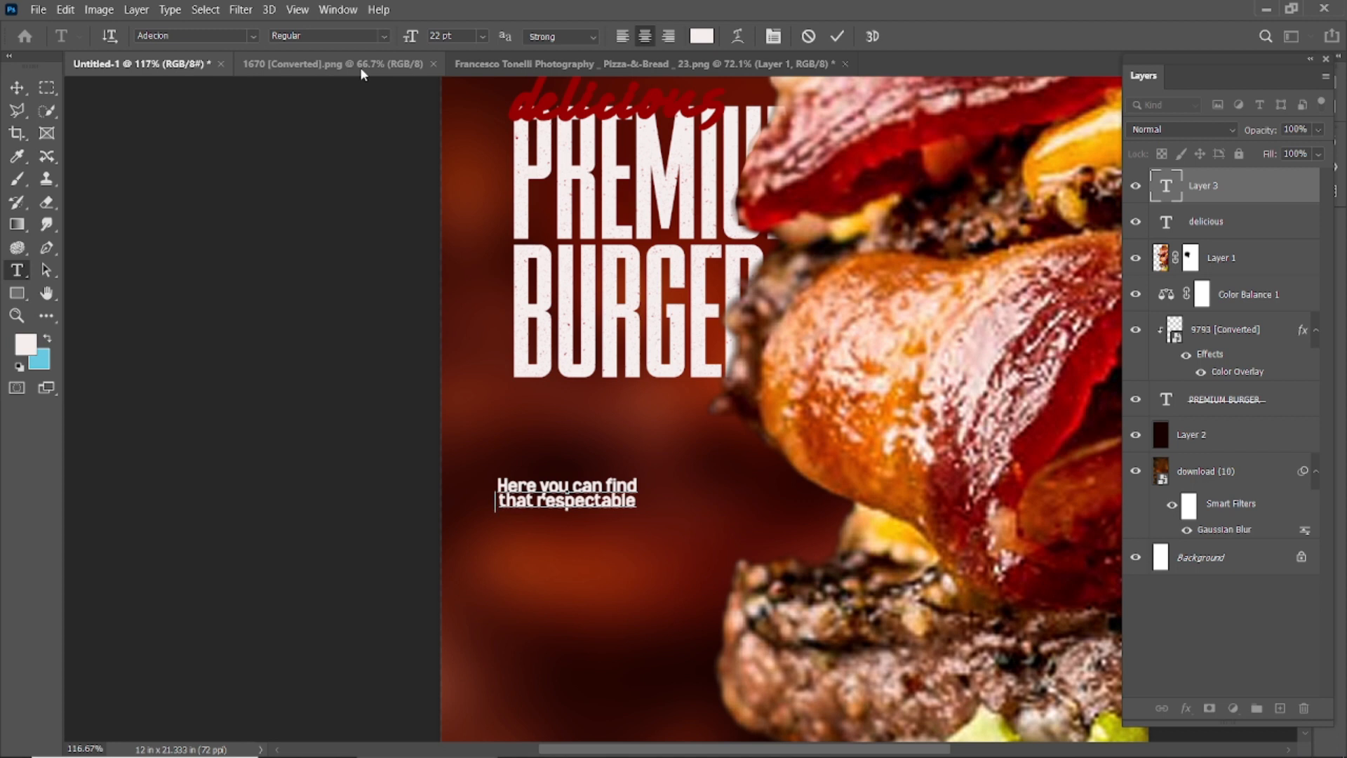
pyautogui.write(' hamburger')
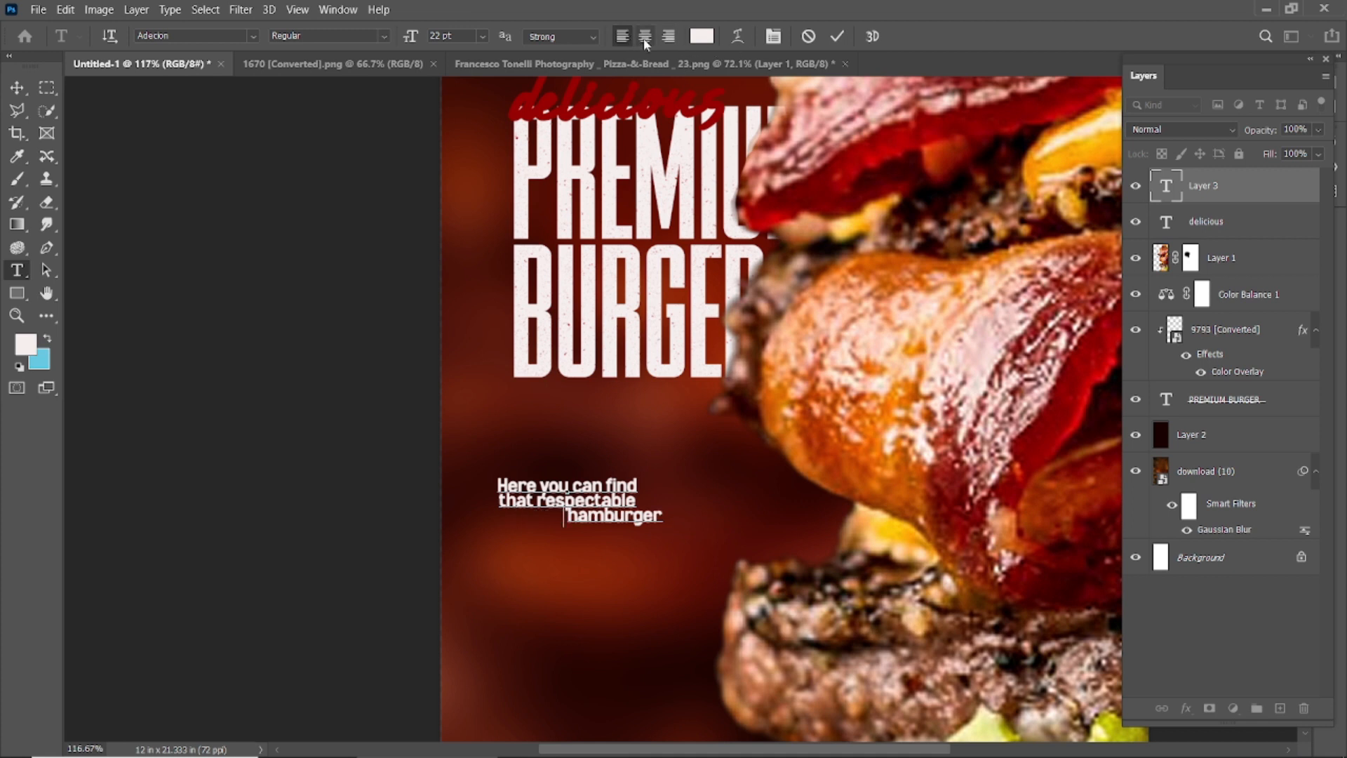
pyautogui.click(837, 36)
pyautogui.doubleClick(1166, 186)
pyautogui.click(622, 35)
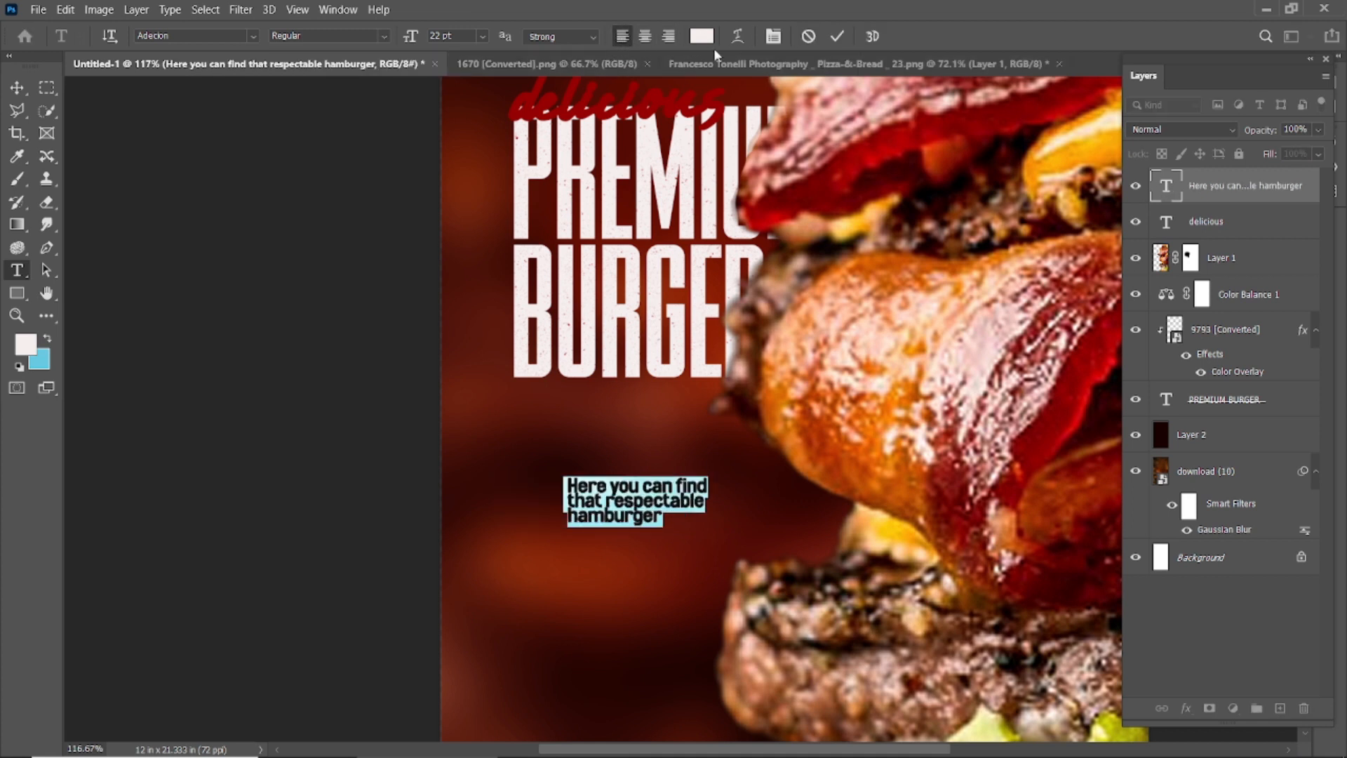
pyautogui.click(836, 35)
# Set the tagline's leading to 23 pt and its tracking to -20
pyautogui.doubleClick(1166, 186)
pyautogui.hotkey('ctrl', 't')
pyautogui.moveTo(1074, 148); pyautogui.dragTo(1080, 149)
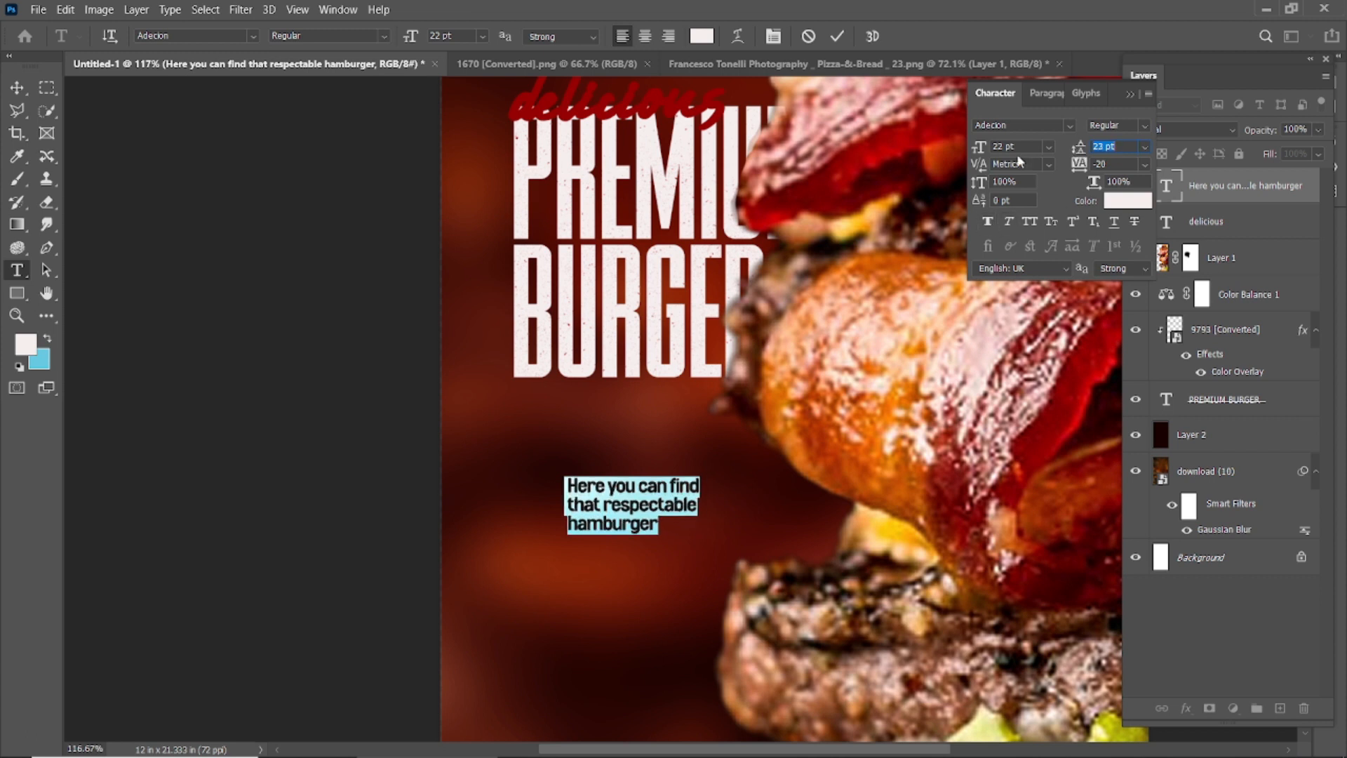
pyautogui.click(837, 36)
pyautogui.press('v')
pyautogui.click(323, 400)
pyautogui.scroll(-5, 340, 414)
pyautogui.scroll(3, 631, 538)
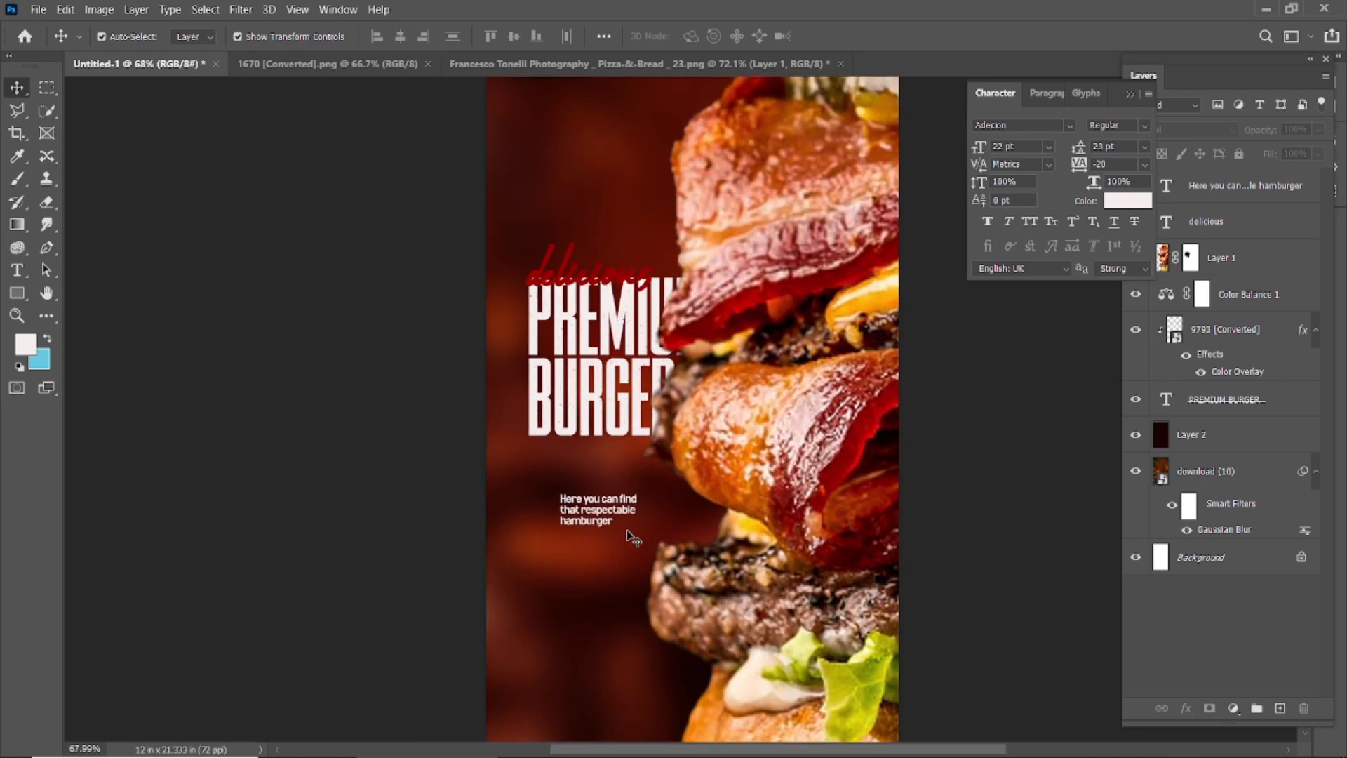
# Try to recolor the word "hamburger" in the tagline to dark red 950100 sampled from "delicious"
pyautogui.scroll(3, 559, 541)
pyautogui.click(575, 516)
pyautogui.doubleClick(575, 515)
pyautogui.moveTo(562, 511); pyautogui.dragTo(655, 511)
pyautogui.scroll(2, 654, 519)
pyautogui.click(703, 37)
pyautogui.click(539, 163)
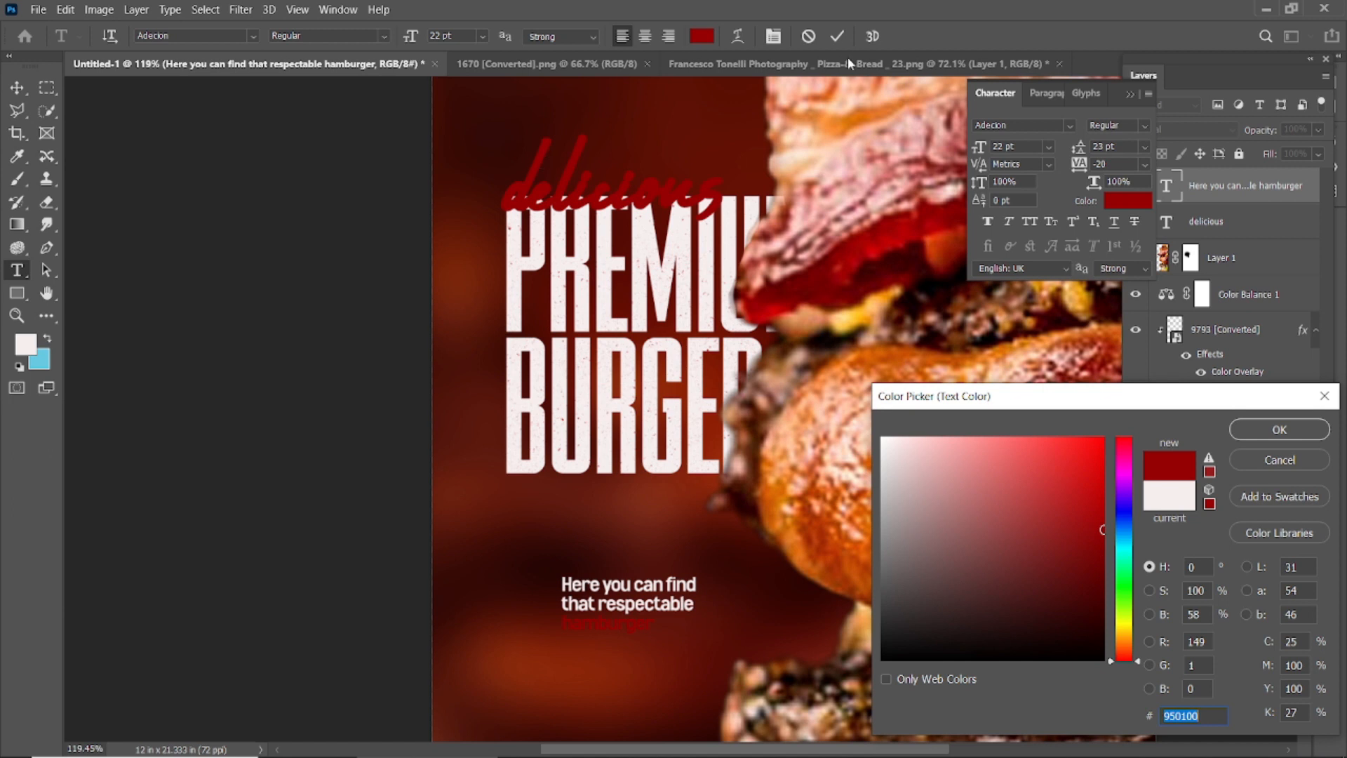
pyautogui.press('Escape')
pyautogui.click(216, 388)
pyautogui.press('v')
pyautogui.click(216, 389)
# Draw a rectangle of about 130 × 26 px over "hamburger" in the tagline and fill it with dark red
pyautogui.moveTo(569, 662); pyautogui.dragTo(709, 526)
pyautogui.click(18, 293)
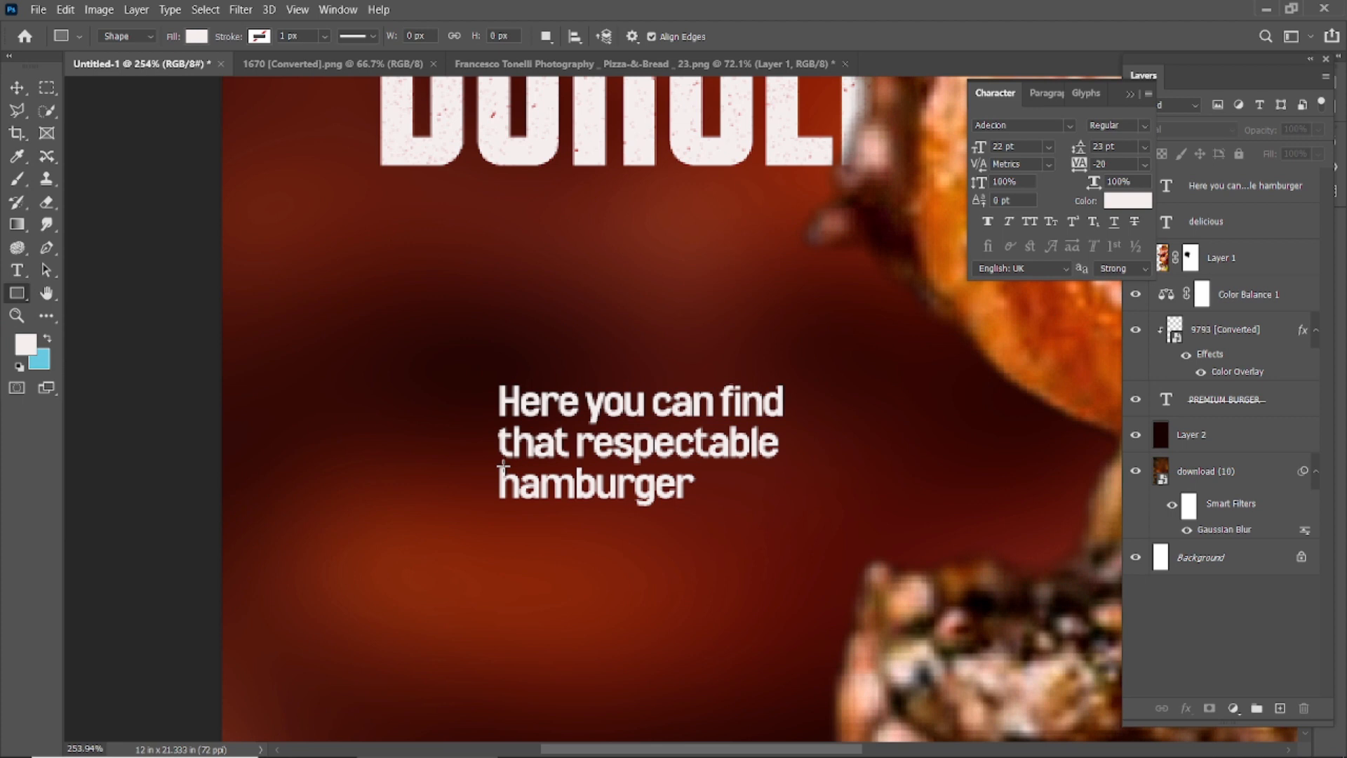
pyautogui.moveTo(488, 466); pyautogui.dragTo(719, 507)
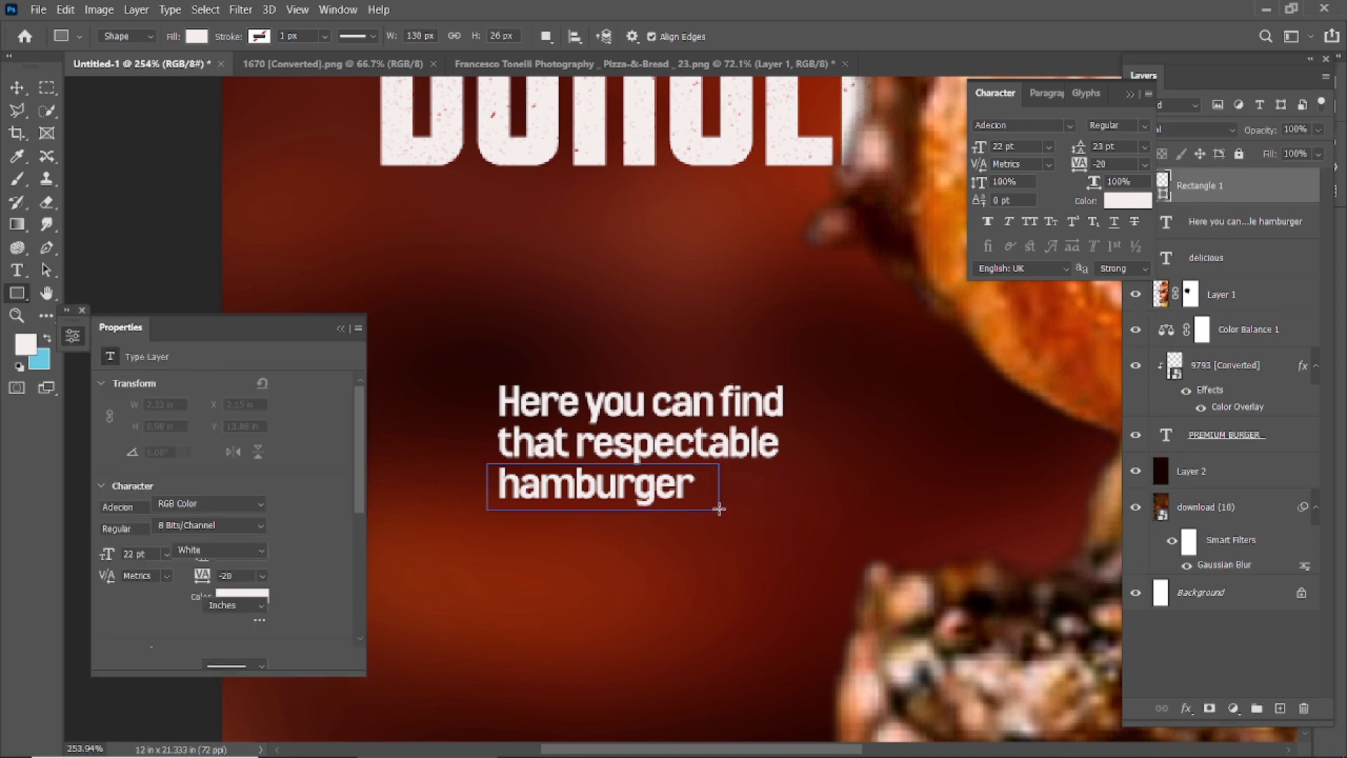
pyautogui.click(156, 512)
pyautogui.click(174, 550)
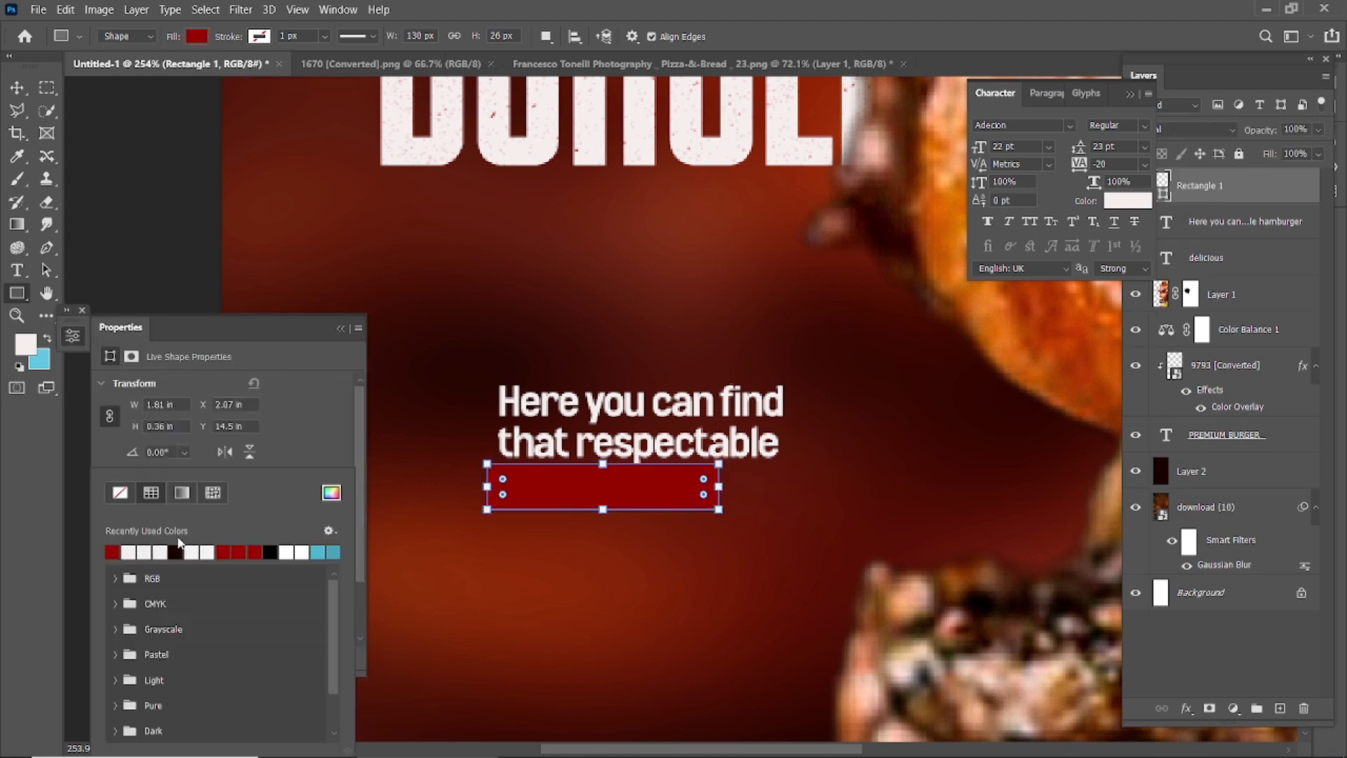
# Move the red rectangle layer directly beneath the tagline text layer
pyautogui.click(338, 328)
pyautogui.click(17, 87)
pyautogui.click(943, 354)
pyautogui.click(1129, 94)
pyautogui.moveTo(1196, 186); pyautogui.dragTo(1196, 239)
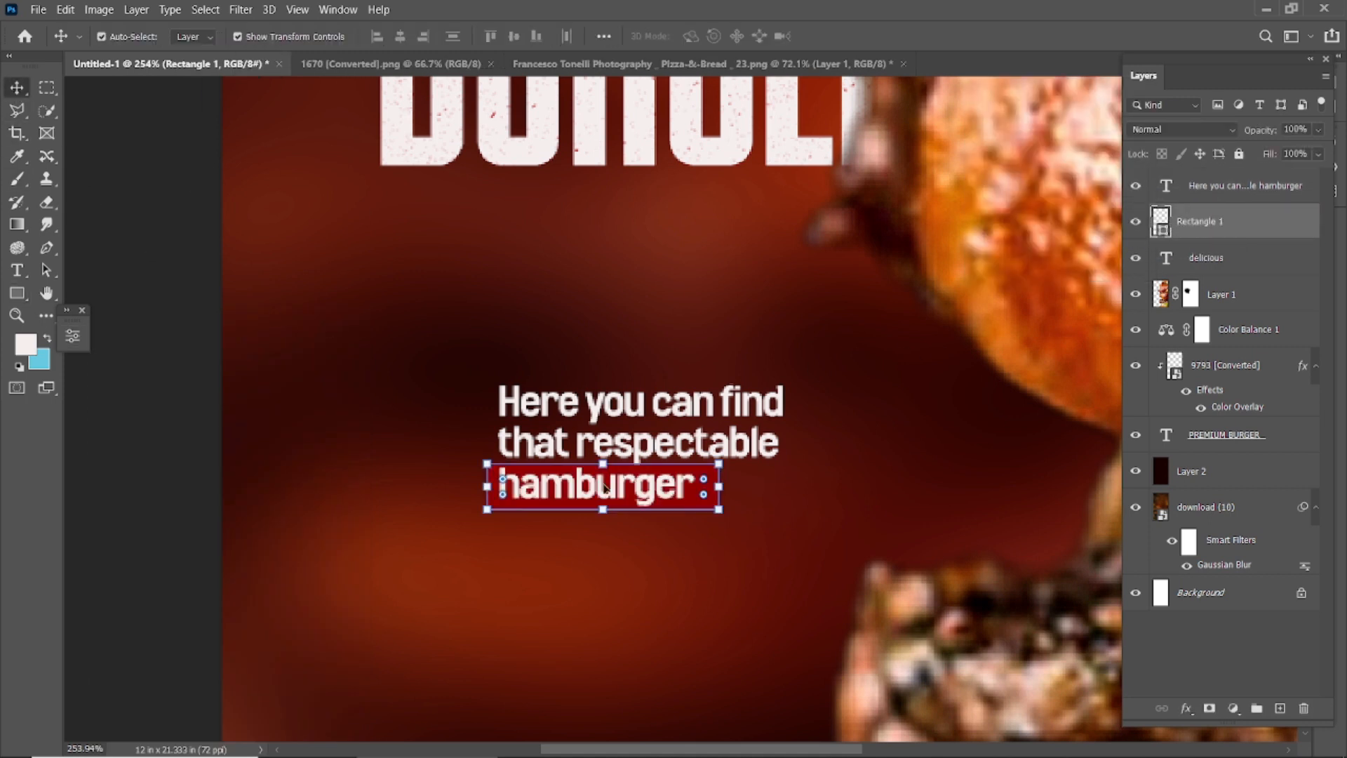
# Adjust the spacing around "hamburger" and narrow the red rectangle to fit the word
pyautogui.doubleClick(500, 484)
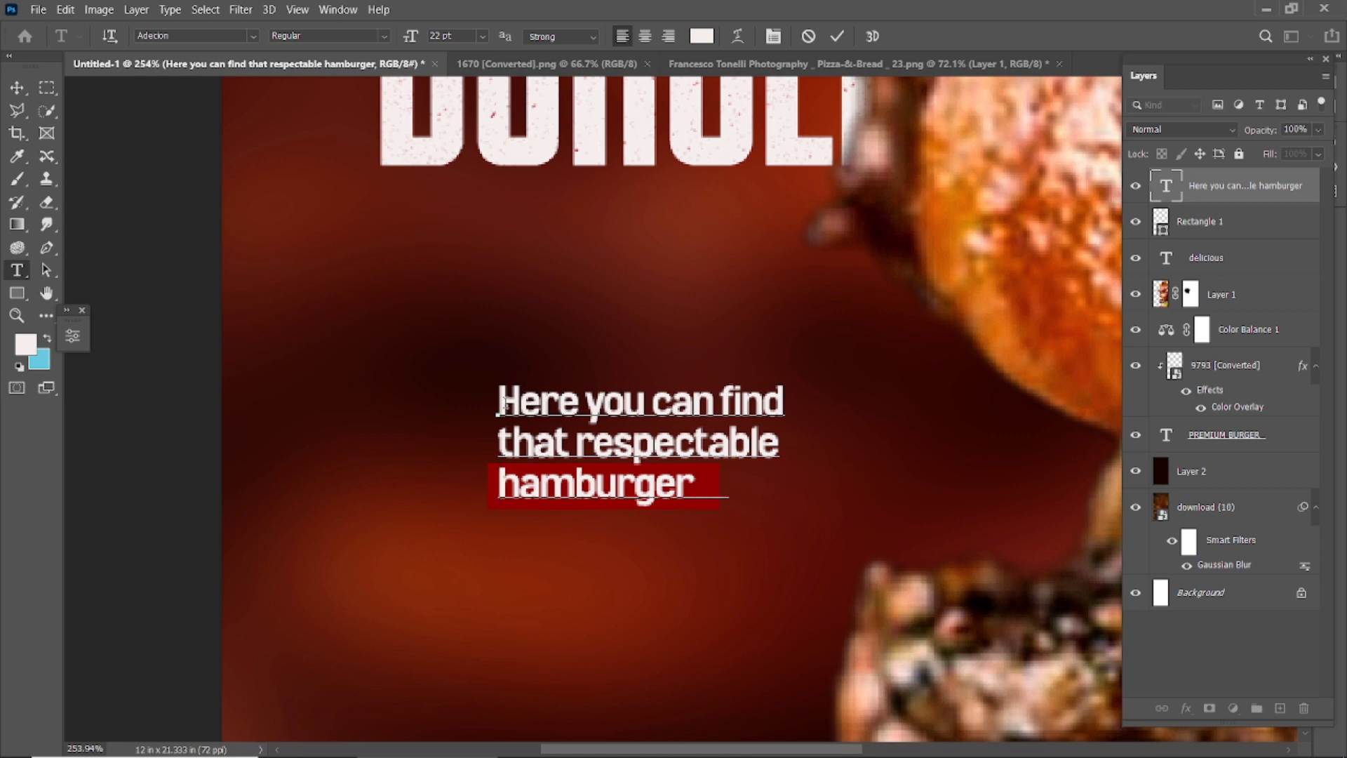
pyautogui.click(18, 88)
pyautogui.click(701, 539)
pyautogui.click(706, 502)
pyautogui.click(702, 511)
pyautogui.click(703, 506)
pyautogui.moveTo(719, 486); pyautogui.dragTo(707, 486)
pyautogui.click(868, 37)
pyautogui.click(183, 302)
pyautogui.scroll(-8, 600, 510)
pyautogui.scroll(2, 335, 491)
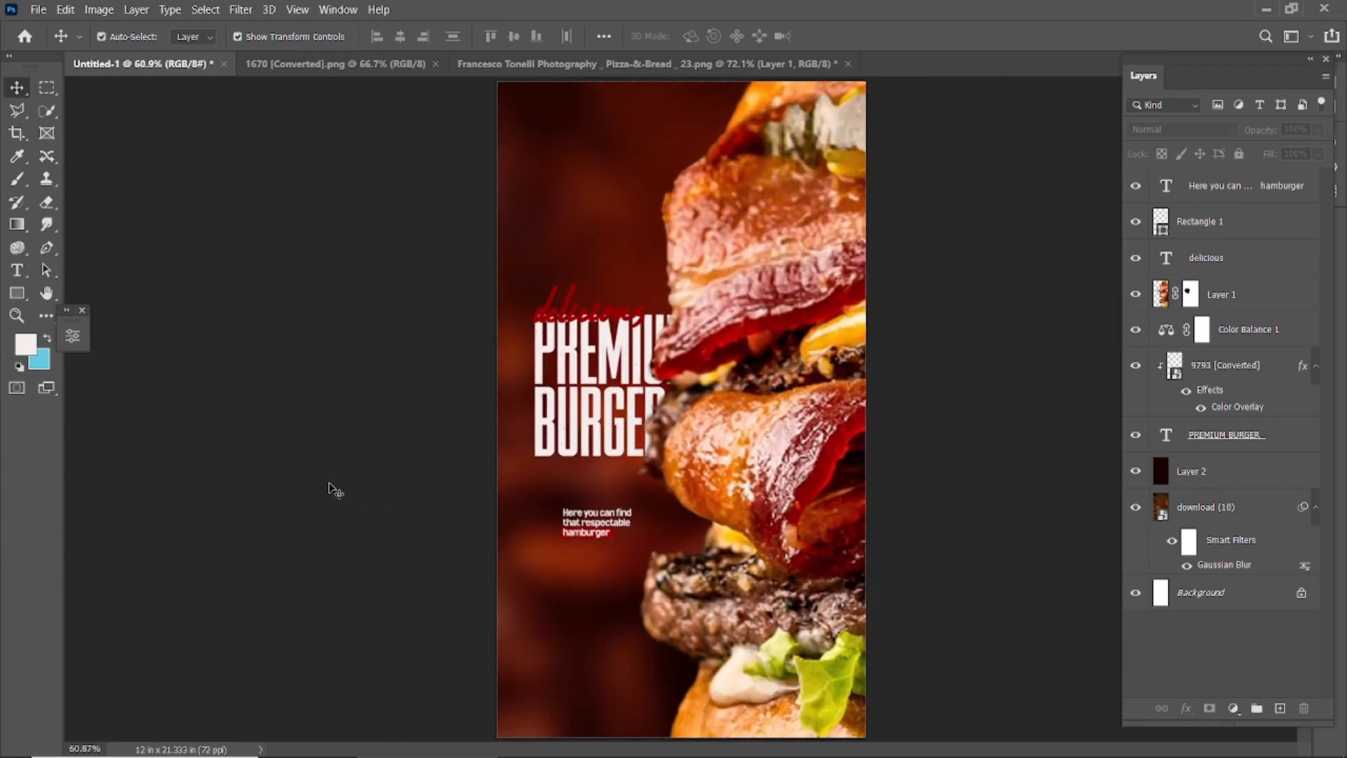
# Move the tagline and its red rectangle together up under "BURGER", aligned with the headline's left edge
pyautogui.click(1244, 185)
pyautogui.keyDown('shift'); pyautogui.click(1196, 221); pyautogui.keyUp('shift')
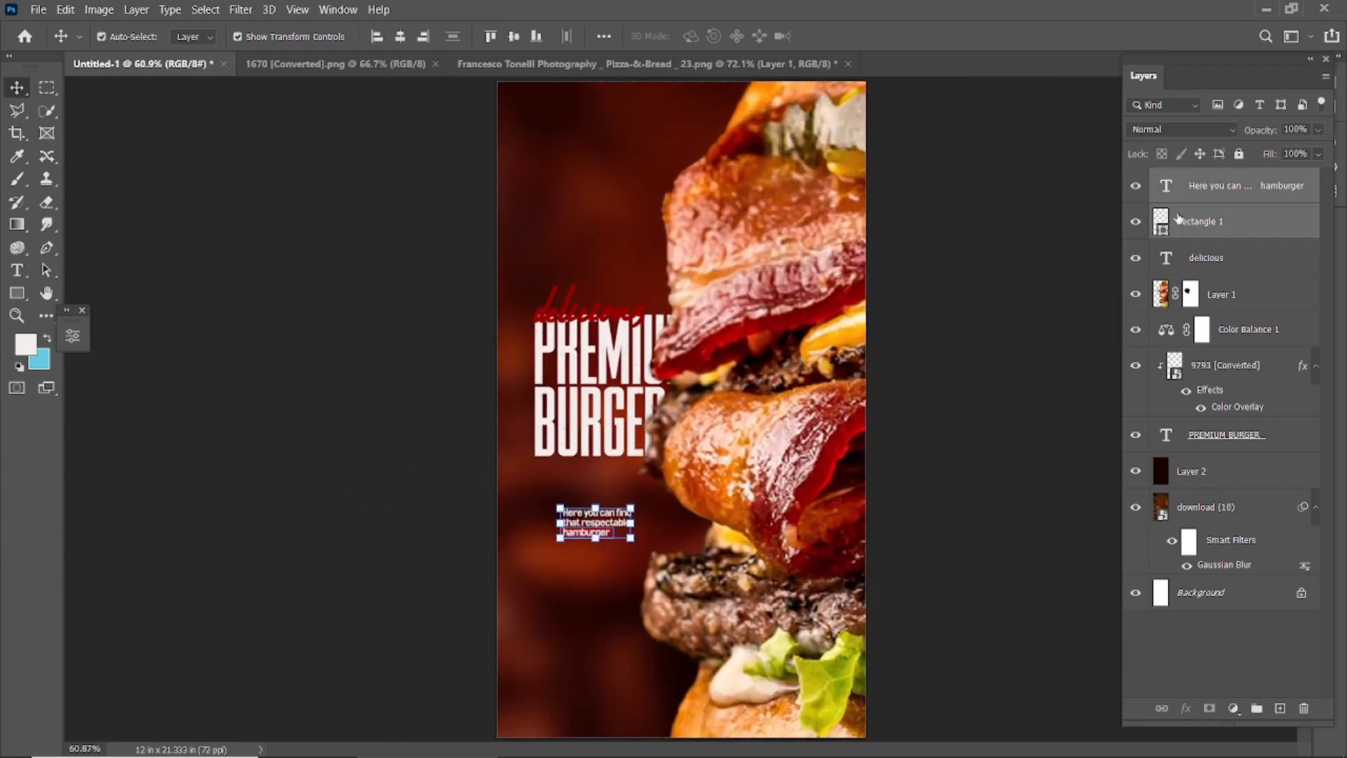
pyautogui.hotkey('ctrl', 't')
pyautogui.scroll(4, 551, 548)
pyautogui.scroll(1, 551, 548)
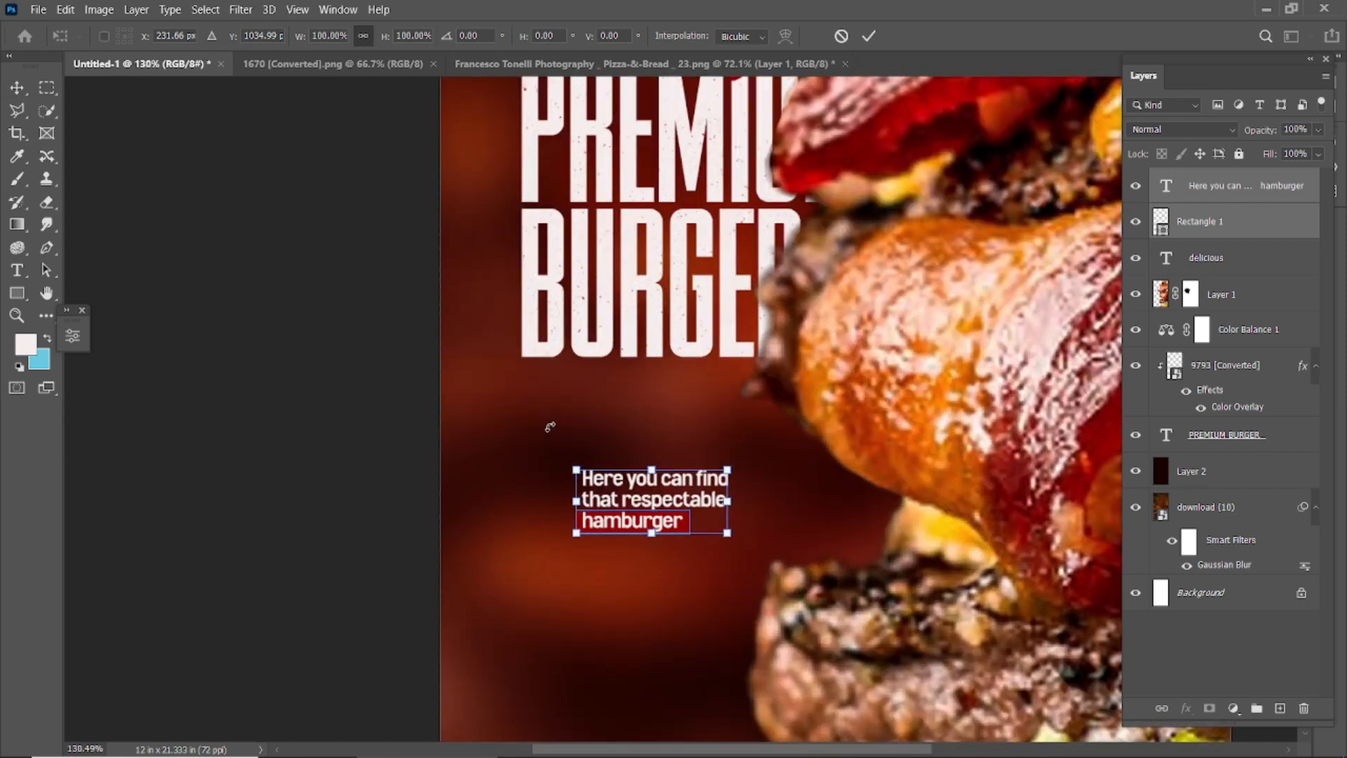
pyautogui.moveTo(613, 500); pyautogui.dragTo(552, 450)
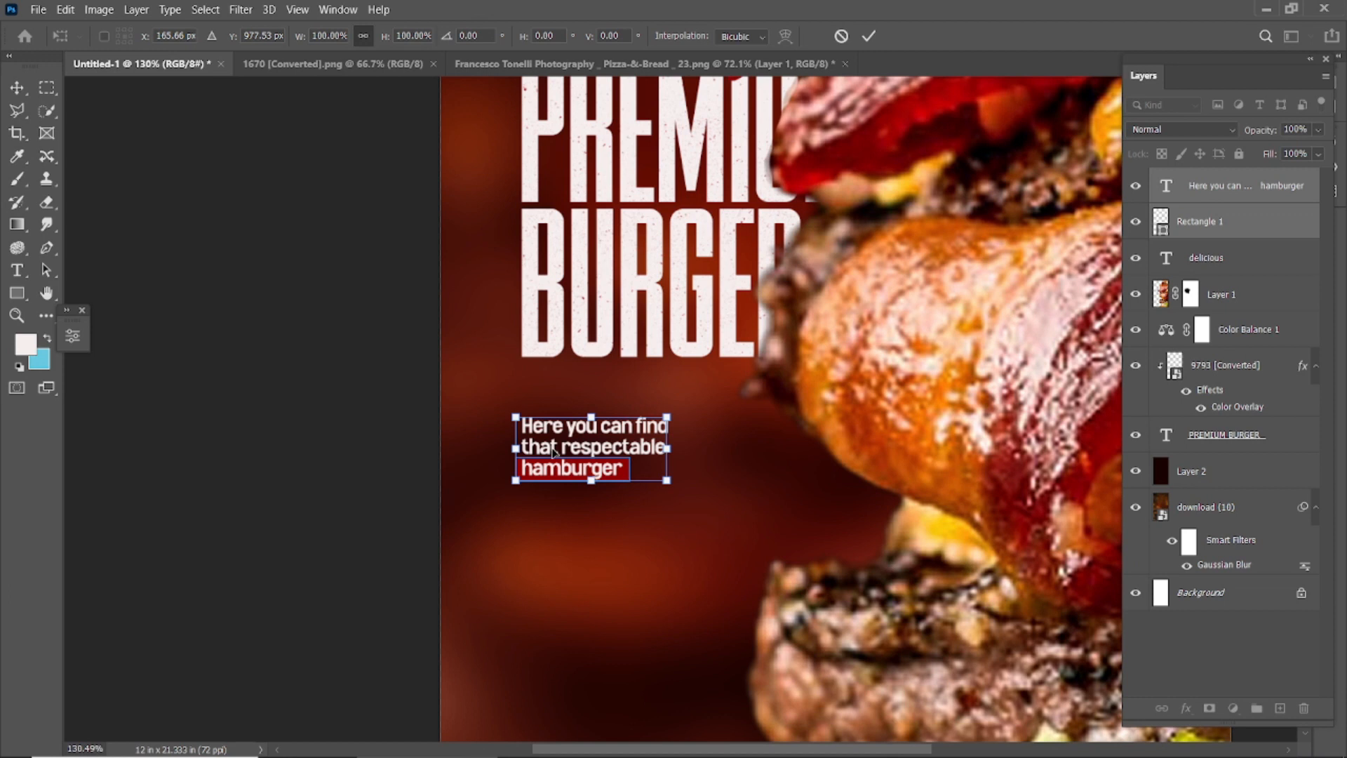
pyautogui.click(868, 36)
pyautogui.click(89, 318)
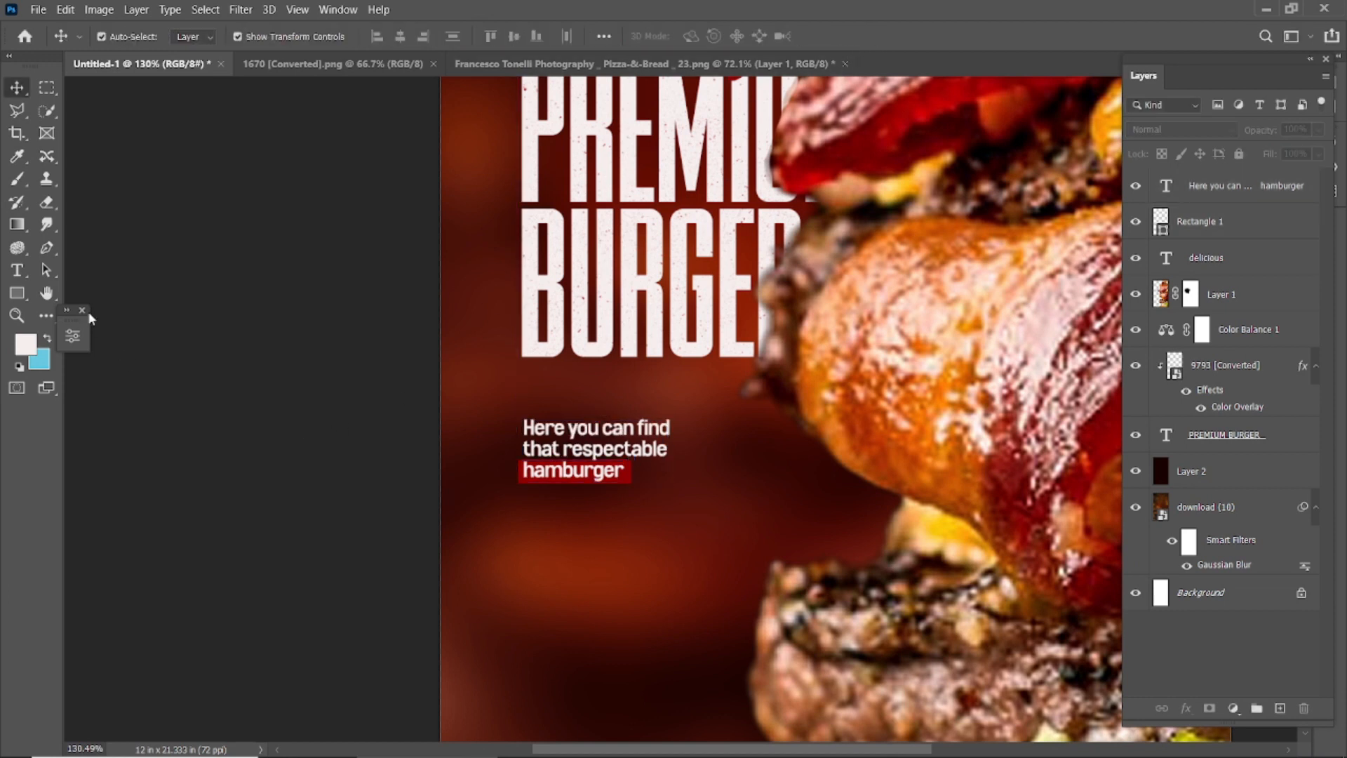
pyautogui.click(82, 310)
pyautogui.hotkey('ctrl', '0')
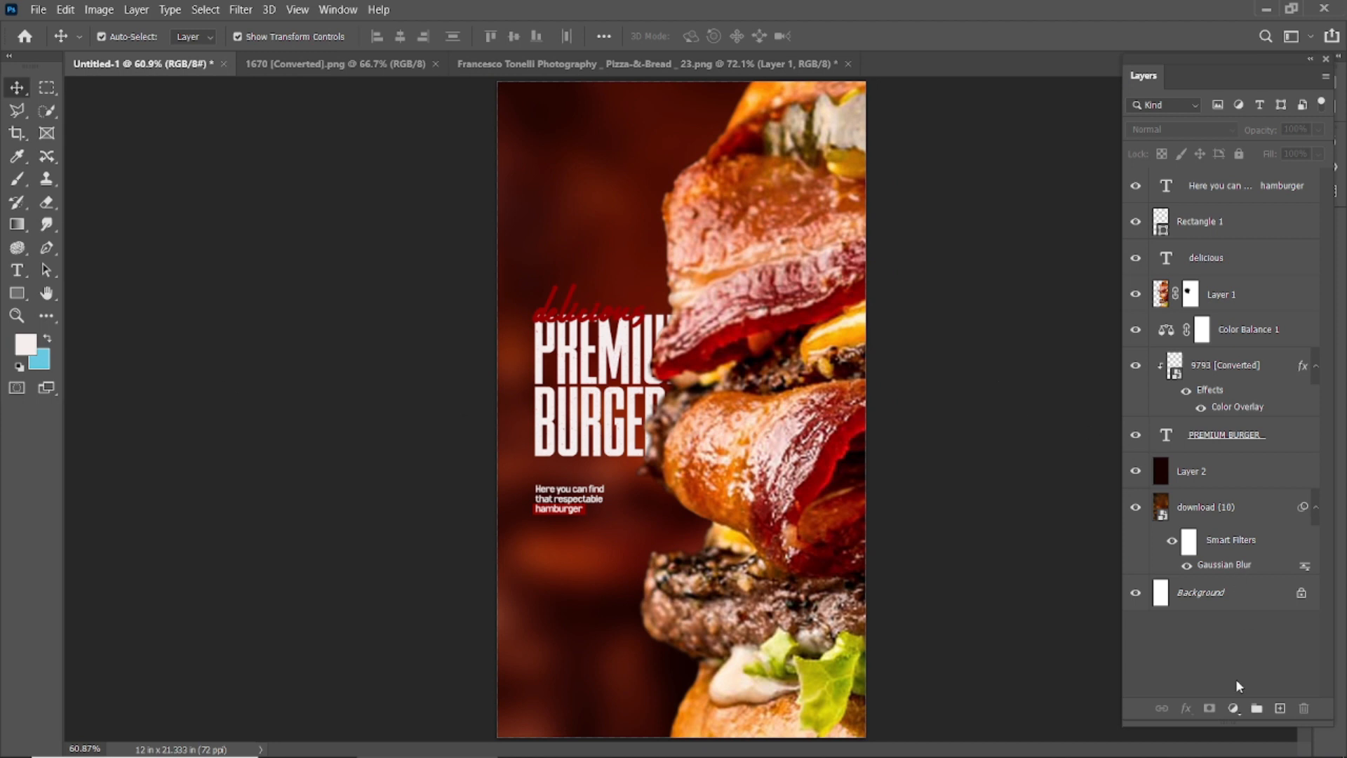
# Add a Curves adjustment layer above all layers and slightly lower the shadows of the RGB curve
pyautogui.click(1232, 708)
pyautogui.click(1233, 489)
pyautogui.moveTo(172, 586)
pyautogui.mouseDown()
pyautogui.moveTo(177, 571)
pyautogui.moveTo(176, 593)
pyautogui.mouseUp()
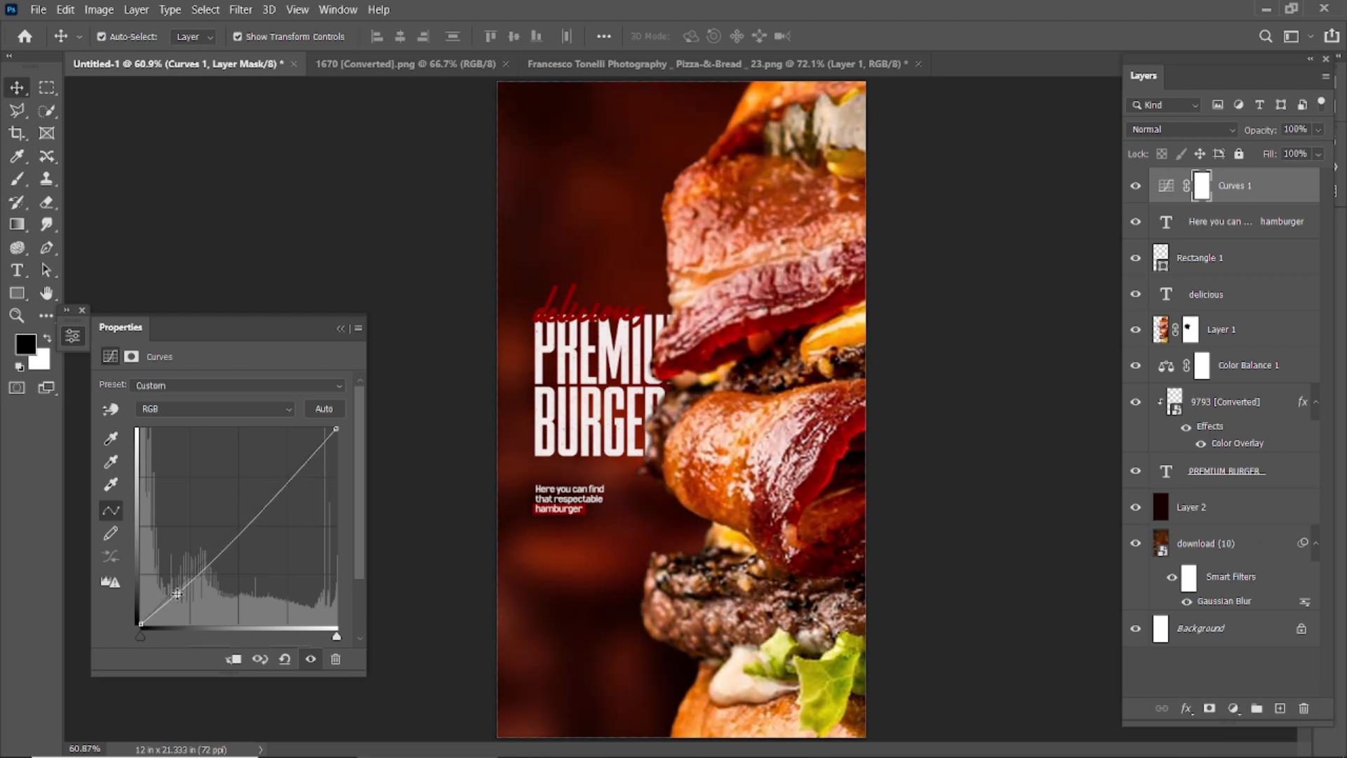
pyautogui.click(339, 328)
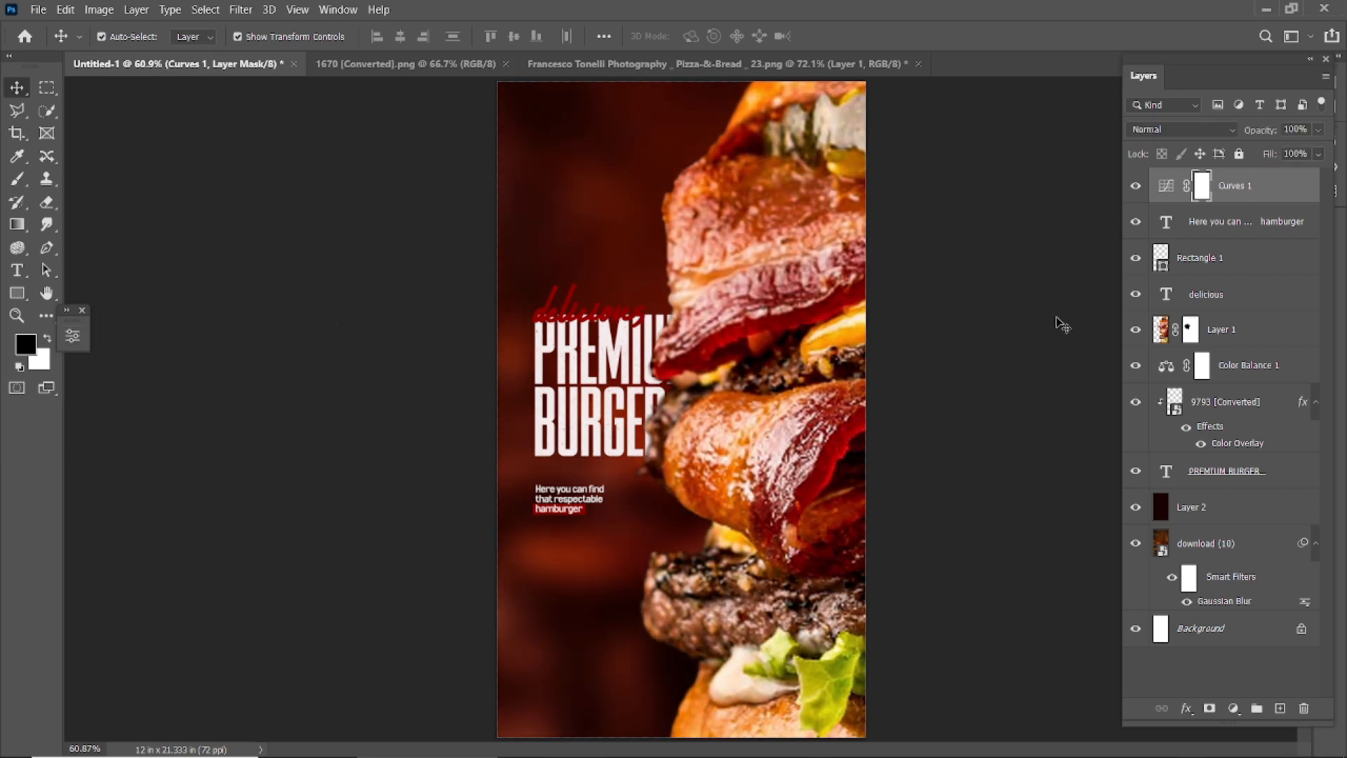
# Try a Color Balance adjustment layer with midtones at Cyan–Red +16 and Yellow–Blue +14, and delete it
pyautogui.click(1238, 713)
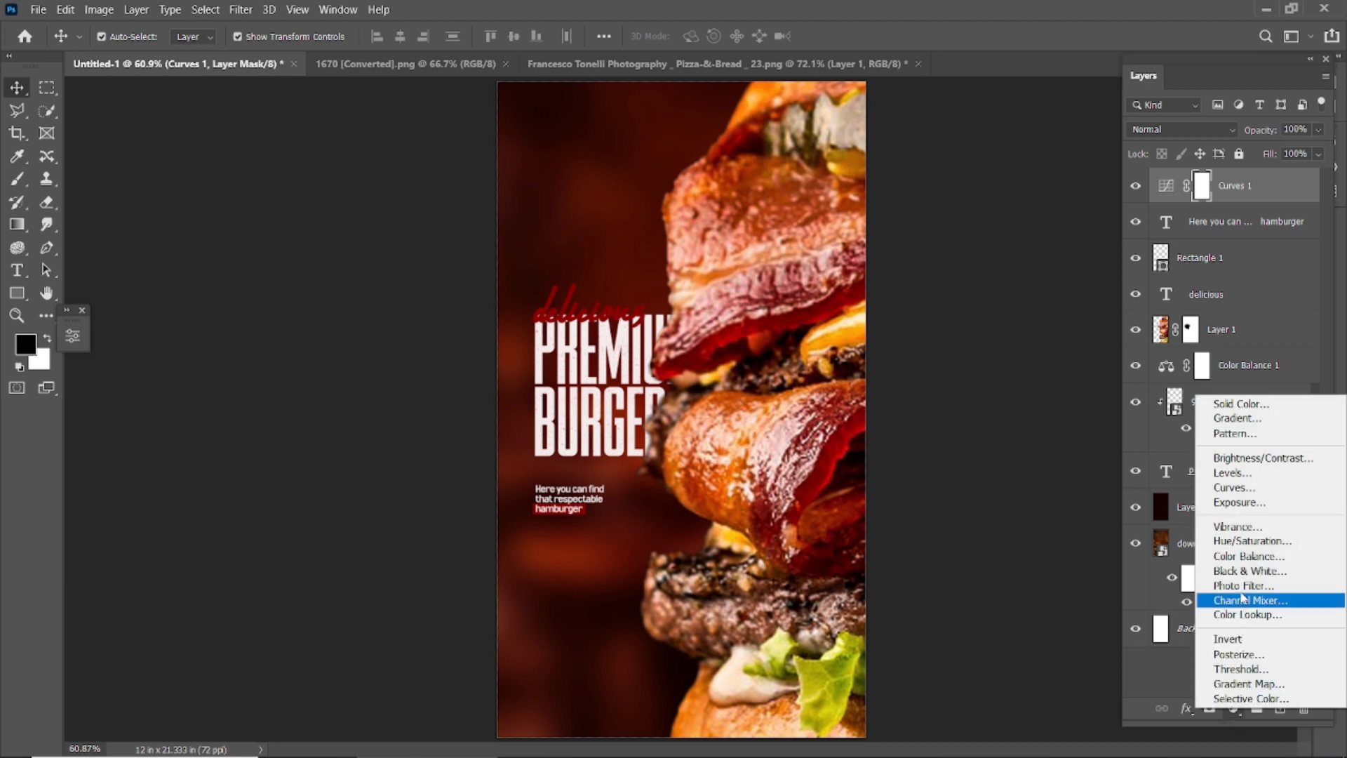
pyautogui.click(1248, 558)
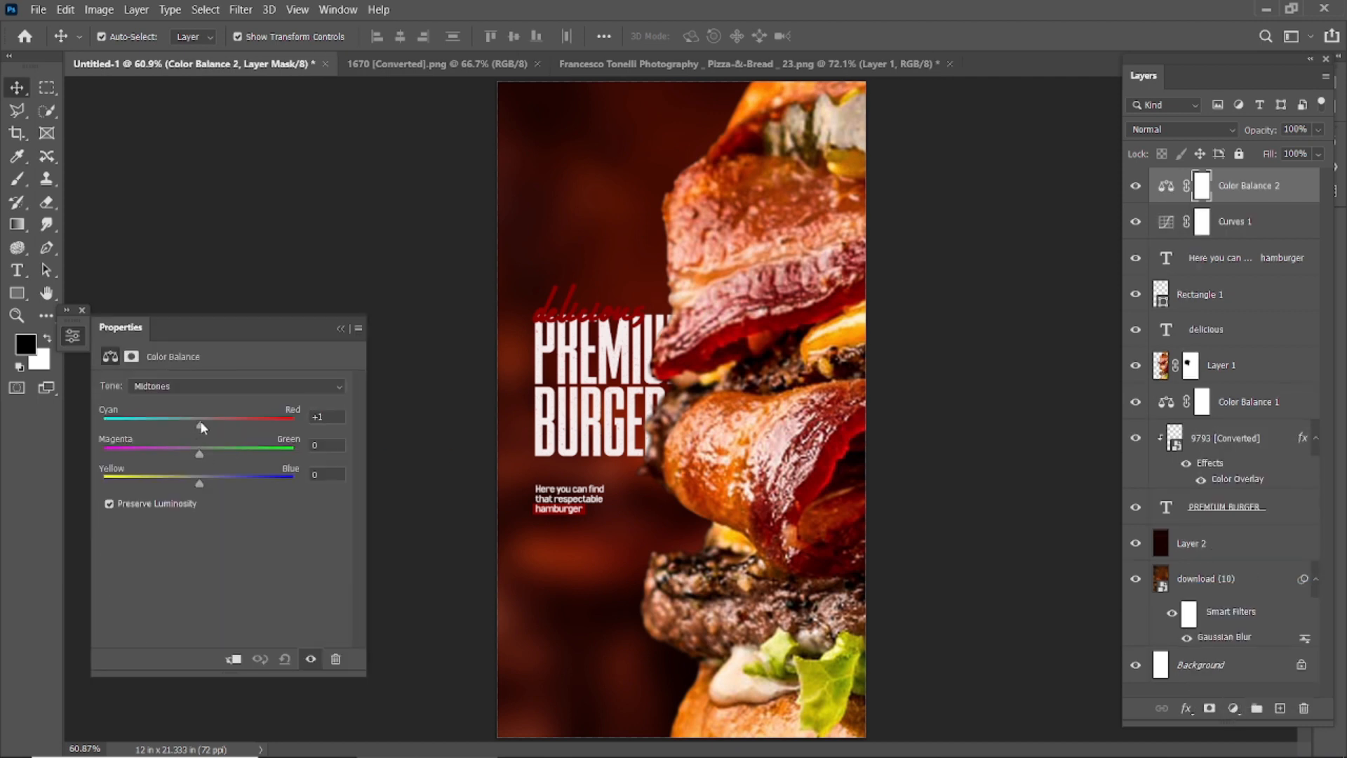
pyautogui.moveTo(178, 426); pyautogui.dragTo(223, 482)
pyautogui.click(310, 659)
pyautogui.click(311, 659)
pyautogui.click(311, 659)
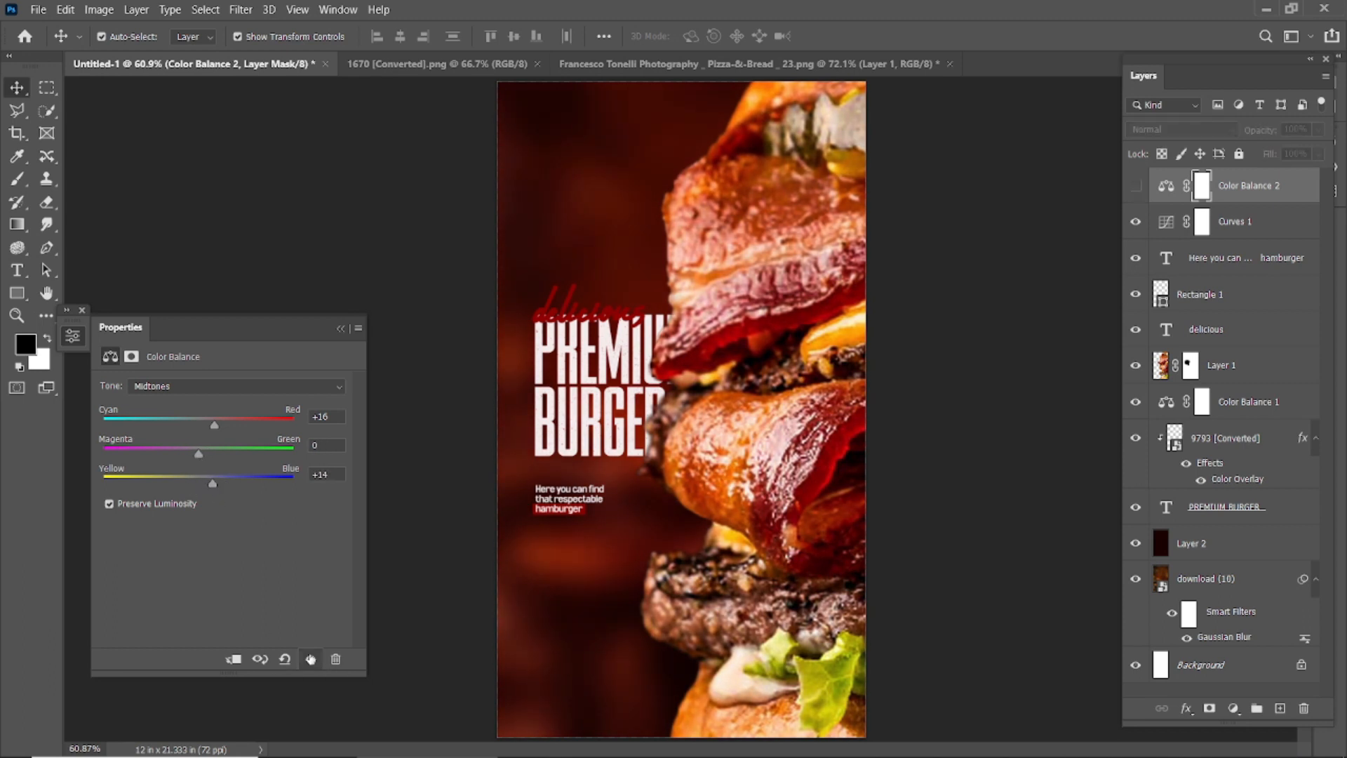
pyautogui.click(340, 328)
pyautogui.moveTo(1297, 189); pyautogui.dragTo(1303, 708)
# Stamp all visible layers into a new merged layer at the top of the layer stack
pyautogui.scroll(-2, 884, 449)
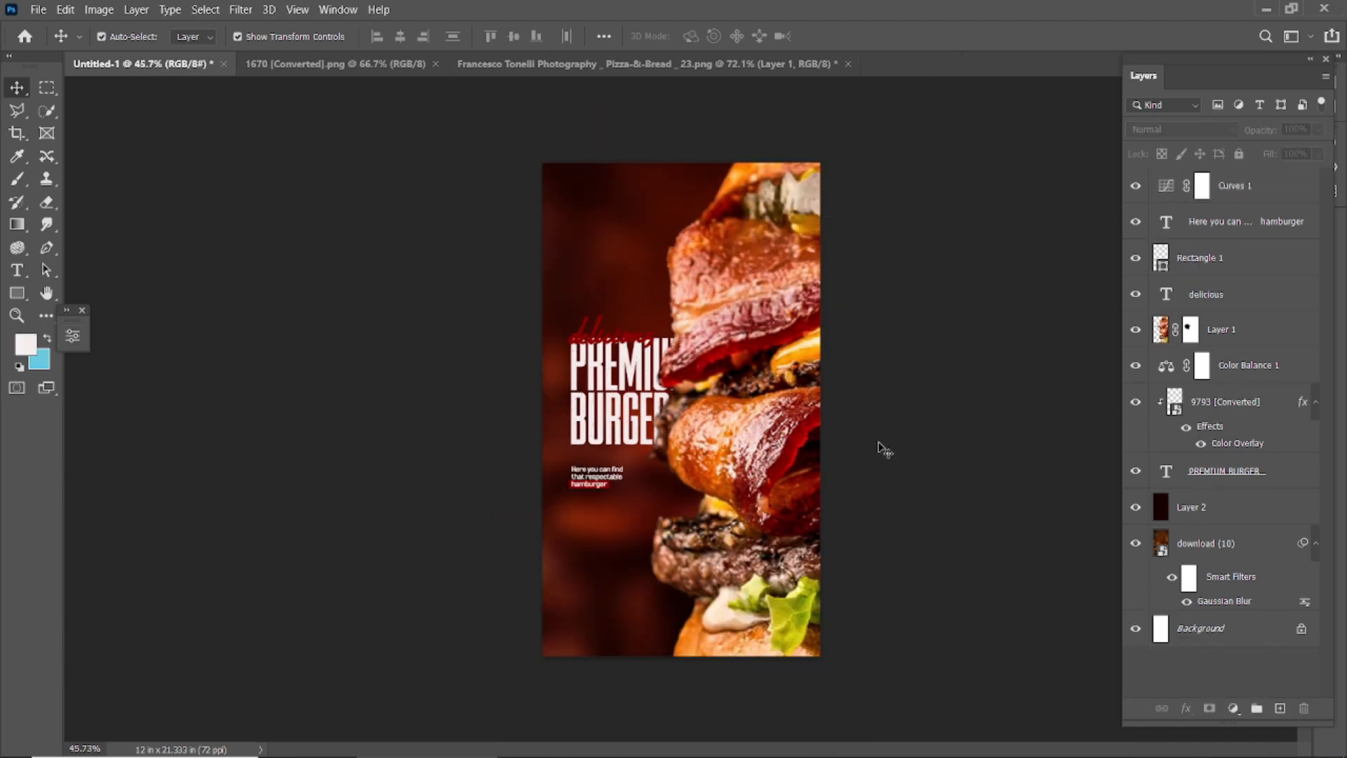
pyautogui.click(1256, 189)
pyautogui.click(984, 368)
pyautogui.hotkey('ctrl', 'alt', 'shift', 'e')
pyautogui.click(984, 376)
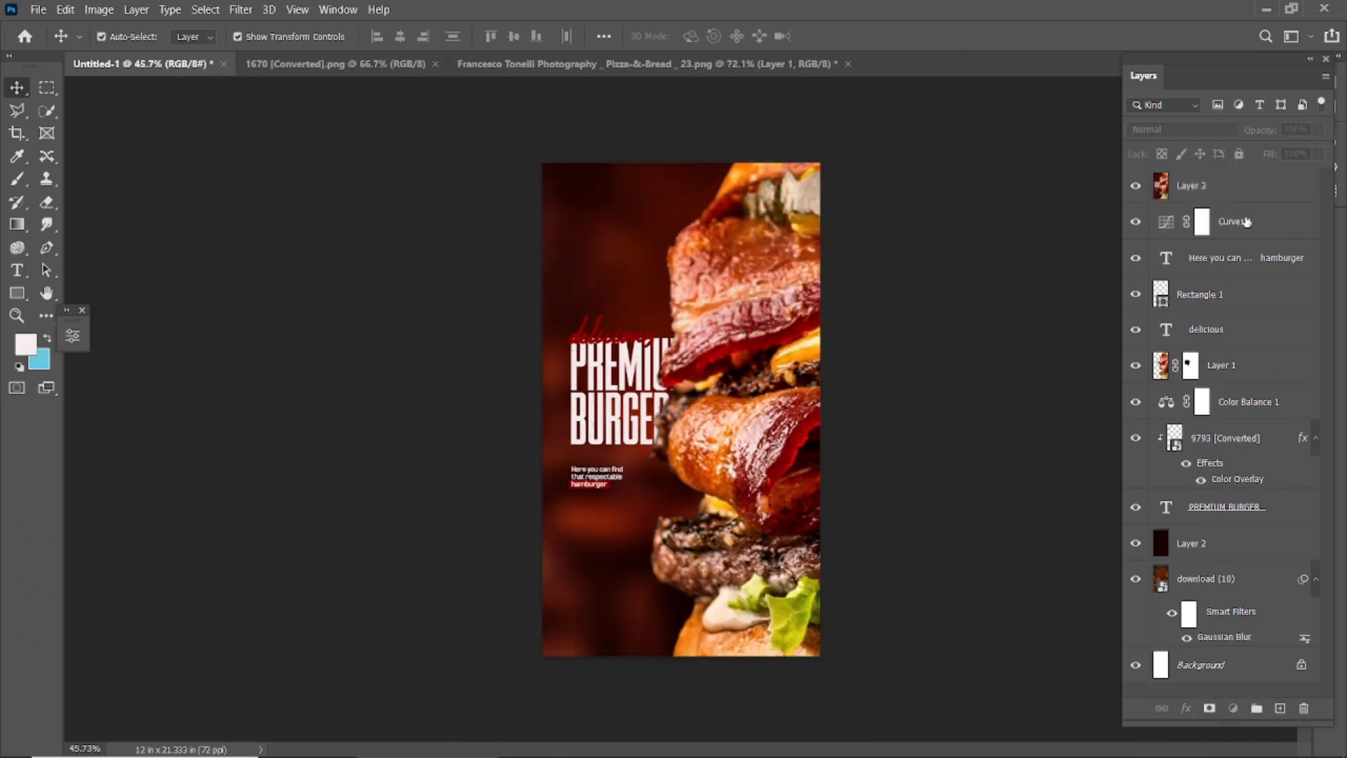
# Group every layer below the merged one, from Curves 1 down to Background, and select the merged layer
pyautogui.click(1246, 221)
pyautogui.keyDown('shift'); pyautogui.click(1253, 647); pyautogui.keyUp('shift')
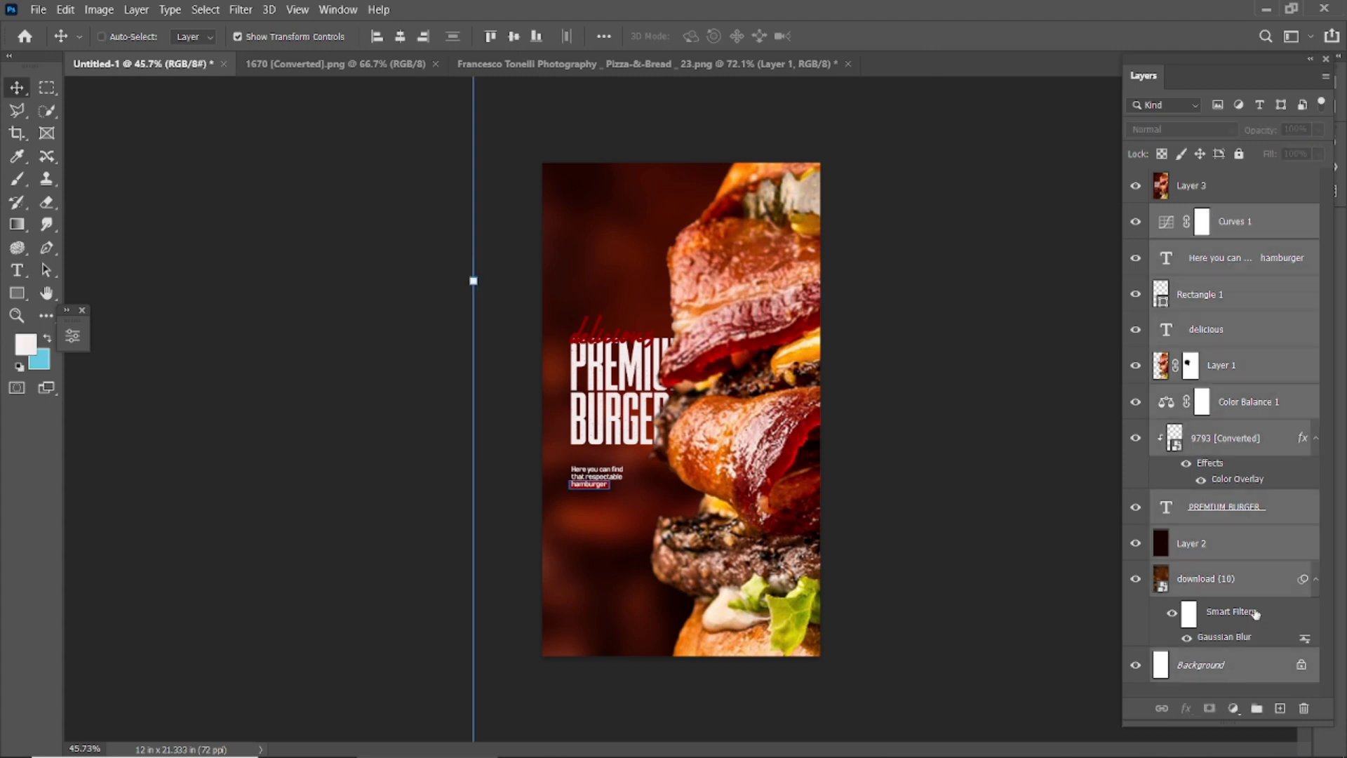
pyautogui.hotkey('ctrl', 'g')
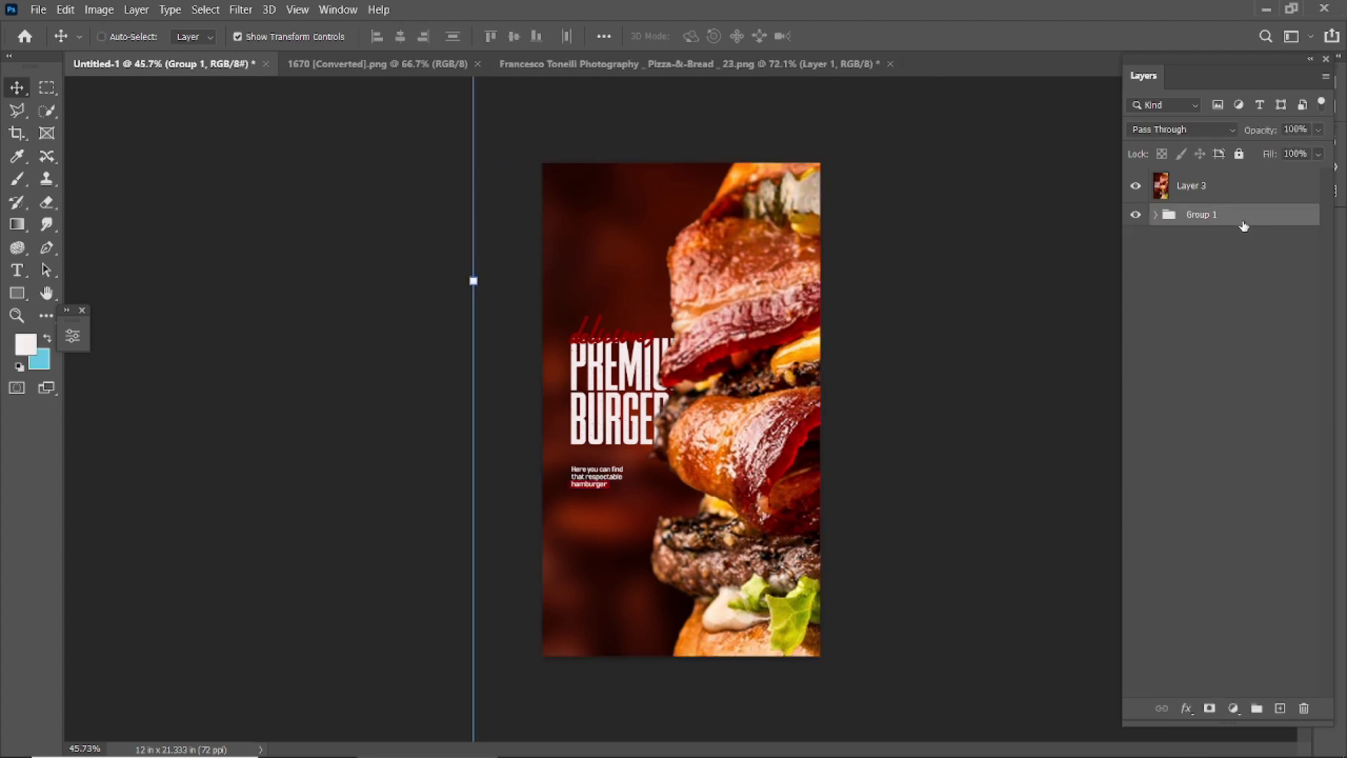
pyautogui.click(1199, 189)
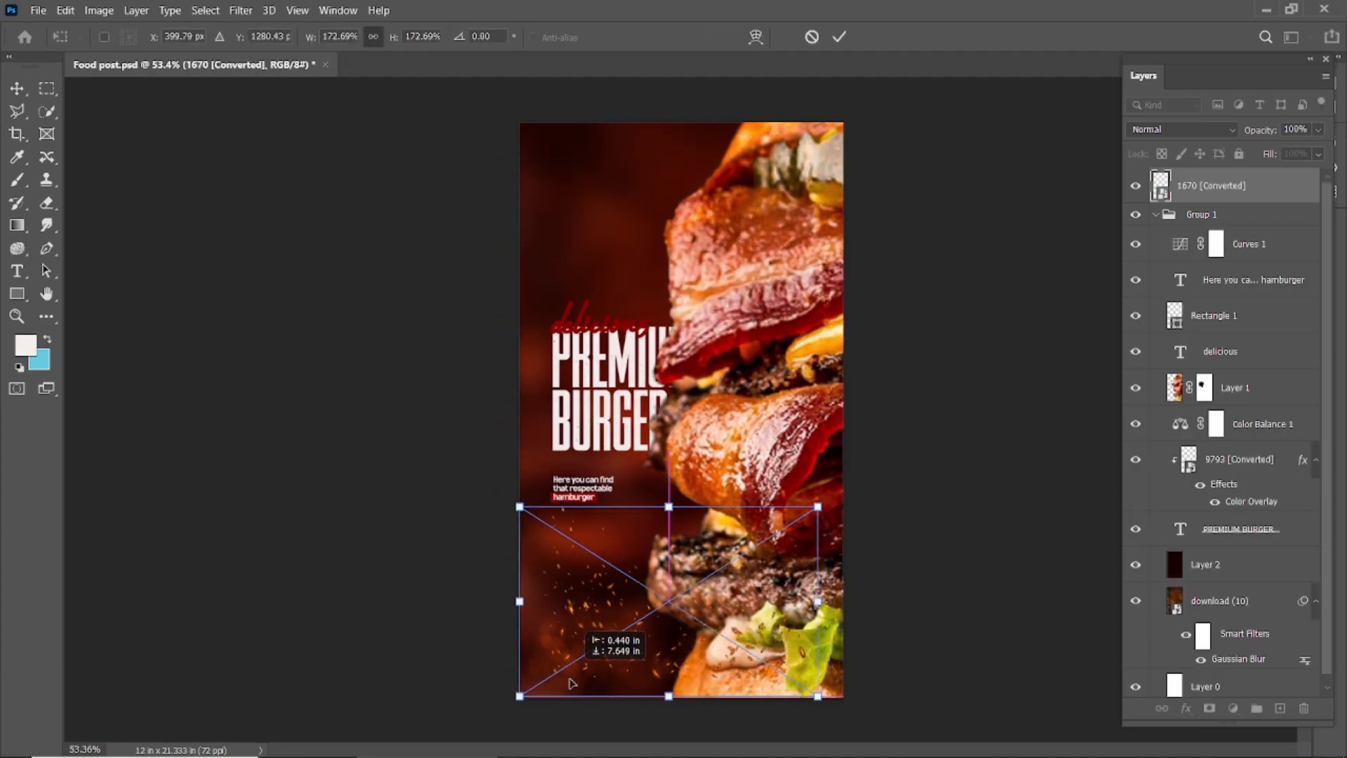
# Position the "1670 [Converted]" sparks over the poster's lower part and enlarge them past both side edges
pyautogui.moveTo(557, 663); pyautogui.dragTo(540, 697)
pyautogui.moveTo(788, 542); pyautogui.dragTo(856, 498)
pyautogui.moveTo(578, 654)
pyautogui.mouseDown()
pyautogui.moveTo(563, 653)
pyautogui.moveTo(598, 653)
pyautogui.moveTo(565, 652)
pyautogui.mouseUp()
pyautogui.click(839, 36)
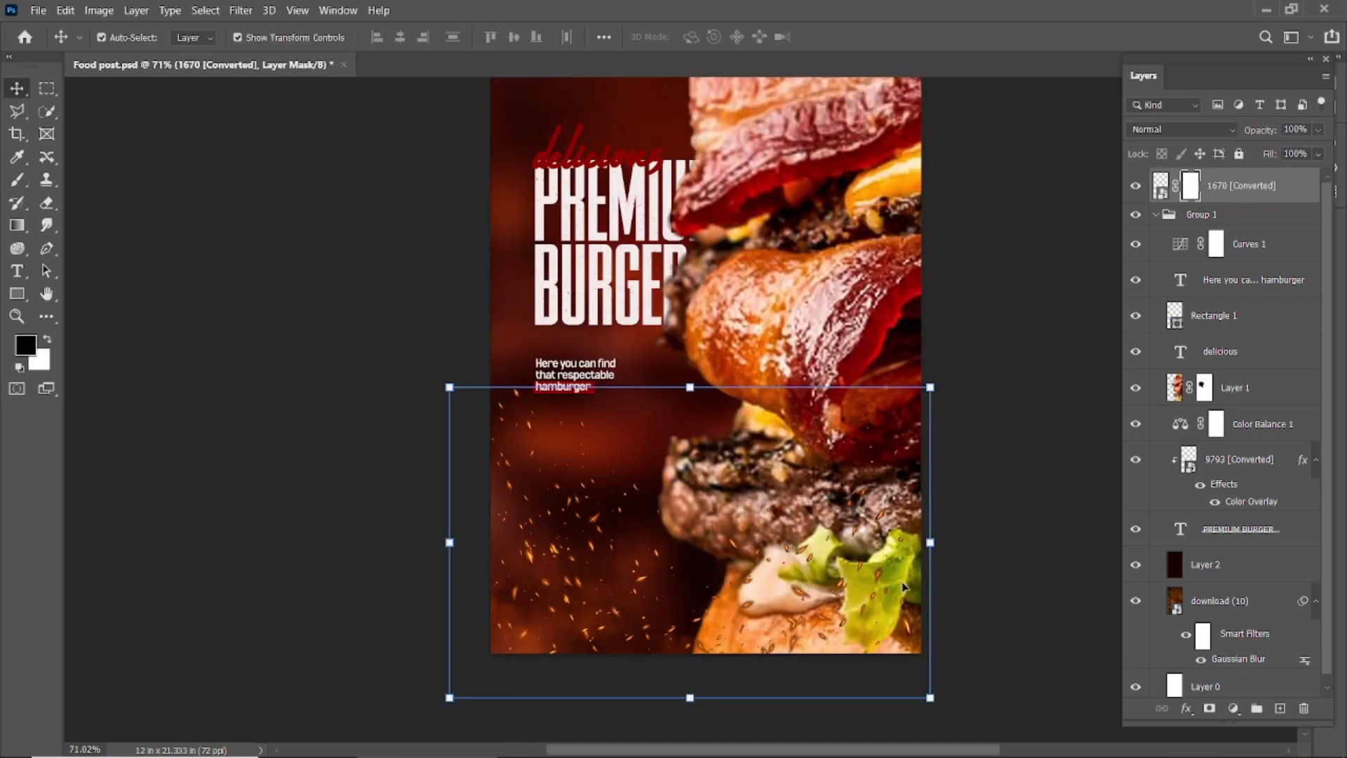
# Paint black on the "1670 [Converted]" layer mask with a 300 px brush to hide the sparks over the burger, and deselect the layer
pyautogui.click(18, 180)
pyautogui.click(111, 36)
pyautogui.click(194, 47)
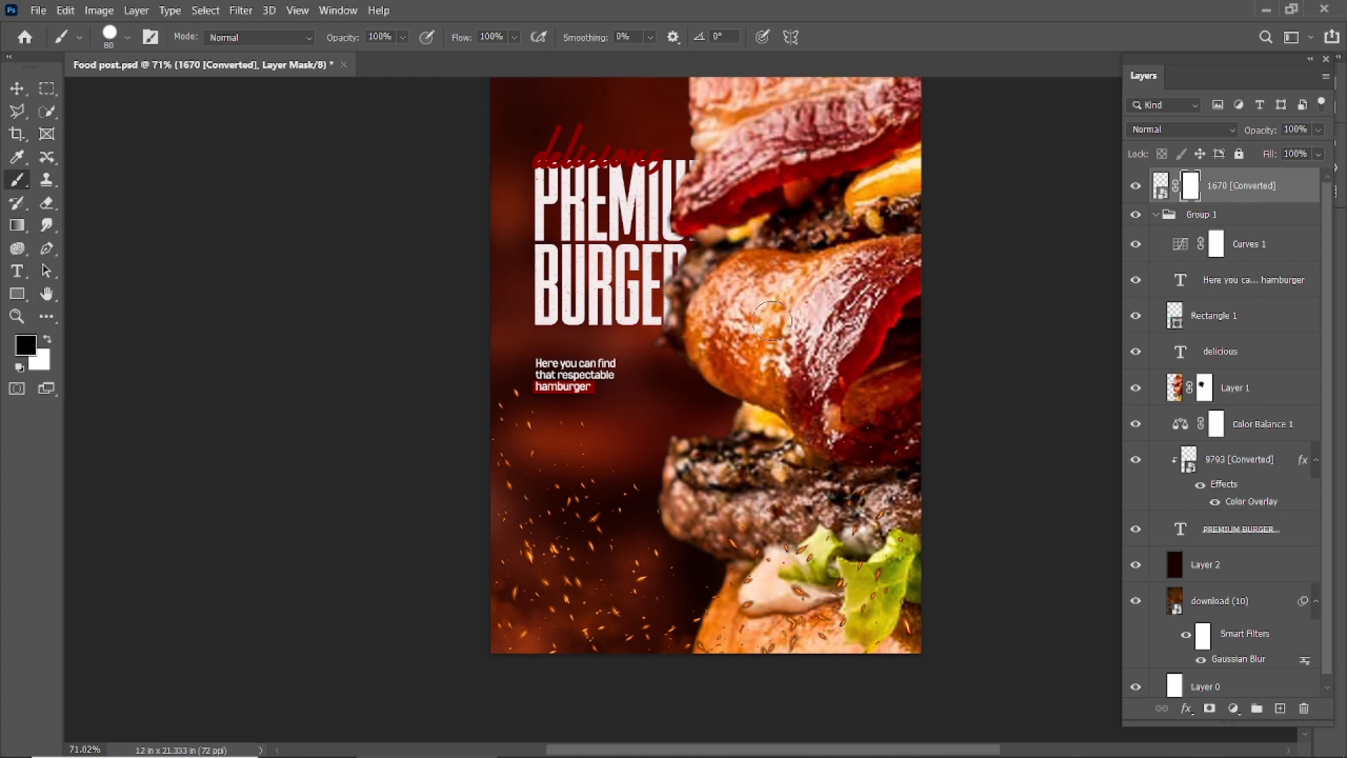
pyautogui.press(']')
pyautogui.press(']')
pyautogui.press(']')
pyautogui.press(']')
pyautogui.press(']')
pyautogui.press(']')
pyautogui.press(']')
pyautogui.press(']')
pyautogui.moveTo(806, 372)
pyautogui.mouseDown()
pyautogui.moveTo(908, 471)
pyautogui.moveTo(902, 595)
pyautogui.moveTo(842, 516)
pyautogui.moveTo(771, 561)
pyautogui.moveTo(801, 535)
pyautogui.mouseUp()
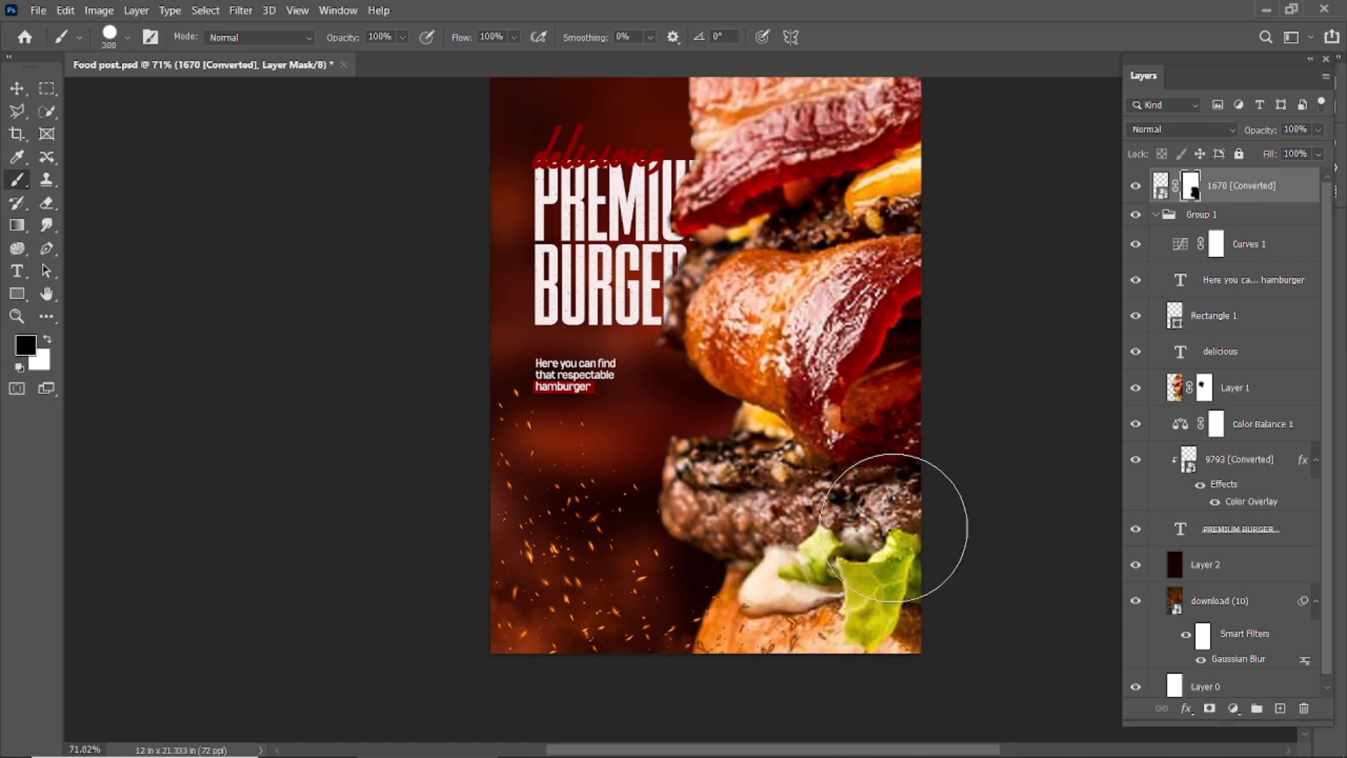
pyautogui.click(109, 39)
pyautogui.doubleClick(128, 243)
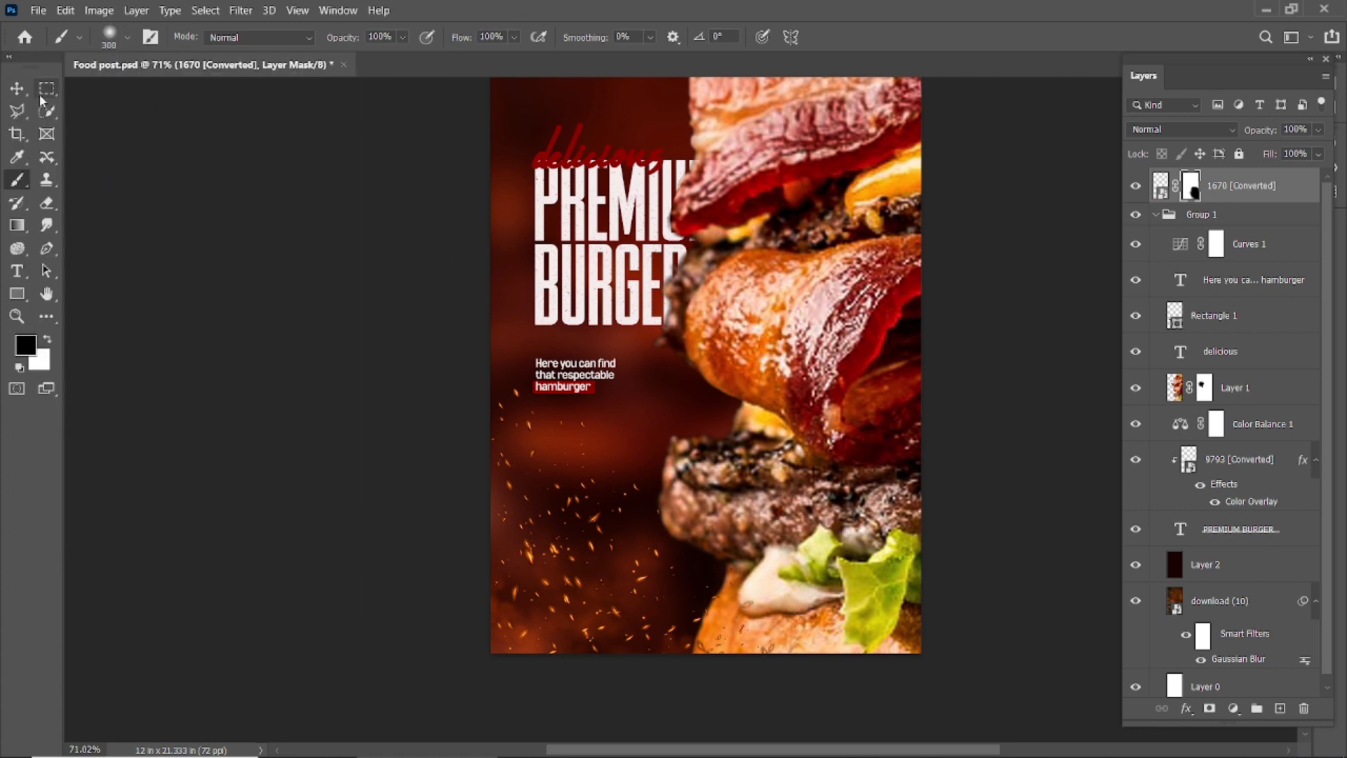
pyautogui.press('v')
pyautogui.click(189, 309)
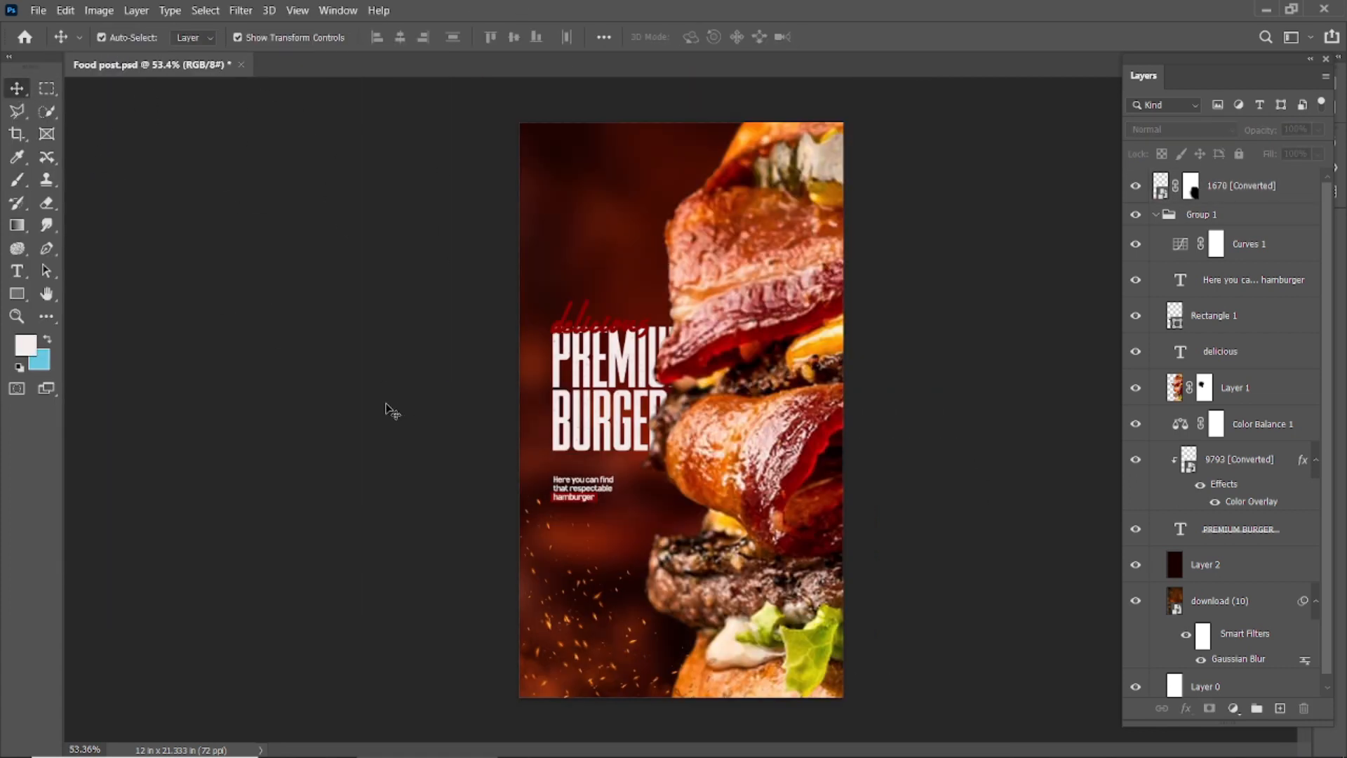
# Move the "1670 [Converted]" sparks layer into Group 1 and stamp all visible layers into a new merged layer above the collapsed group
pyautogui.moveTo(1231, 183); pyautogui.dragTo(1234, 261)
pyautogui.click(1054, 274)
pyautogui.hotkey('ctrl', 'shift', 'alt', 'e')
pyautogui.click(1155, 214)
# In a Camera Raw Filter on the merged layer, set Contrast +16, Highlights -5, Shadows -5, Whites -4, Blacks +7, Texture +5 and Clarity +7
pyautogui.click(241, 10)
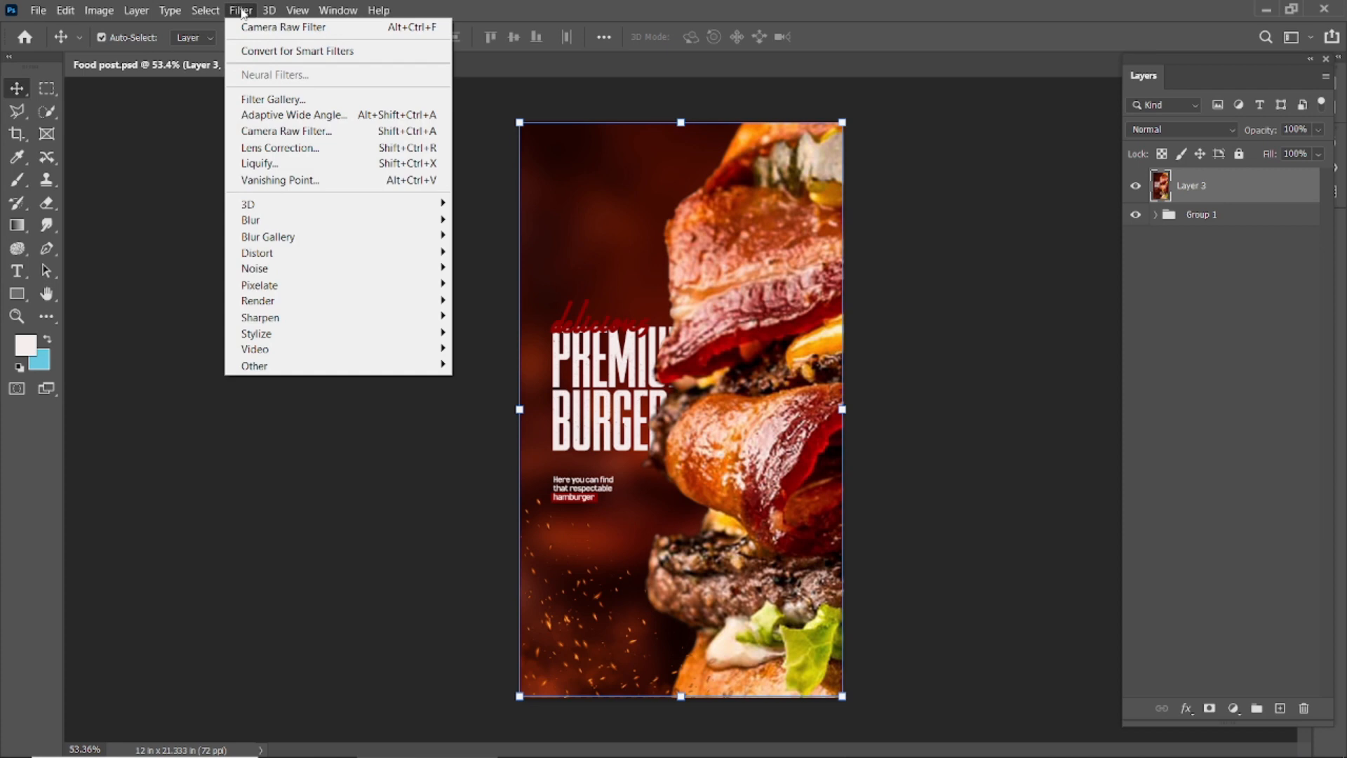
pyautogui.click(295, 130)
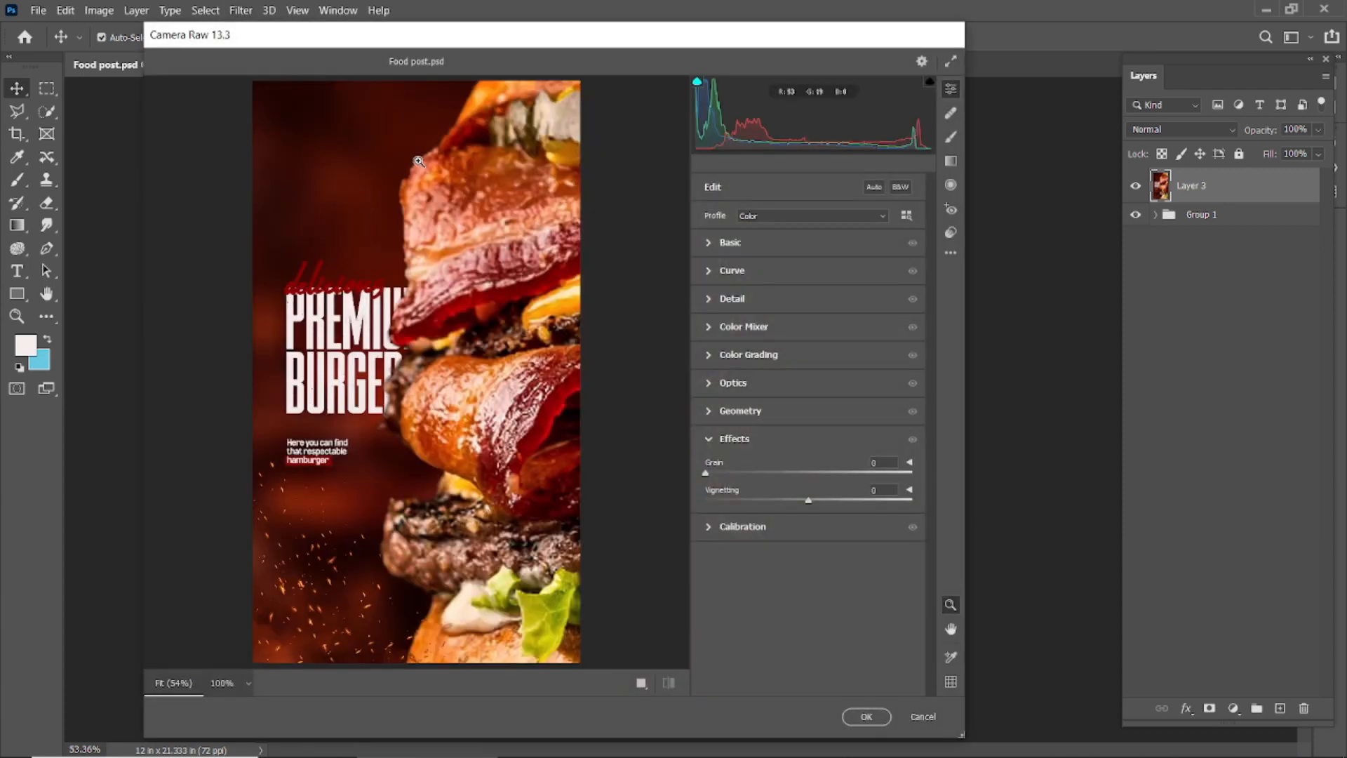
pyautogui.moveTo(809, 356); pyautogui.dragTo(803, 414)
pyautogui.doubleClick(808, 358)
pyautogui.moveTo(809, 459); pyautogui.dragTo(814, 438)
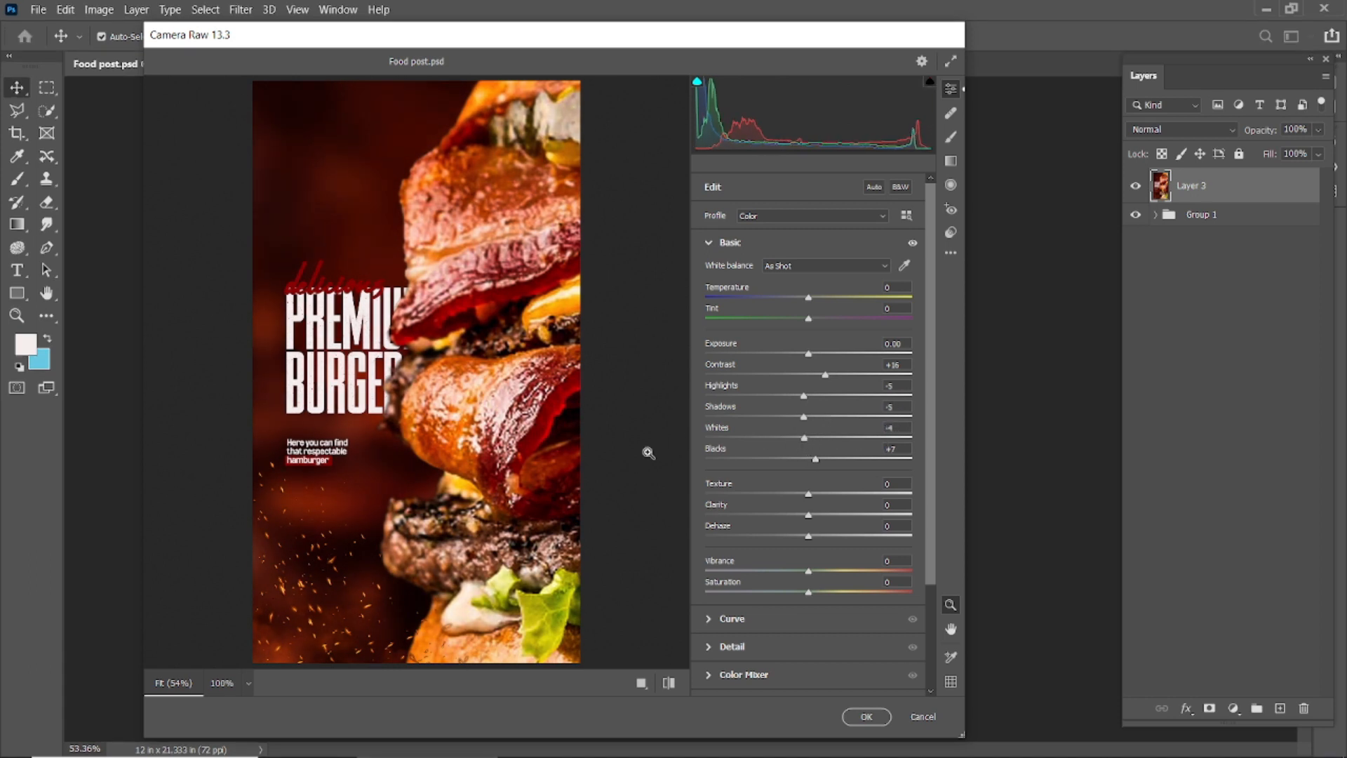
pyautogui.moveTo(812, 516); pyautogui.dragTo(815, 515)
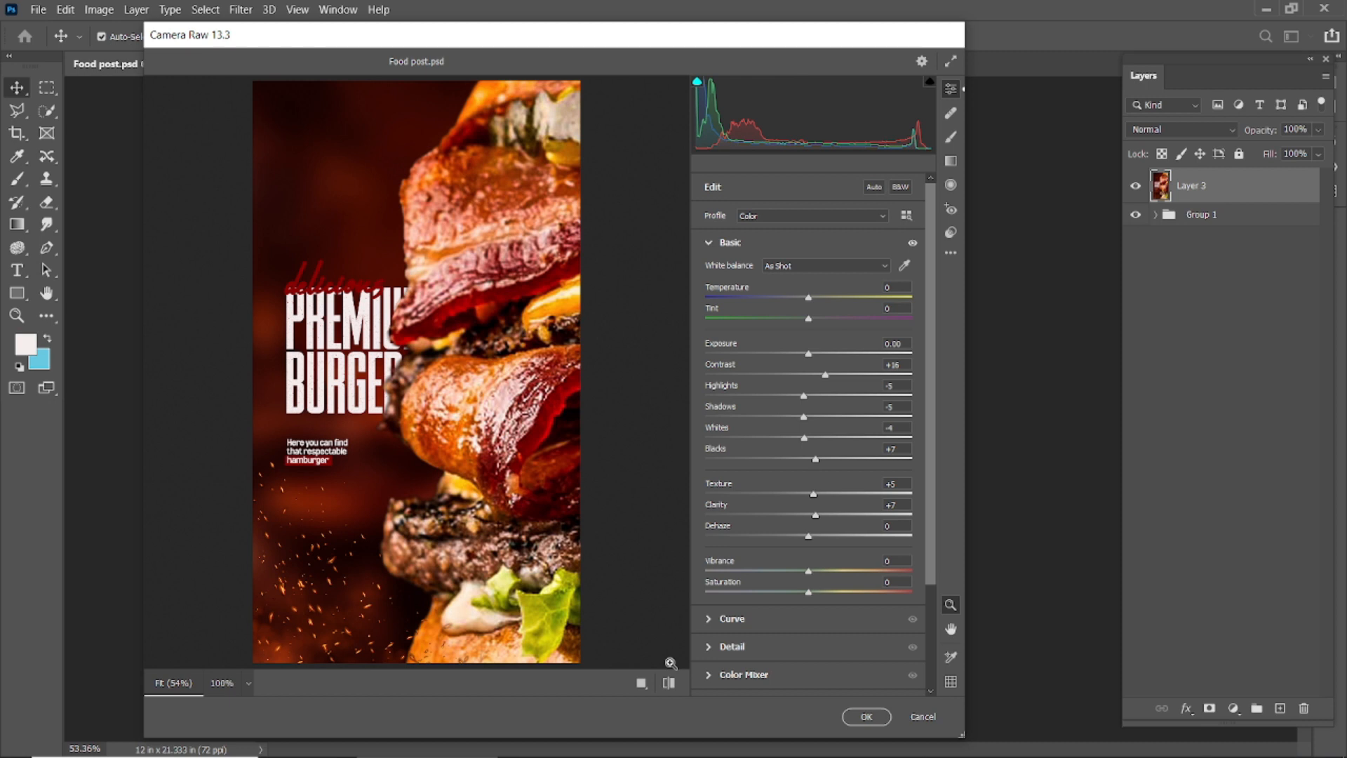
# Add Grain of 2 in the Camera Raw effects, checking it on the enlarged tagline area, and apply the filter
pyautogui.scroll(-3, 756, 653)
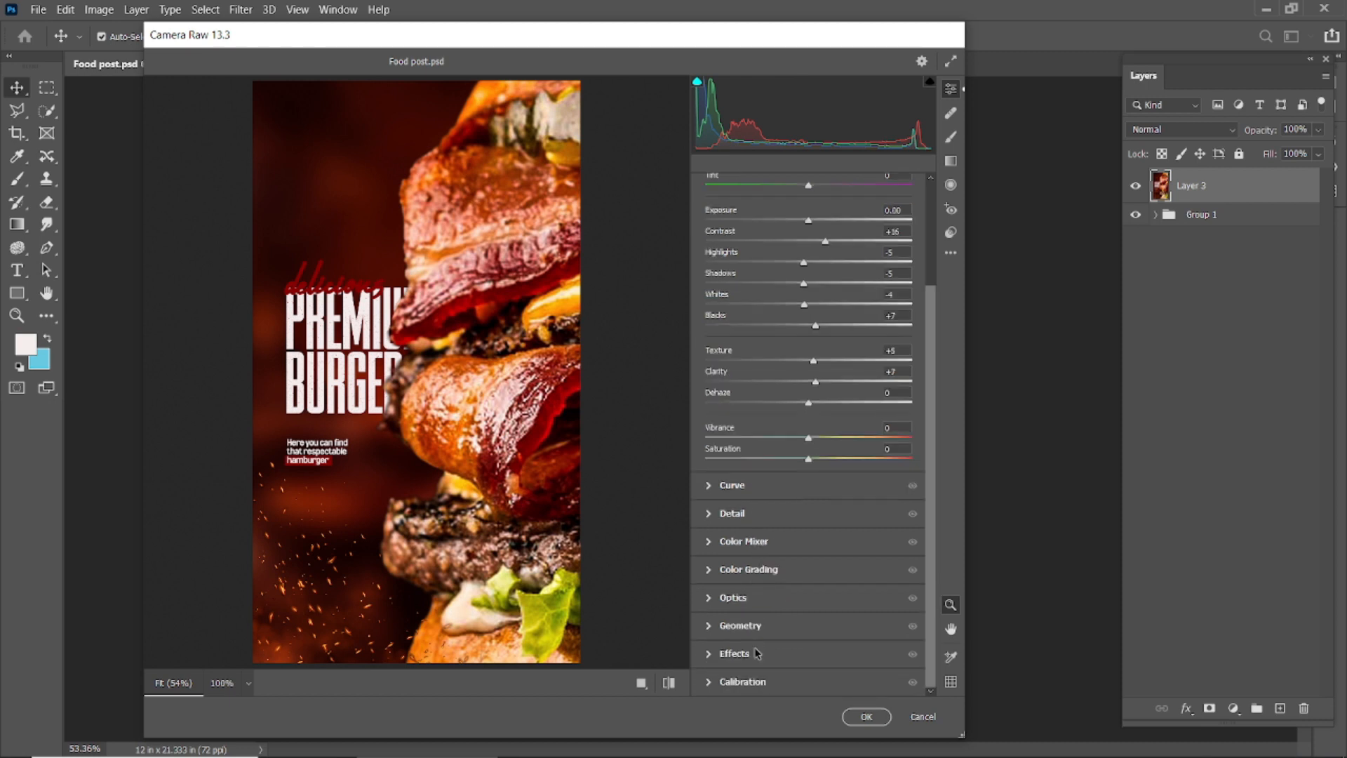
pyautogui.click(709, 656)
pyautogui.moveTo(708, 477); pyautogui.dragTo(712, 473)
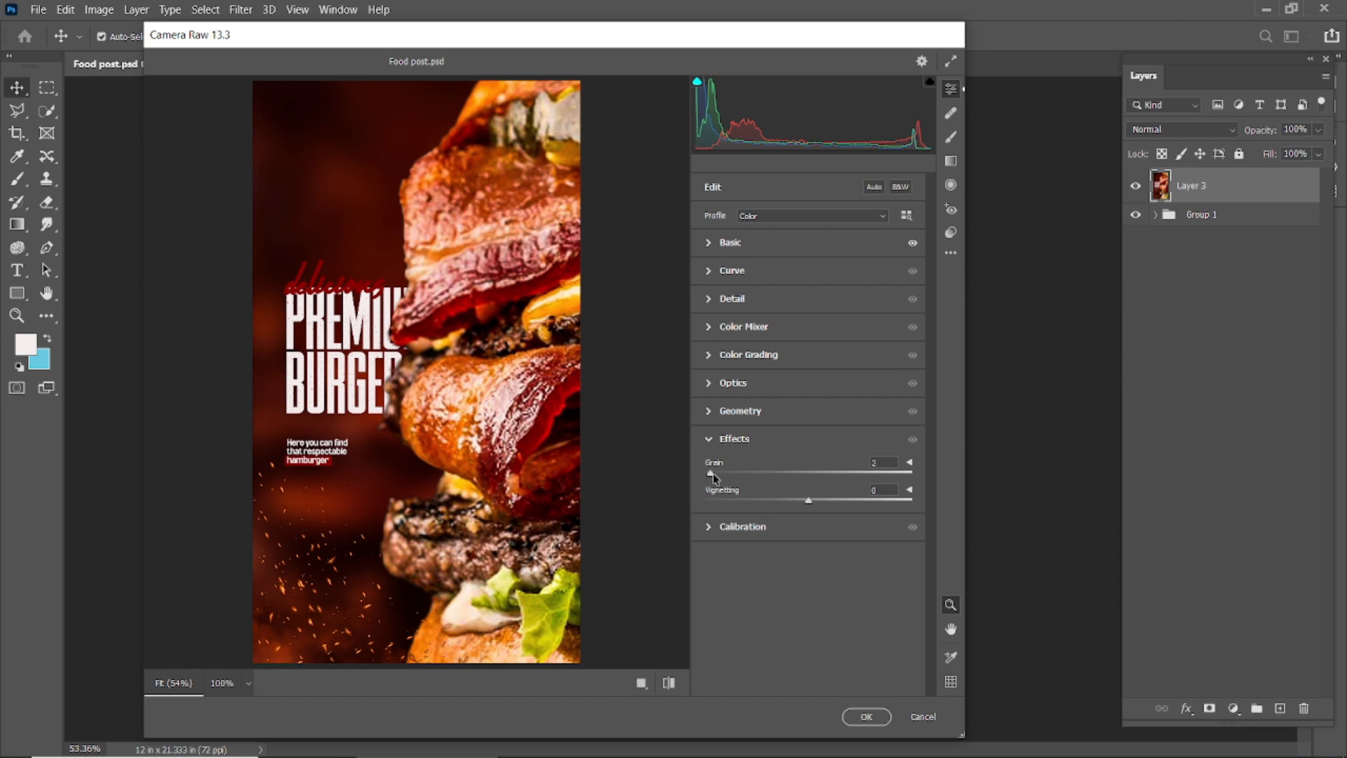
pyautogui.click(409, 358)
pyautogui.moveTo(305, 536); pyautogui.dragTo(576, 185)
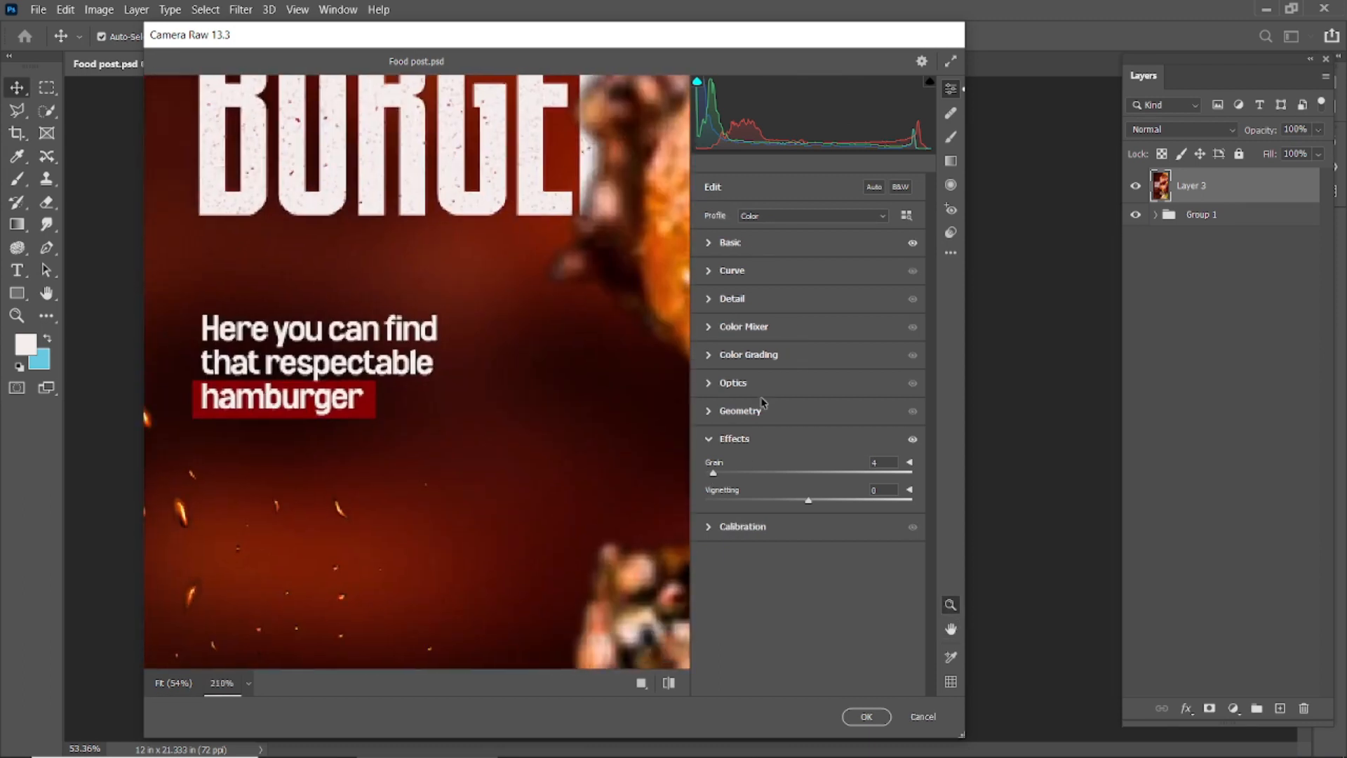
pyautogui.moveTo(717, 477)
pyautogui.mouseDown()
pyautogui.moveTo(757, 477)
pyautogui.moveTo(721, 480)
pyautogui.mouseUp()
pyautogui.scroll(-8, 439, 475)
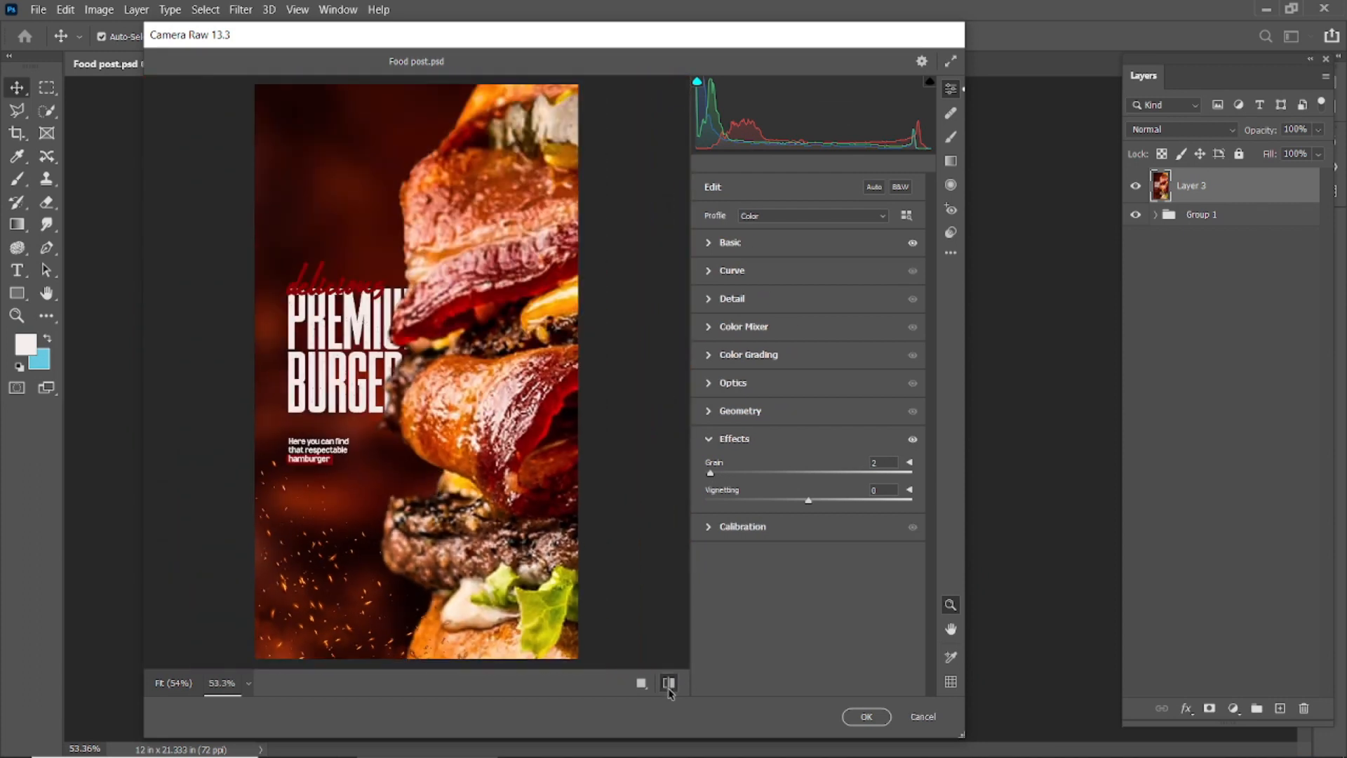
pyautogui.click(849, 716)
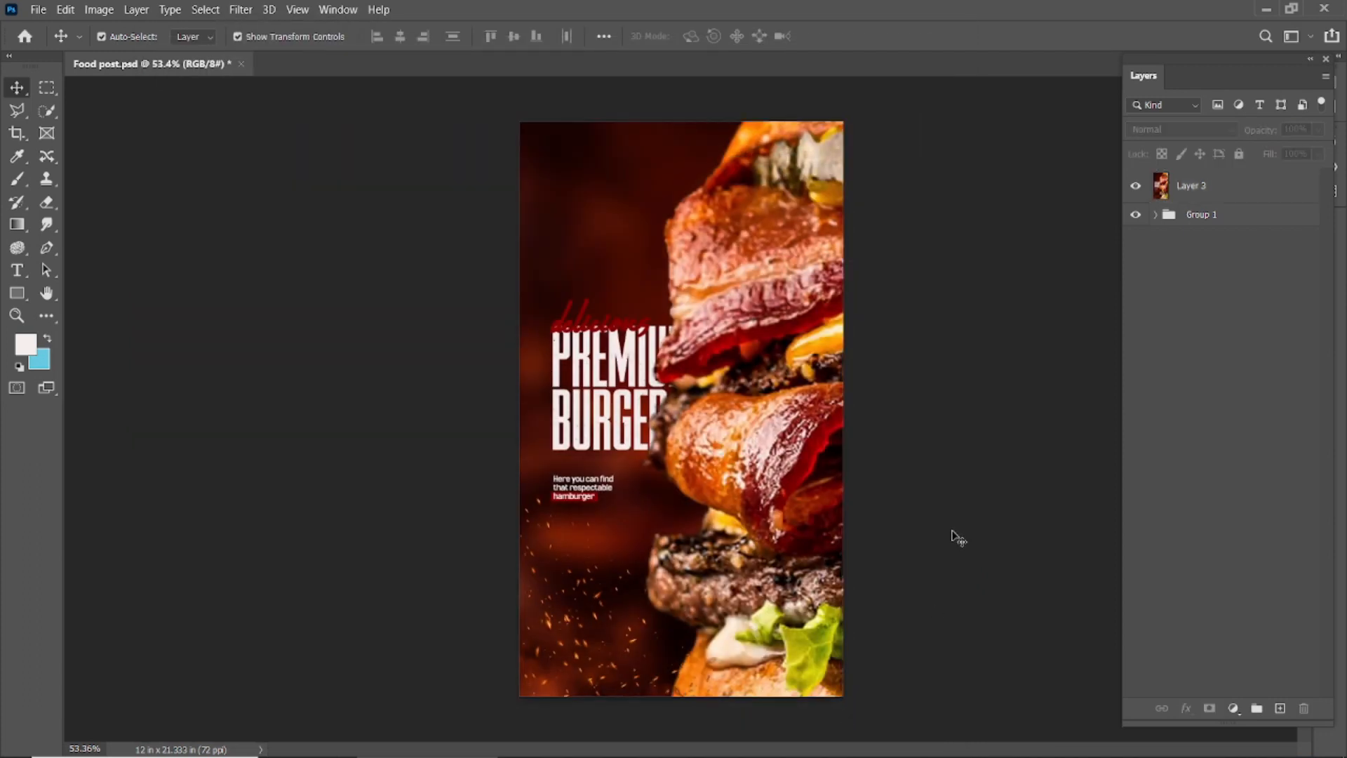
# Move the filtered Layer 3 into Group 1 and stamp all visible layers into another merged layer above the group
pyautogui.moveTo(1190, 189); pyautogui.dragTo(1201, 213)
pyautogui.click(962, 313)
pyautogui.hotkey('ctrl', 'alt', 'shift', 'e')
pyautogui.click(962, 312)
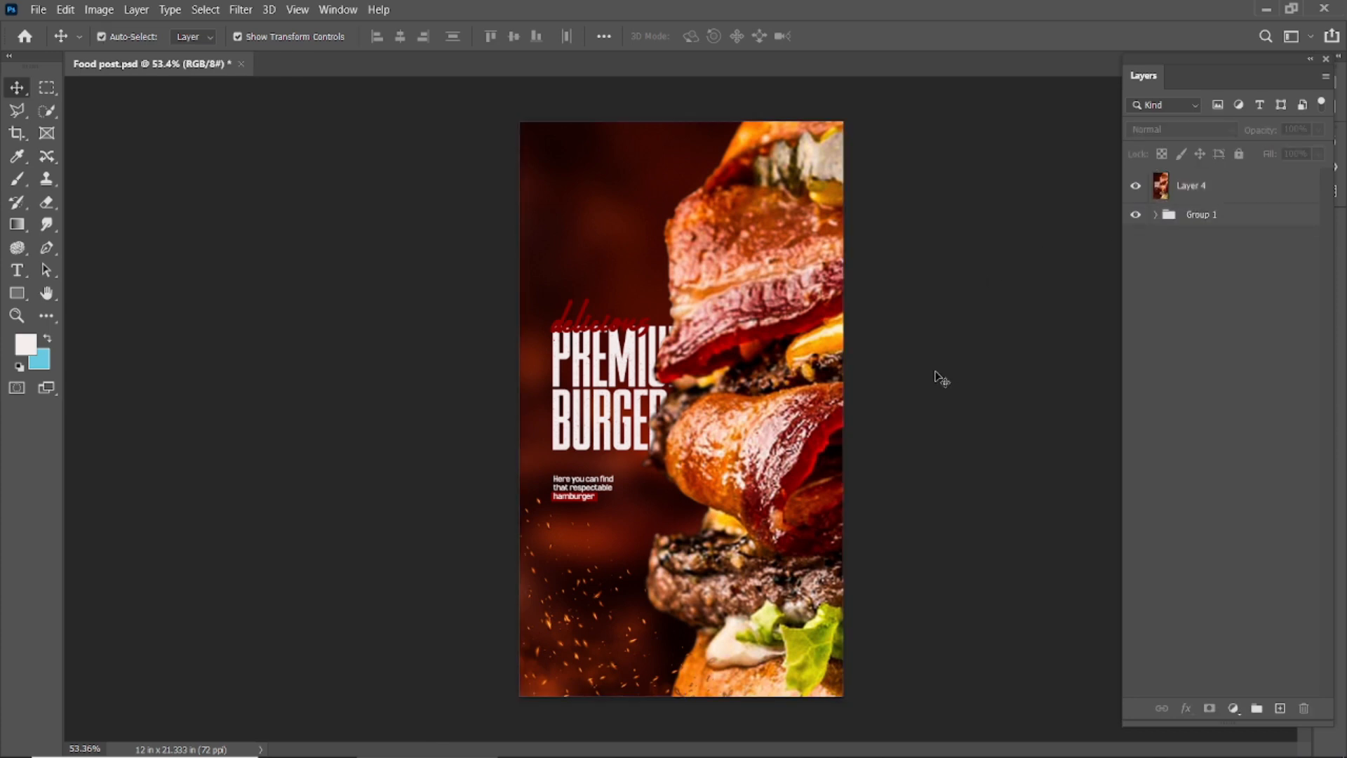